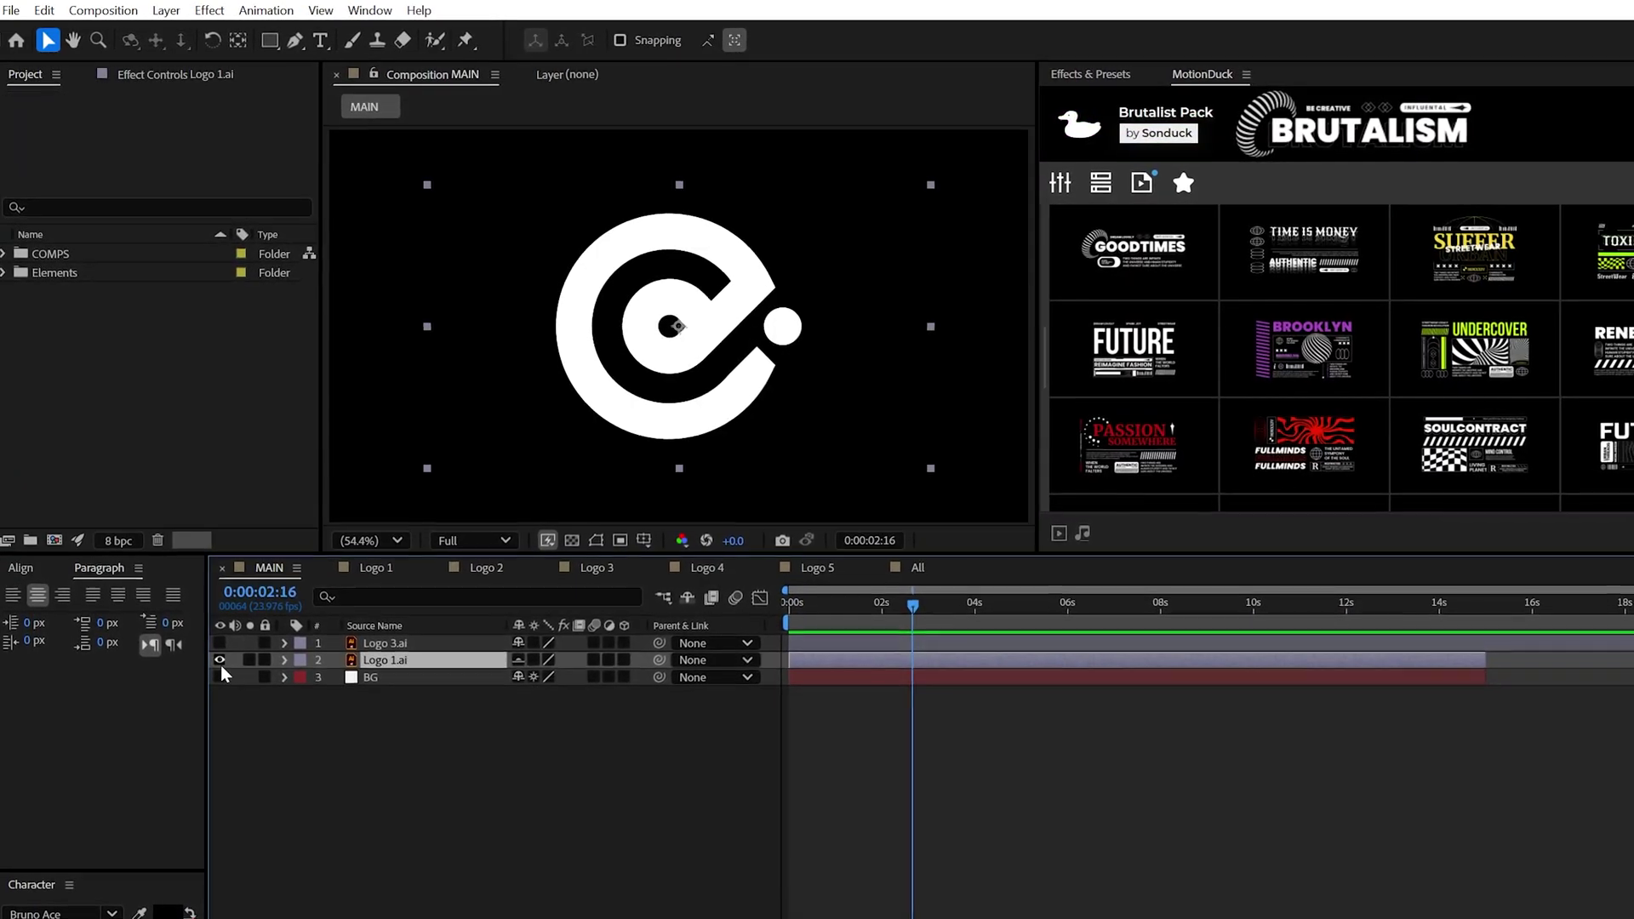
Compare the white Logo 1.ai and Google G logo layers by toggling their visibility
click(222, 664)
click(221, 647)
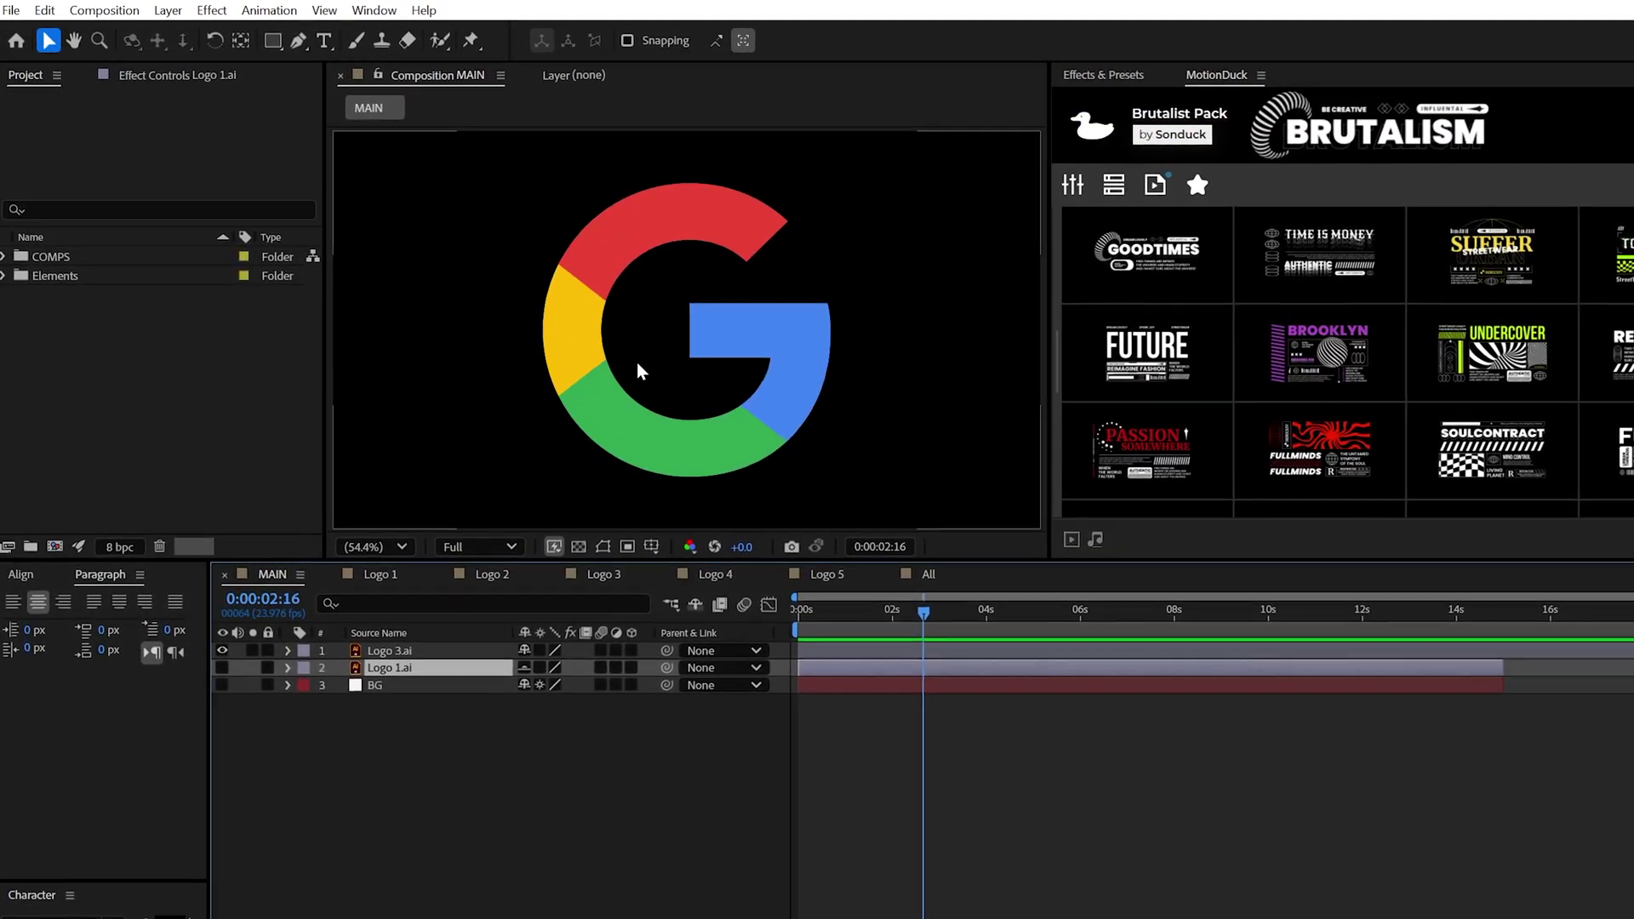
click(225, 658)
click(224, 675)
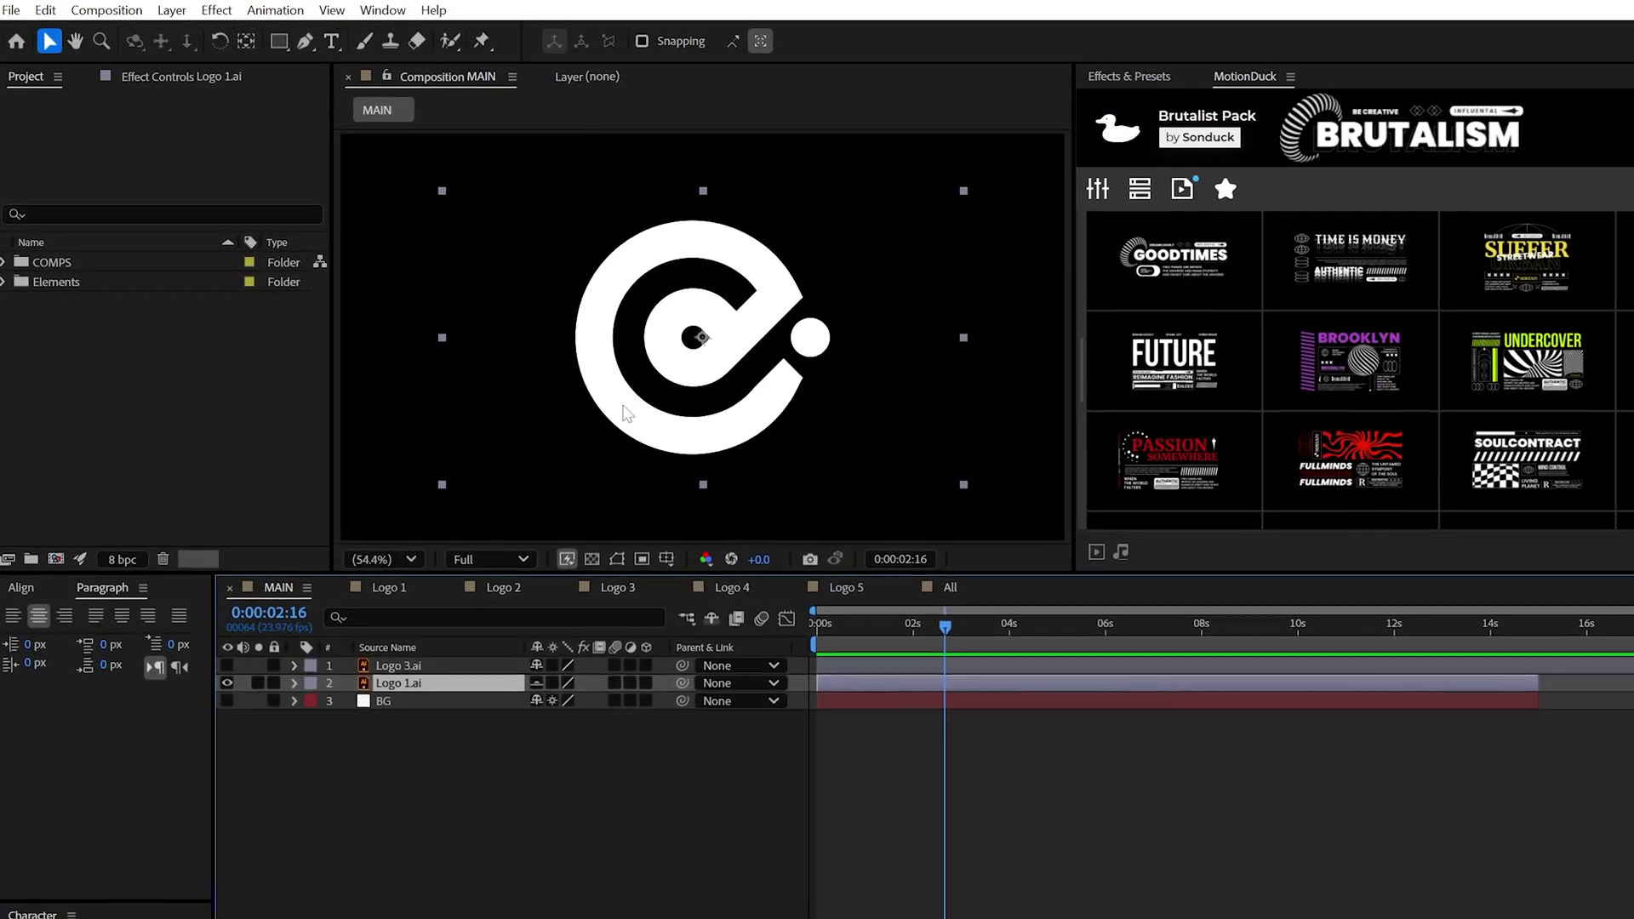
click(226, 683)
click(226, 665)
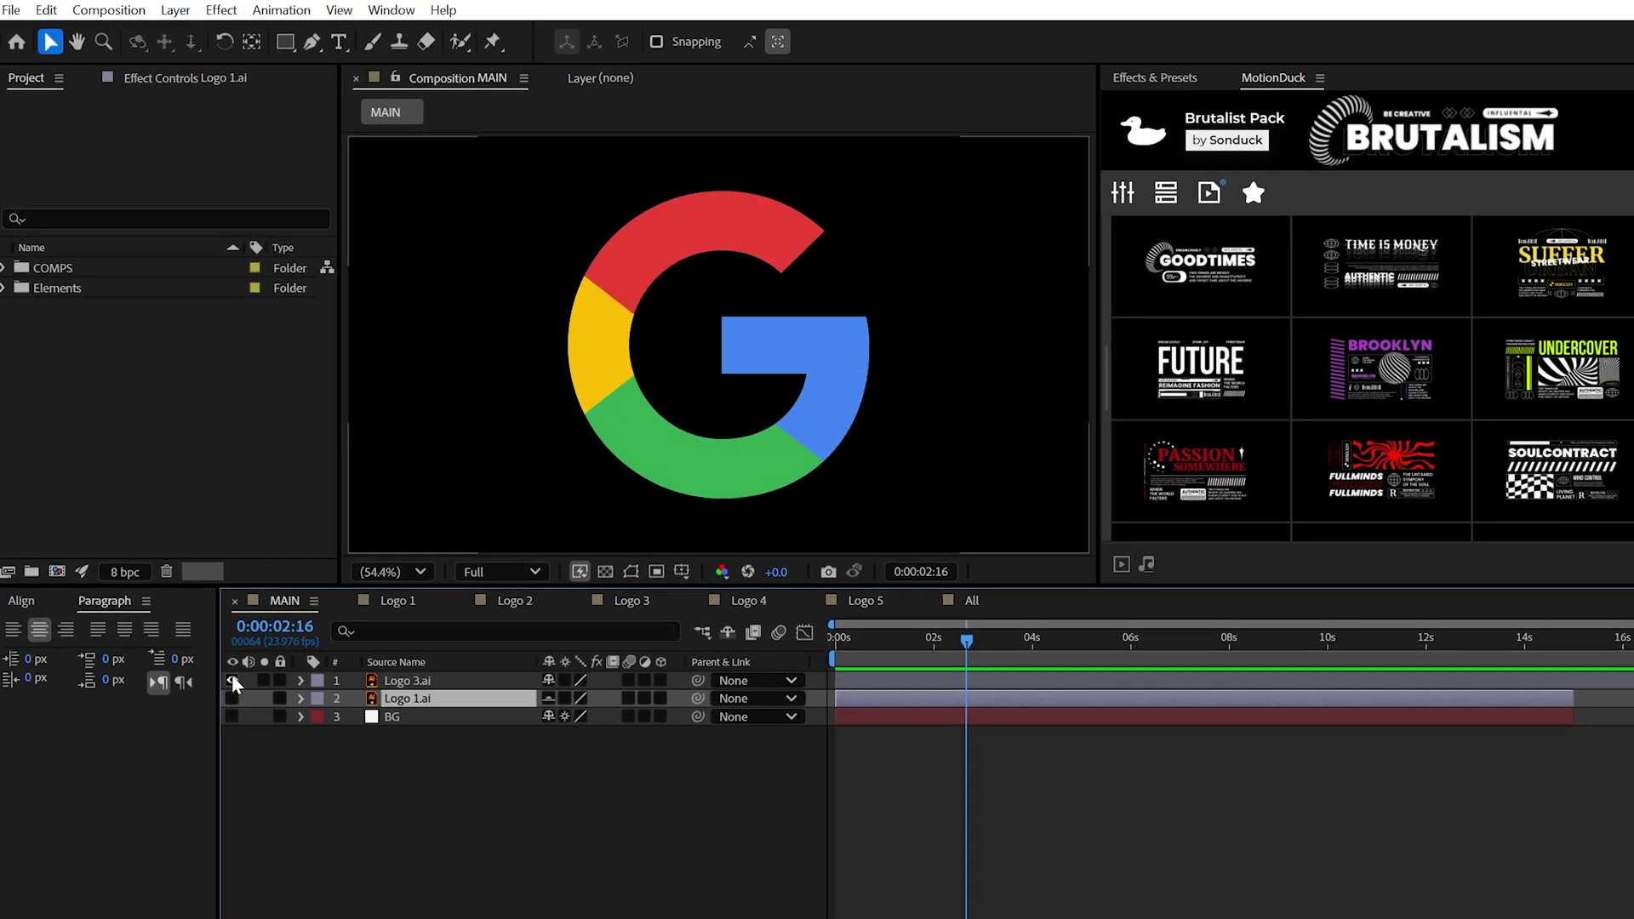
click(232, 681)
click(232, 699)
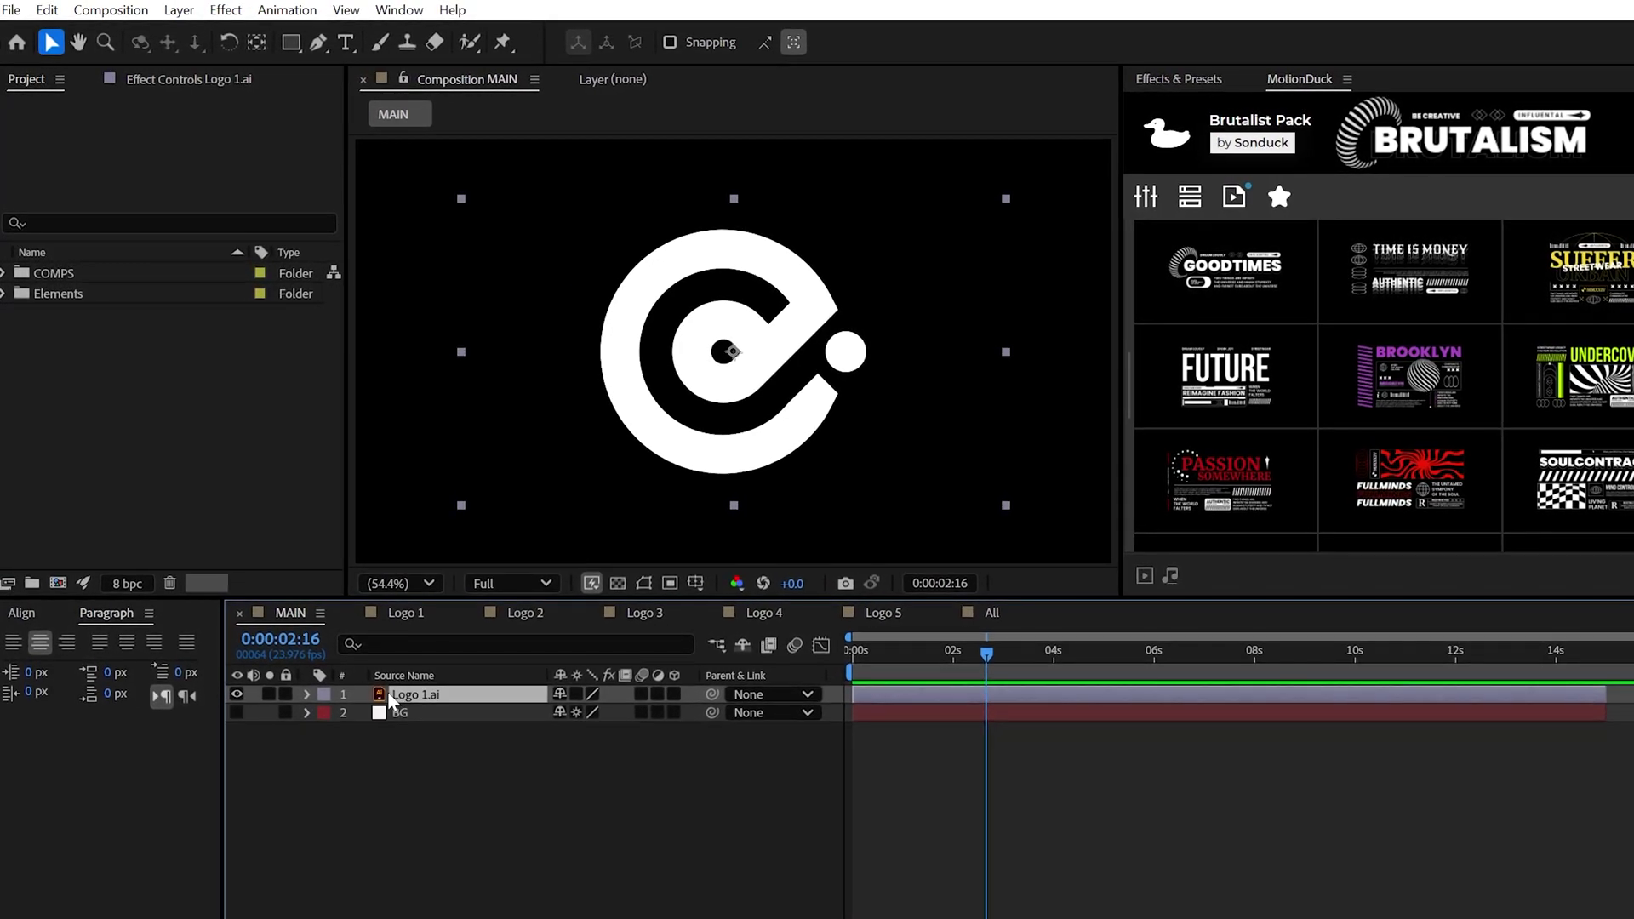
Convert Logo 1.ai into a shape layer with Create Shapes from Vector Layer
right_click(390, 696)
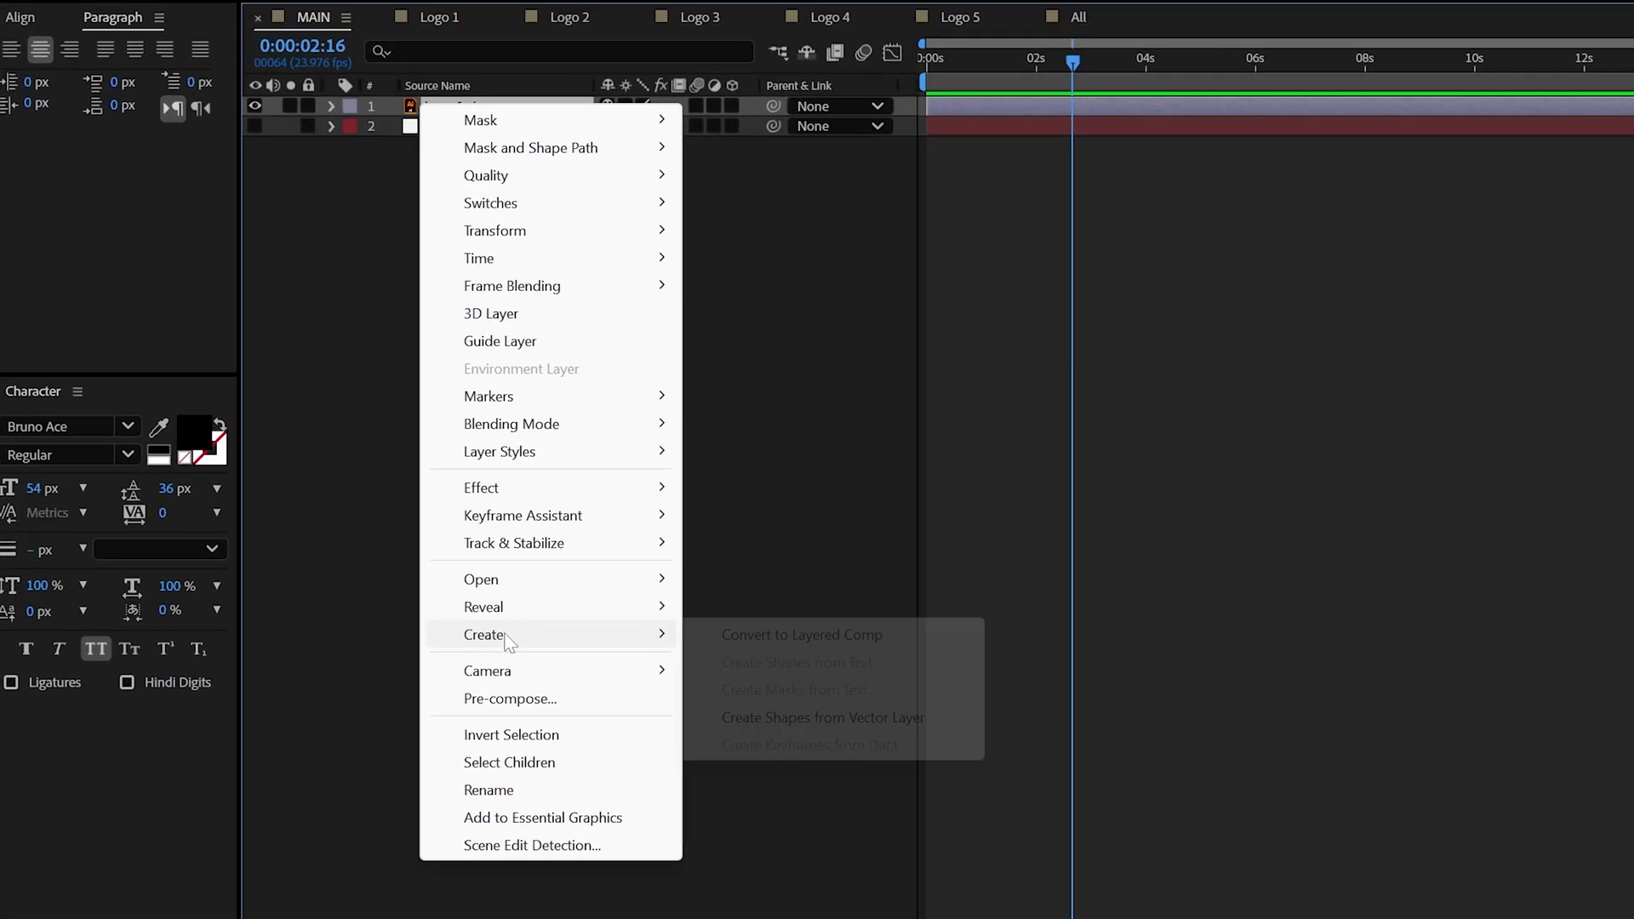
mouse_move(451, 918)
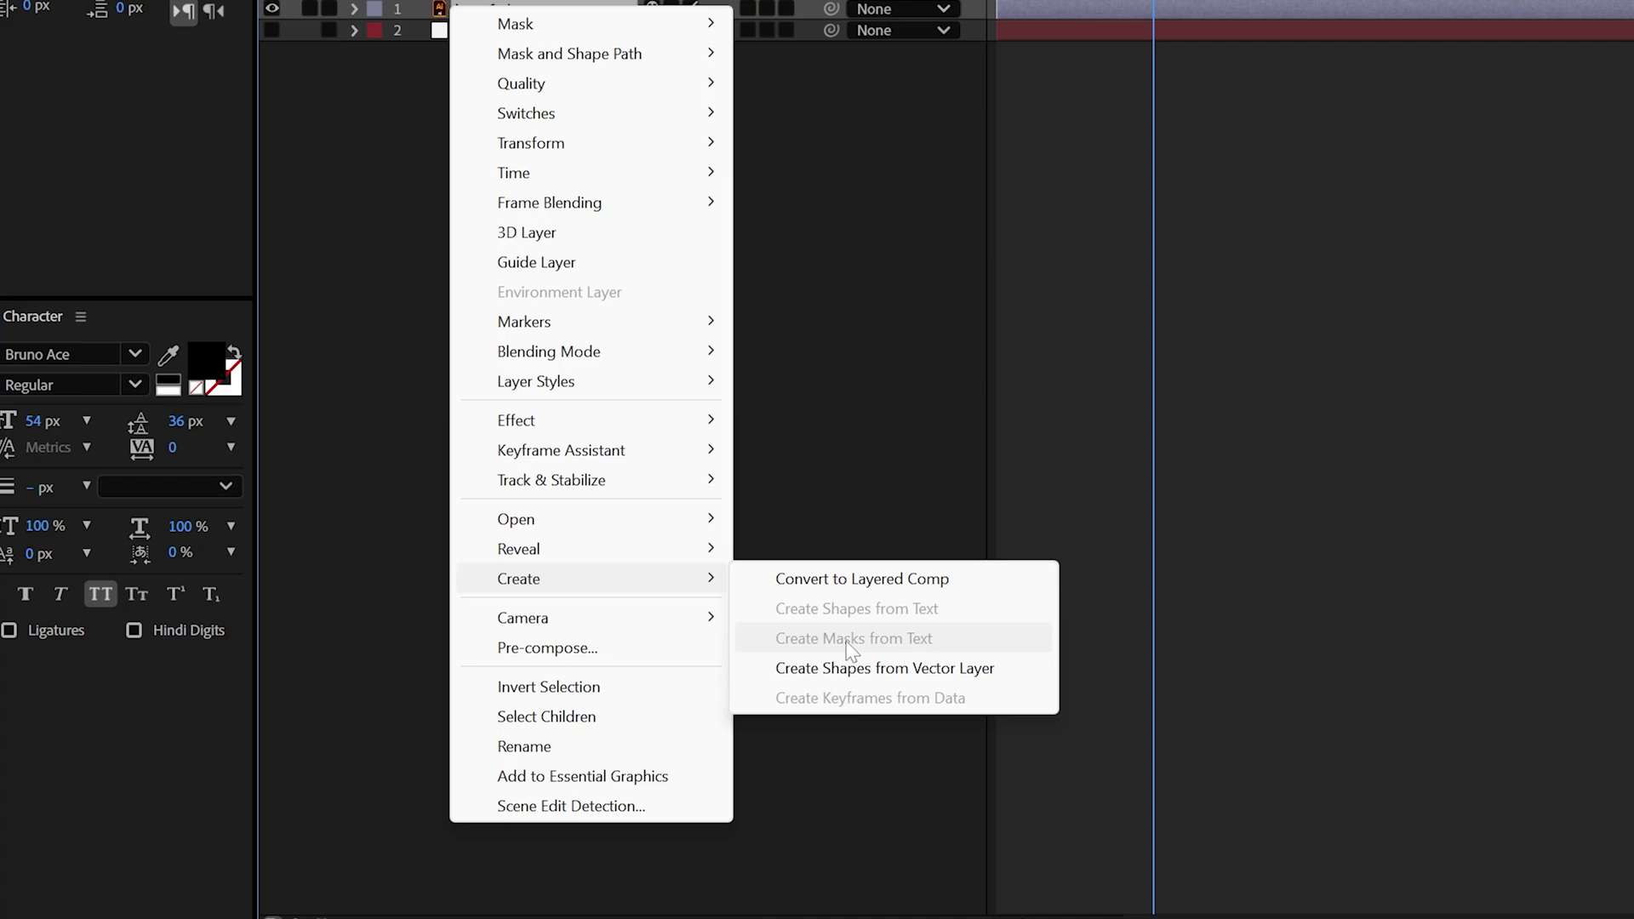
click(1007, 673)
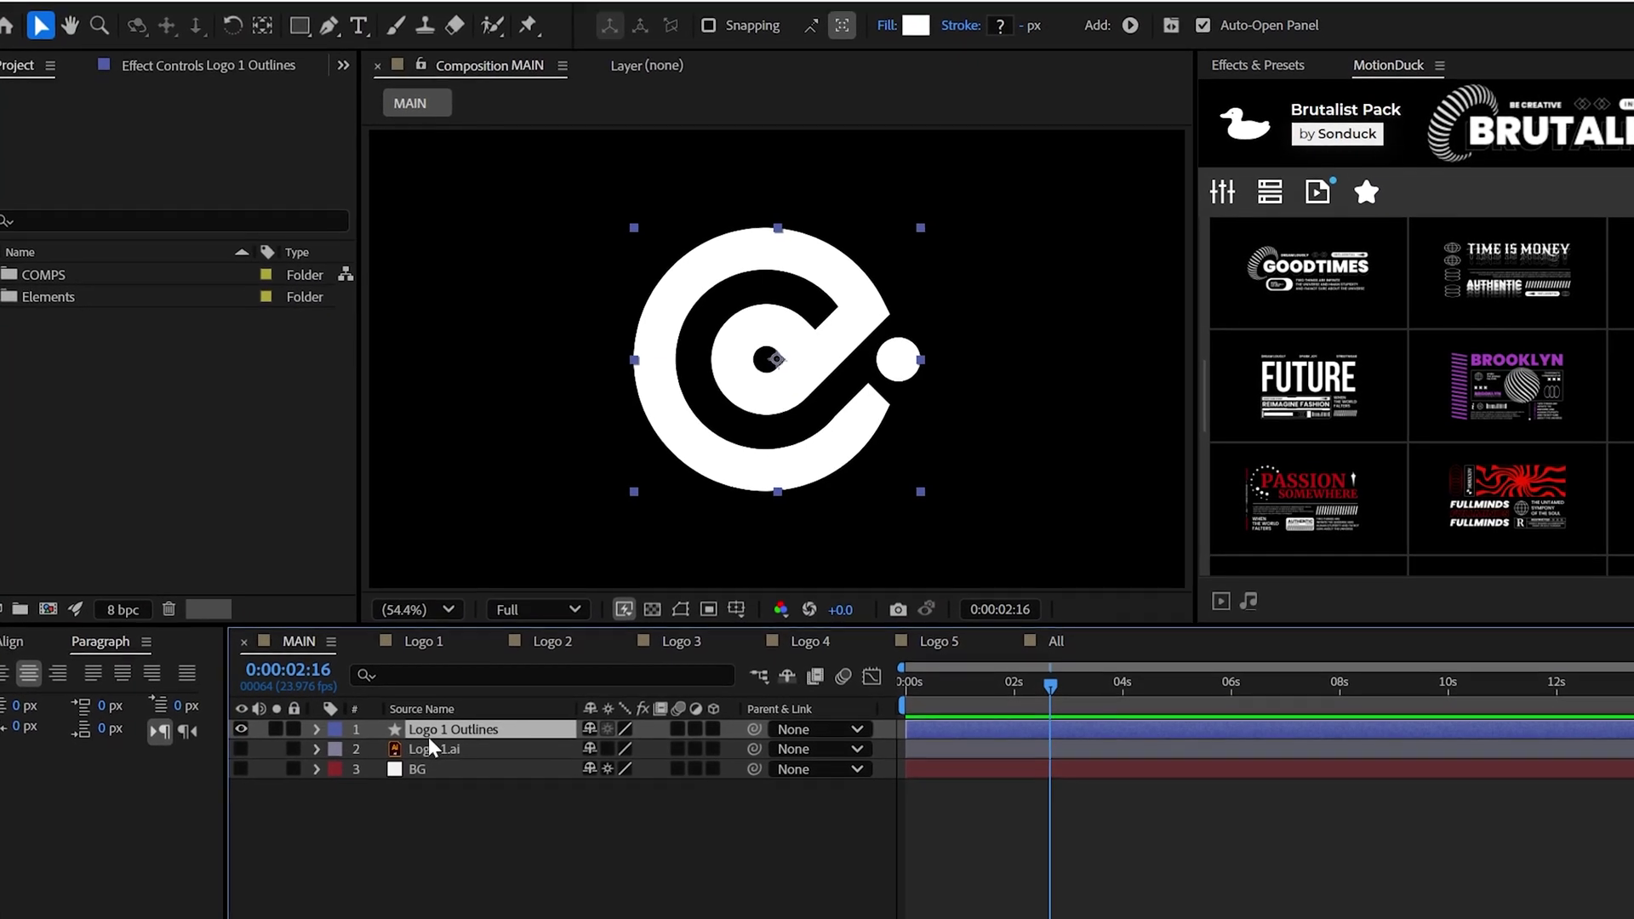
Make Logo 1 Outlines a 3D layer and keep the Advanced 3D renderer
click(712, 729)
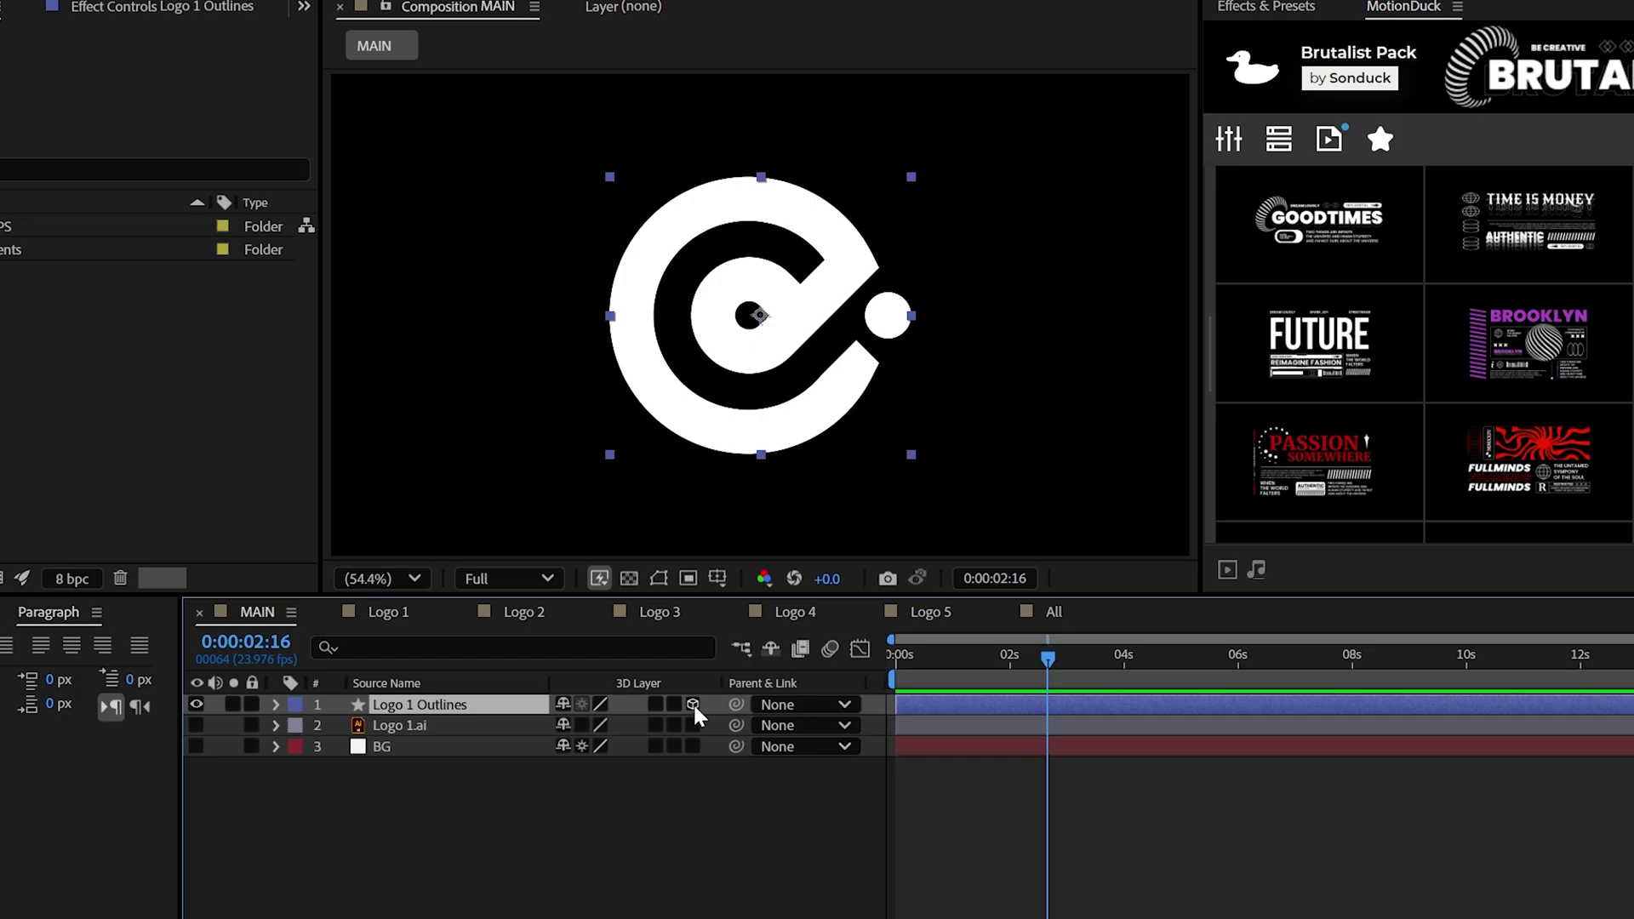
click(693, 703)
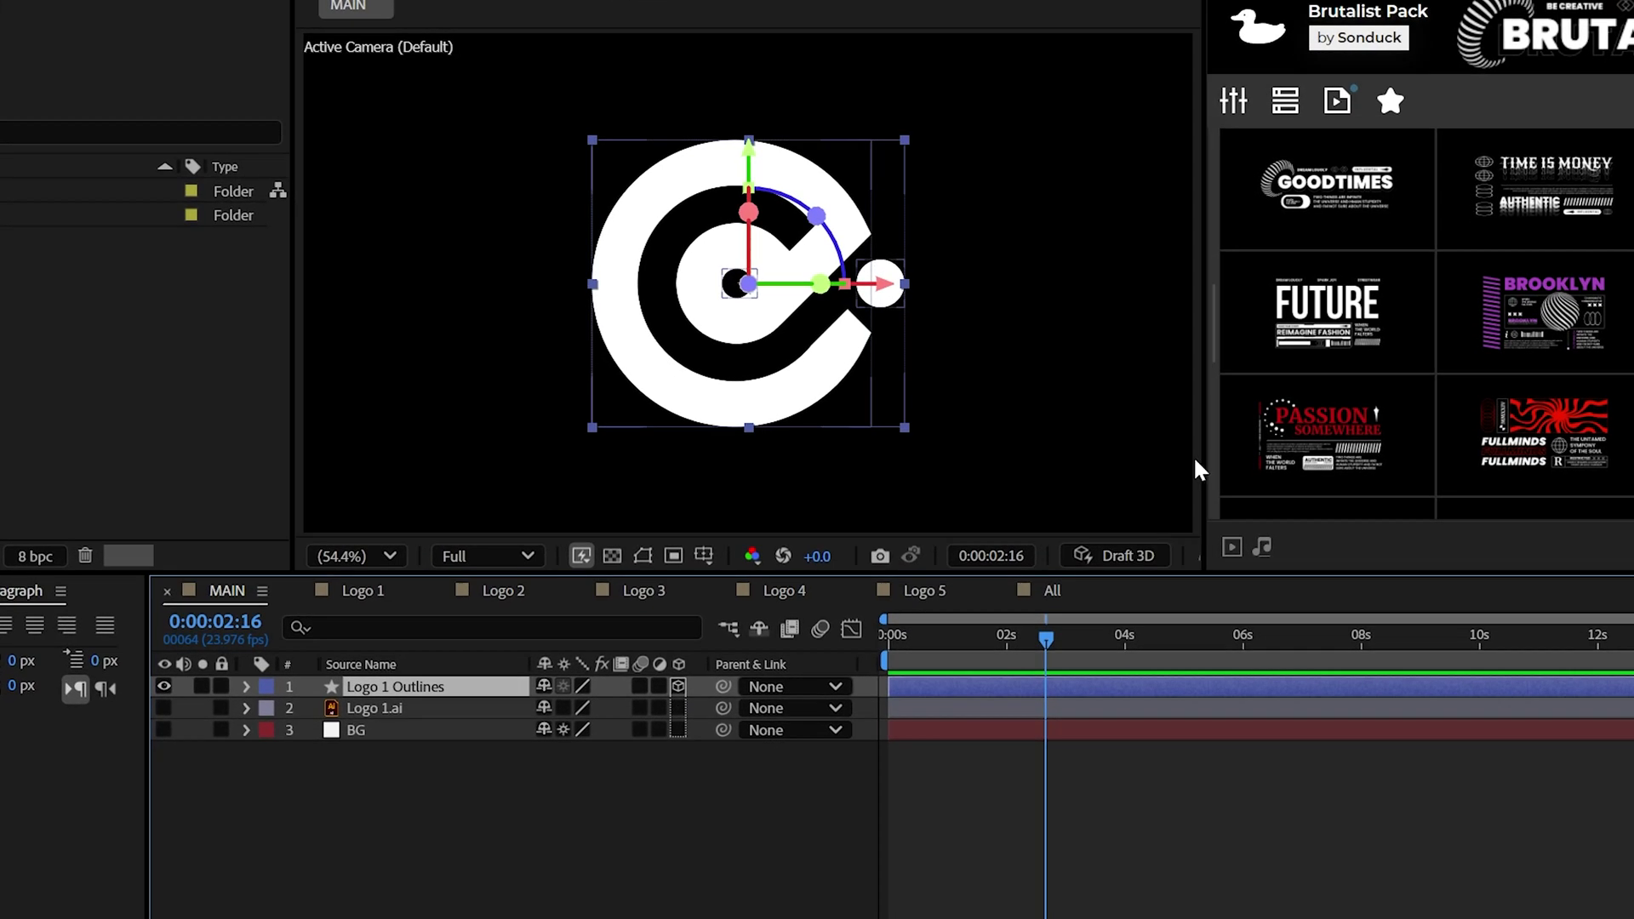
drag(1205, 460, 1477, 459)
click(1331, 556)
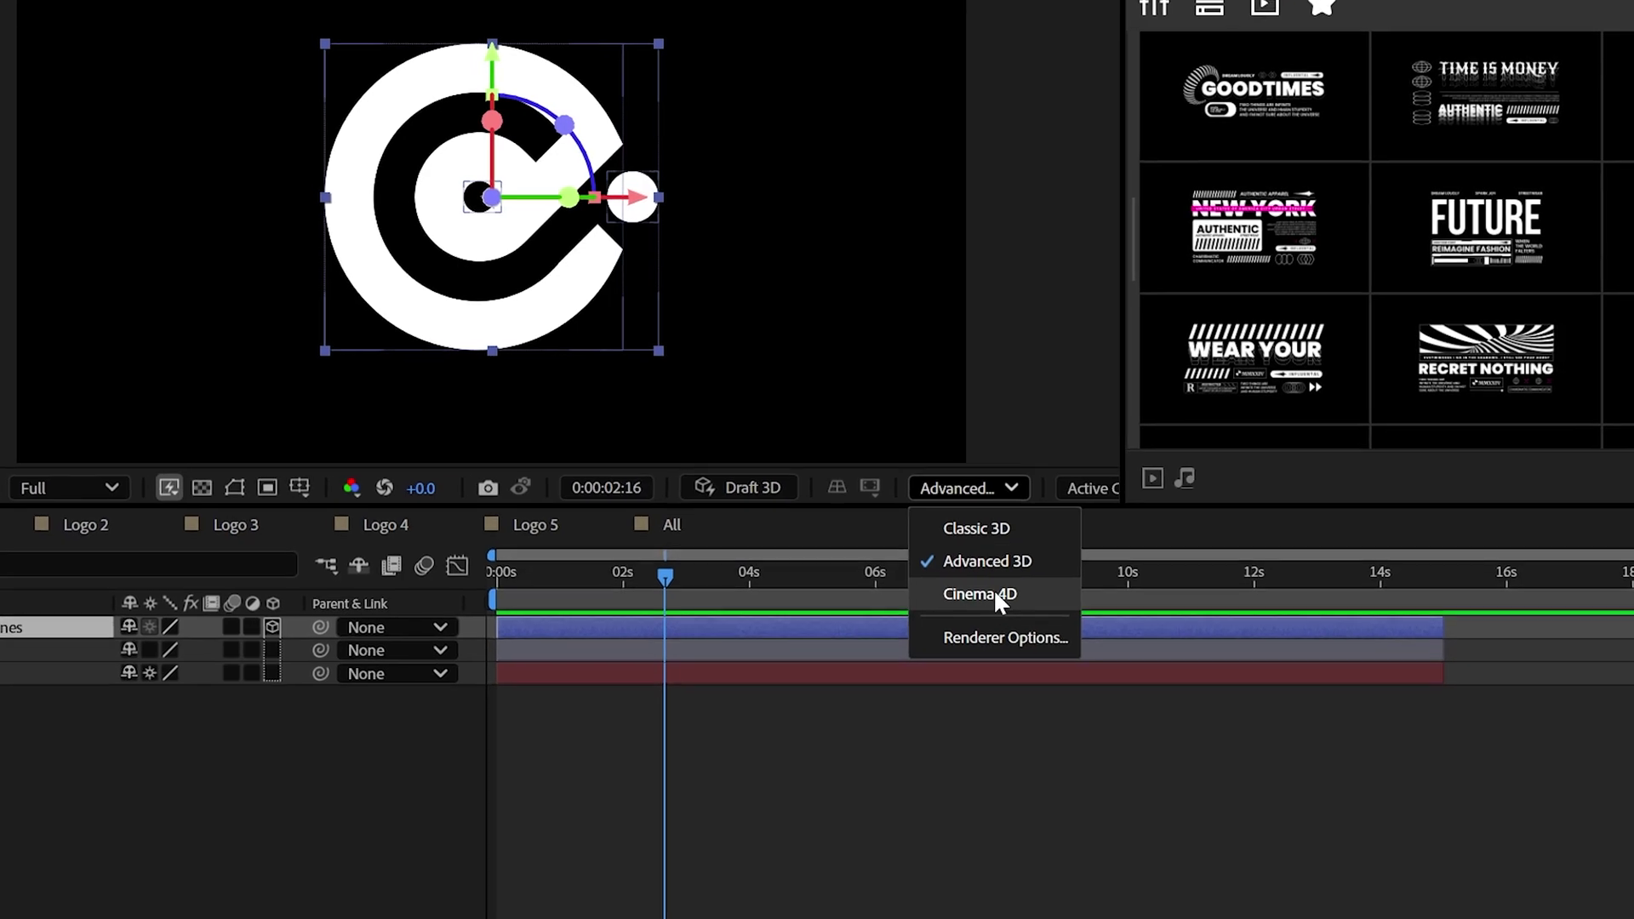
click(962, 545)
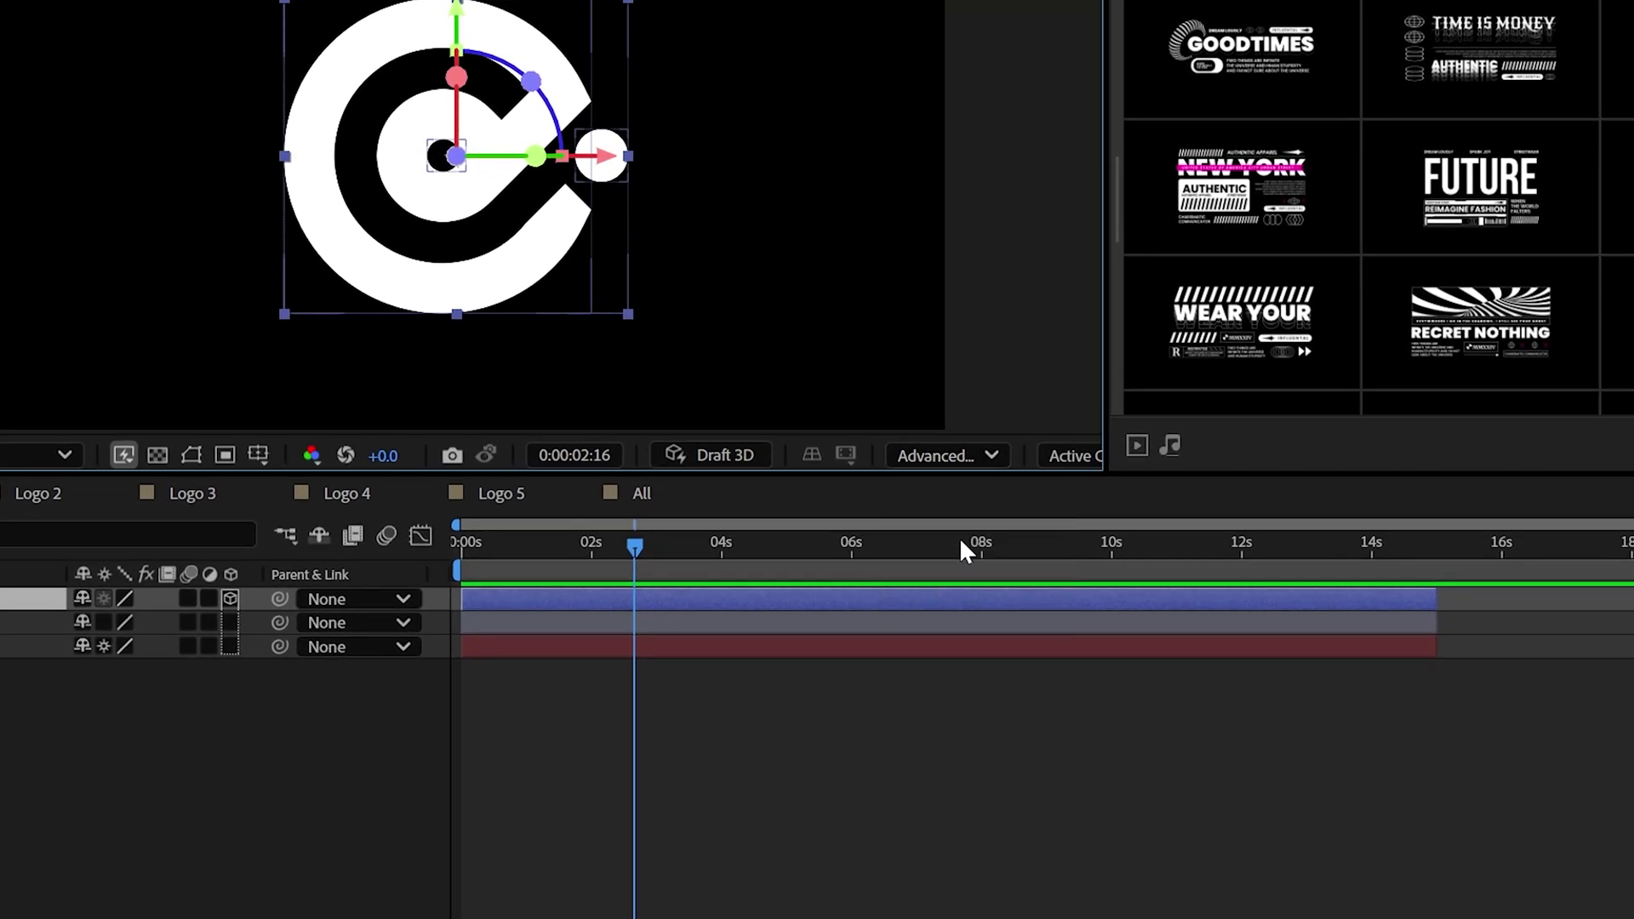
drag(1188, 395, 904, 416)
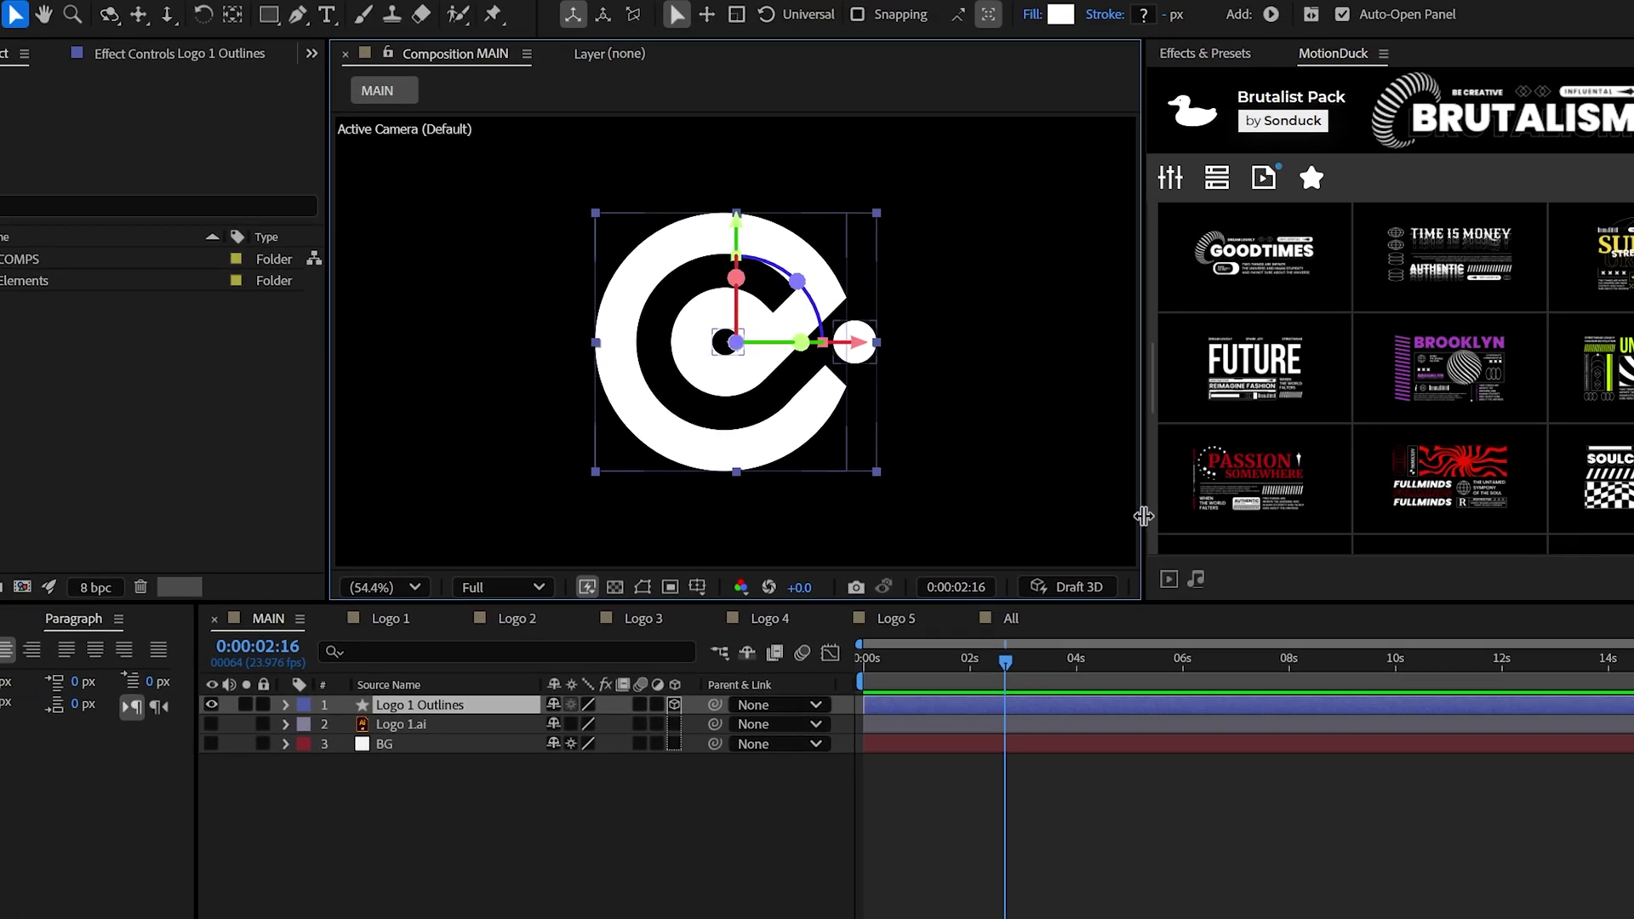
Set the layer's Geometry Options Extrusion Depth to 100
click(285, 705)
click(307, 764)
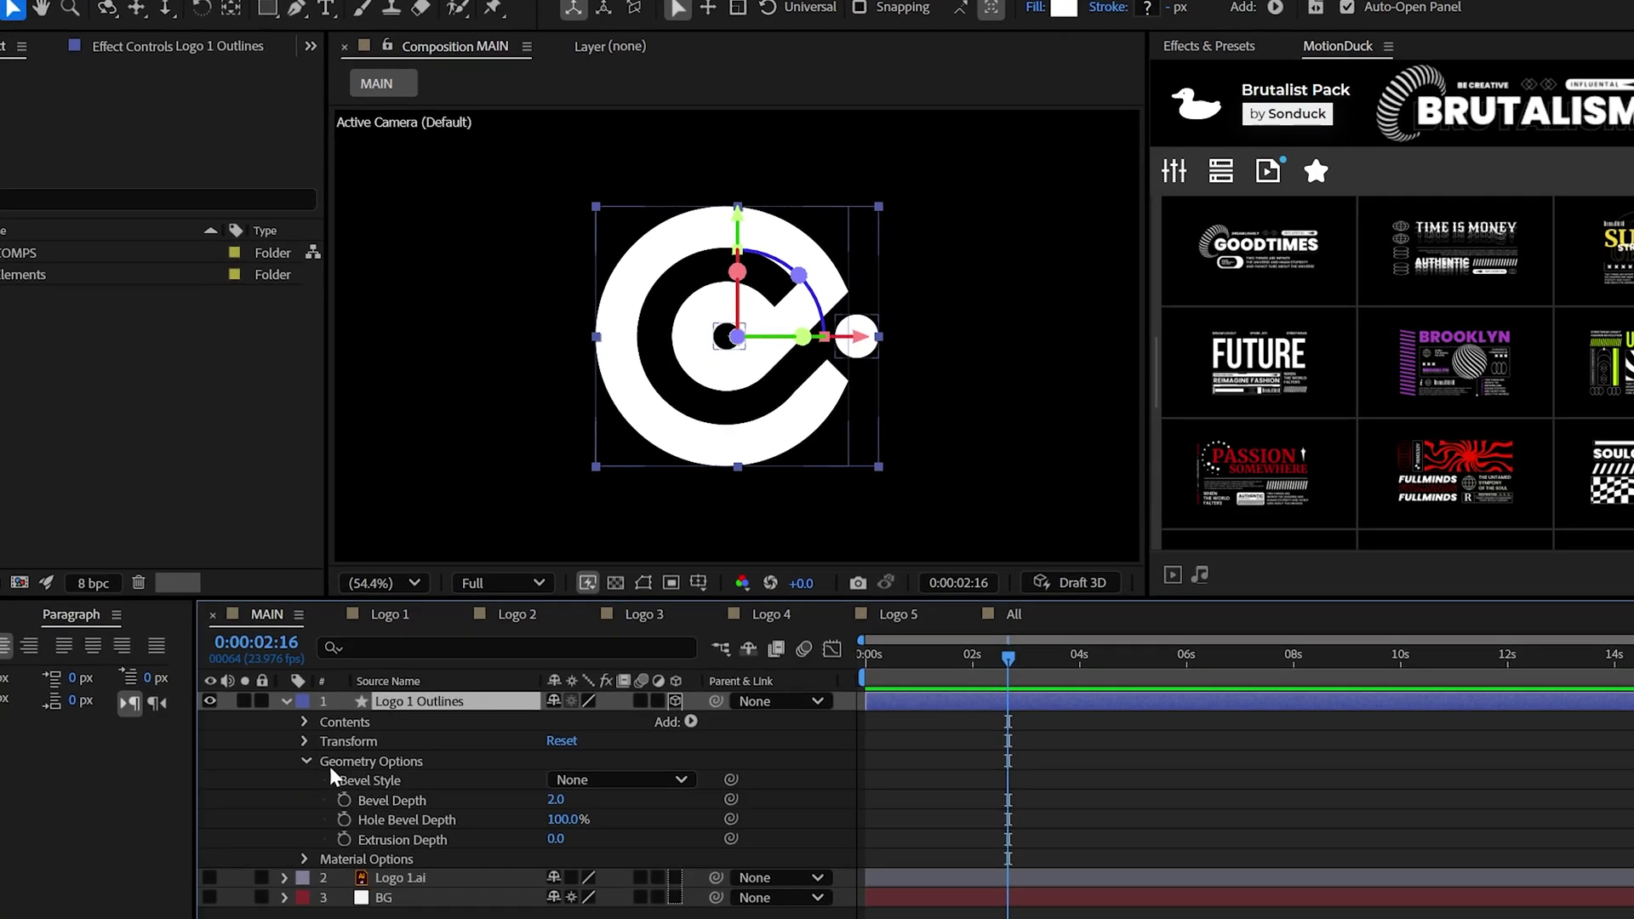
click(555, 839)
text(100)
key(Return)
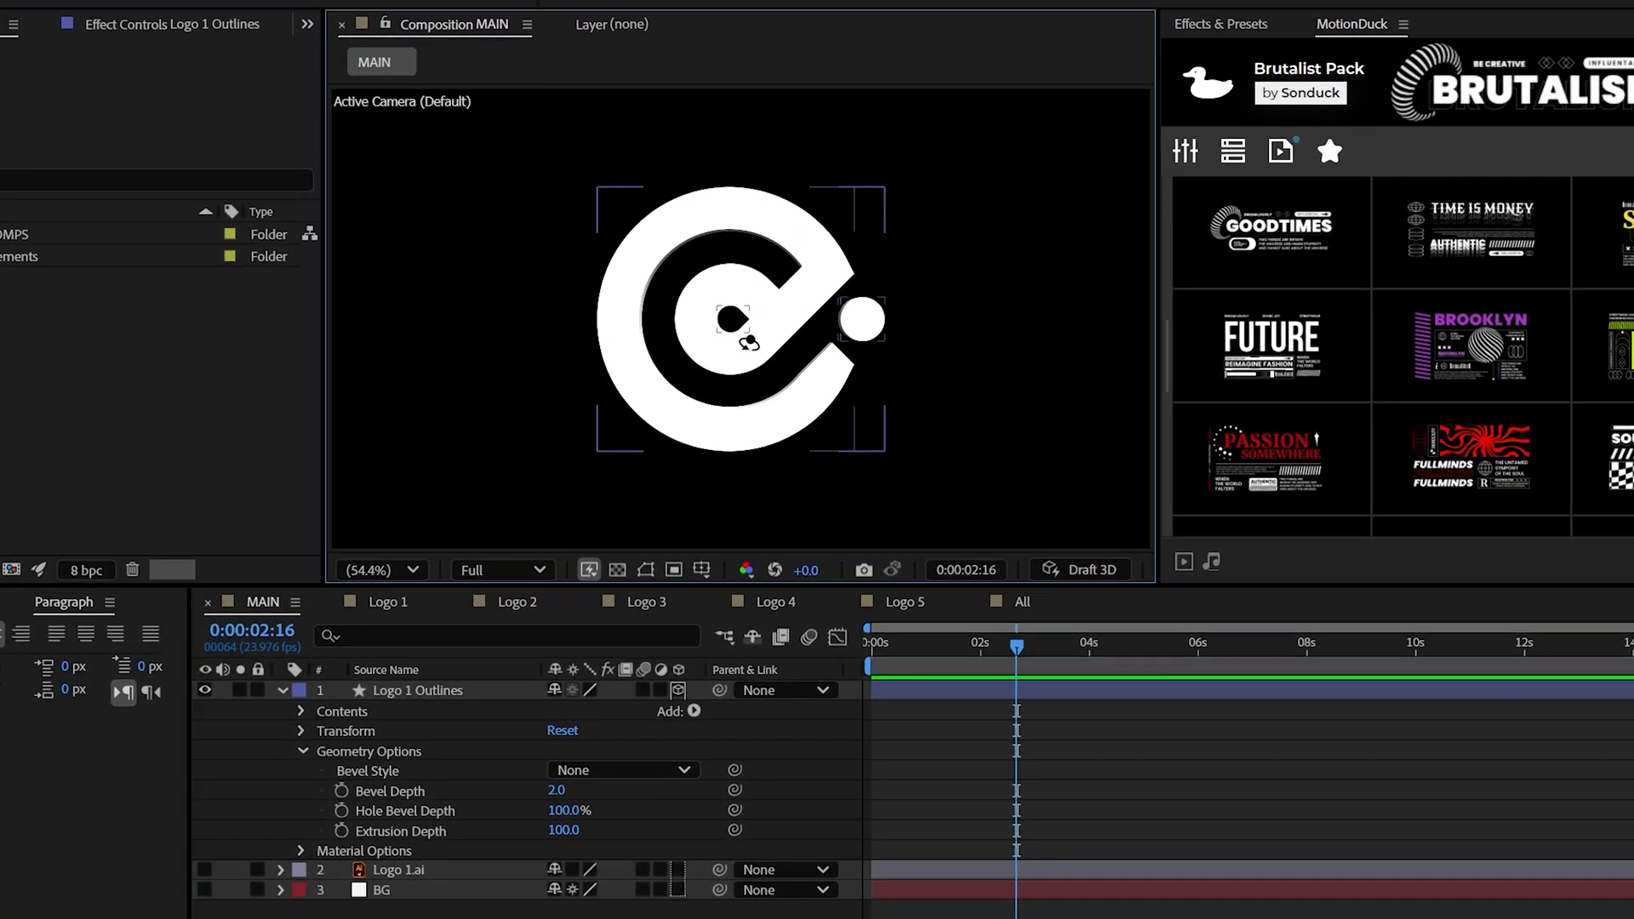
drag(749, 342, 475, 398)
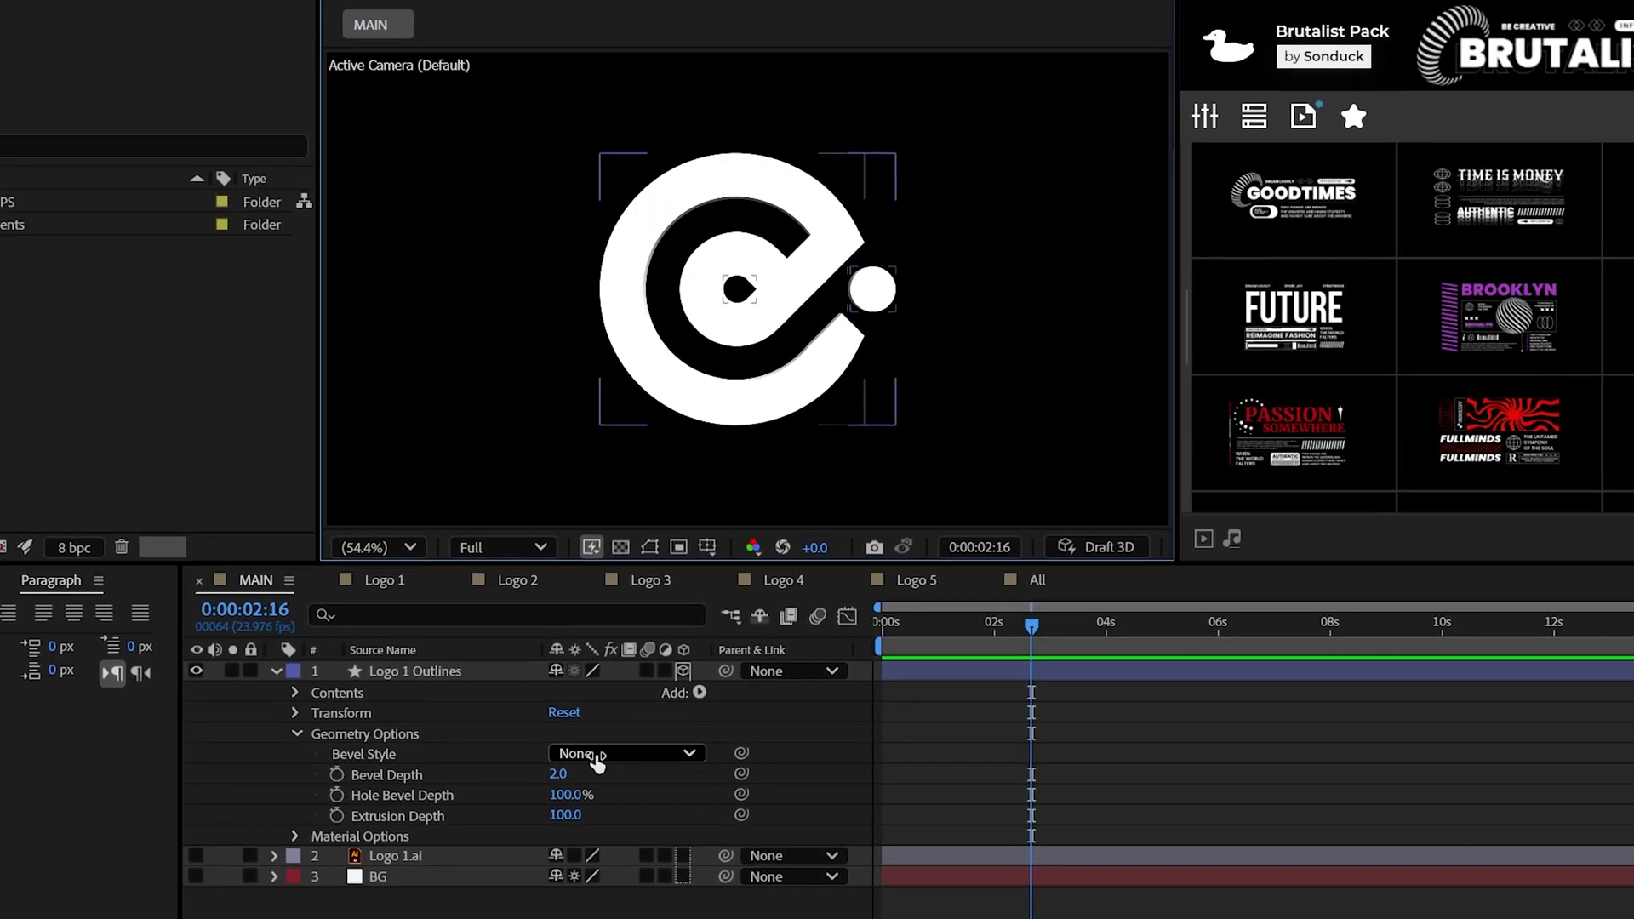
Give the extrusion a Convex bevel style with Bevel Depth 5
click(627, 762)
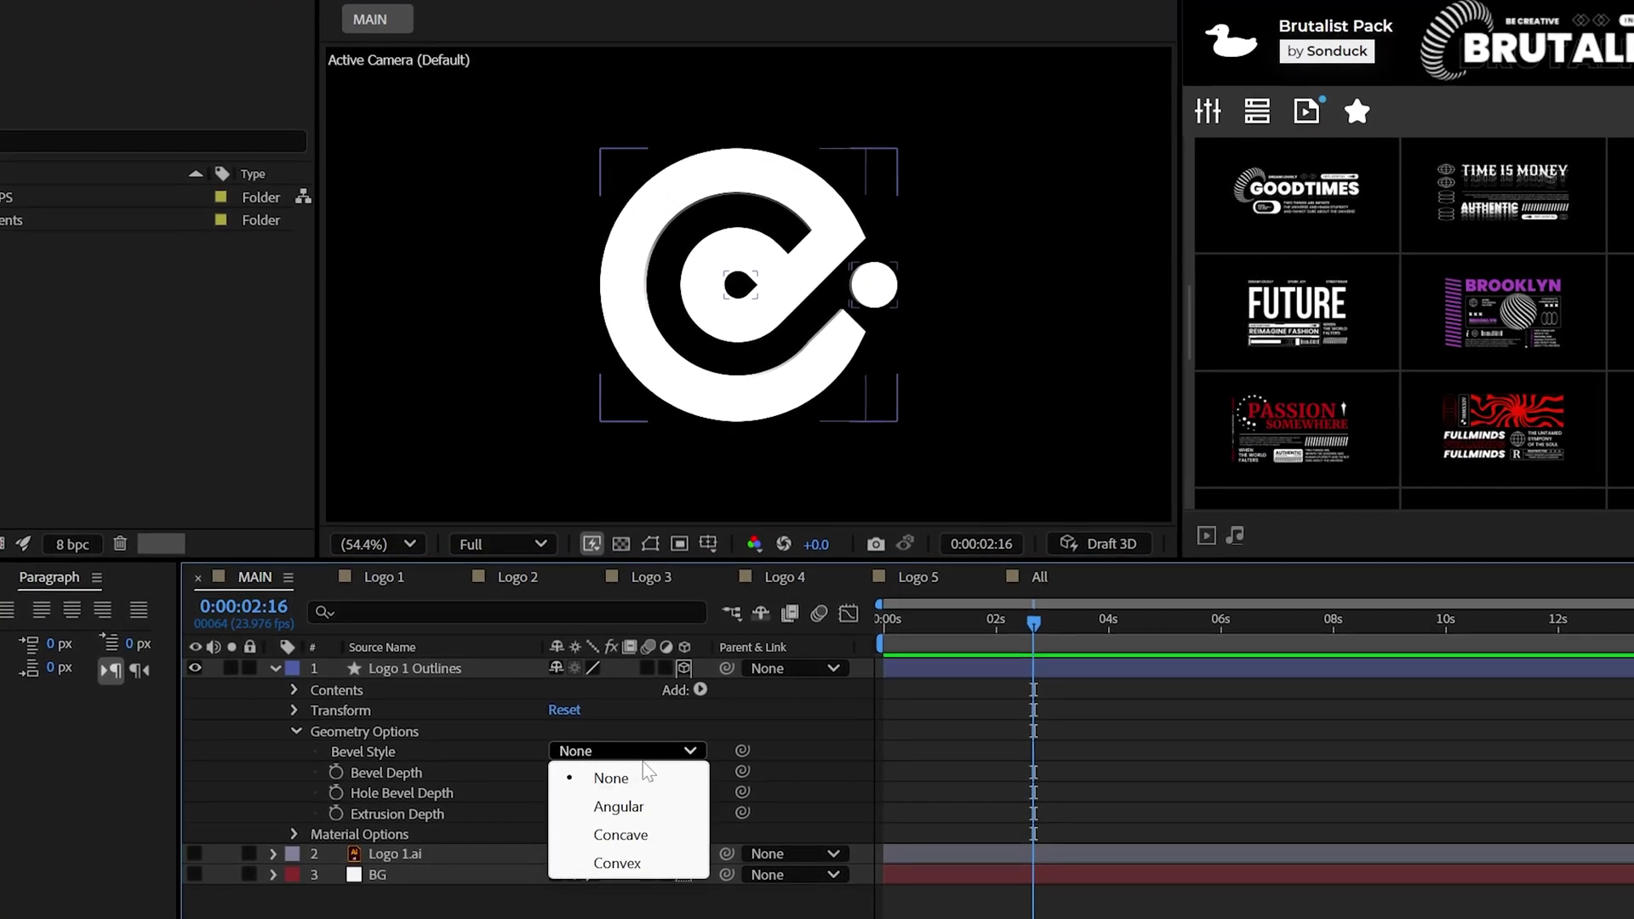
click(617, 863)
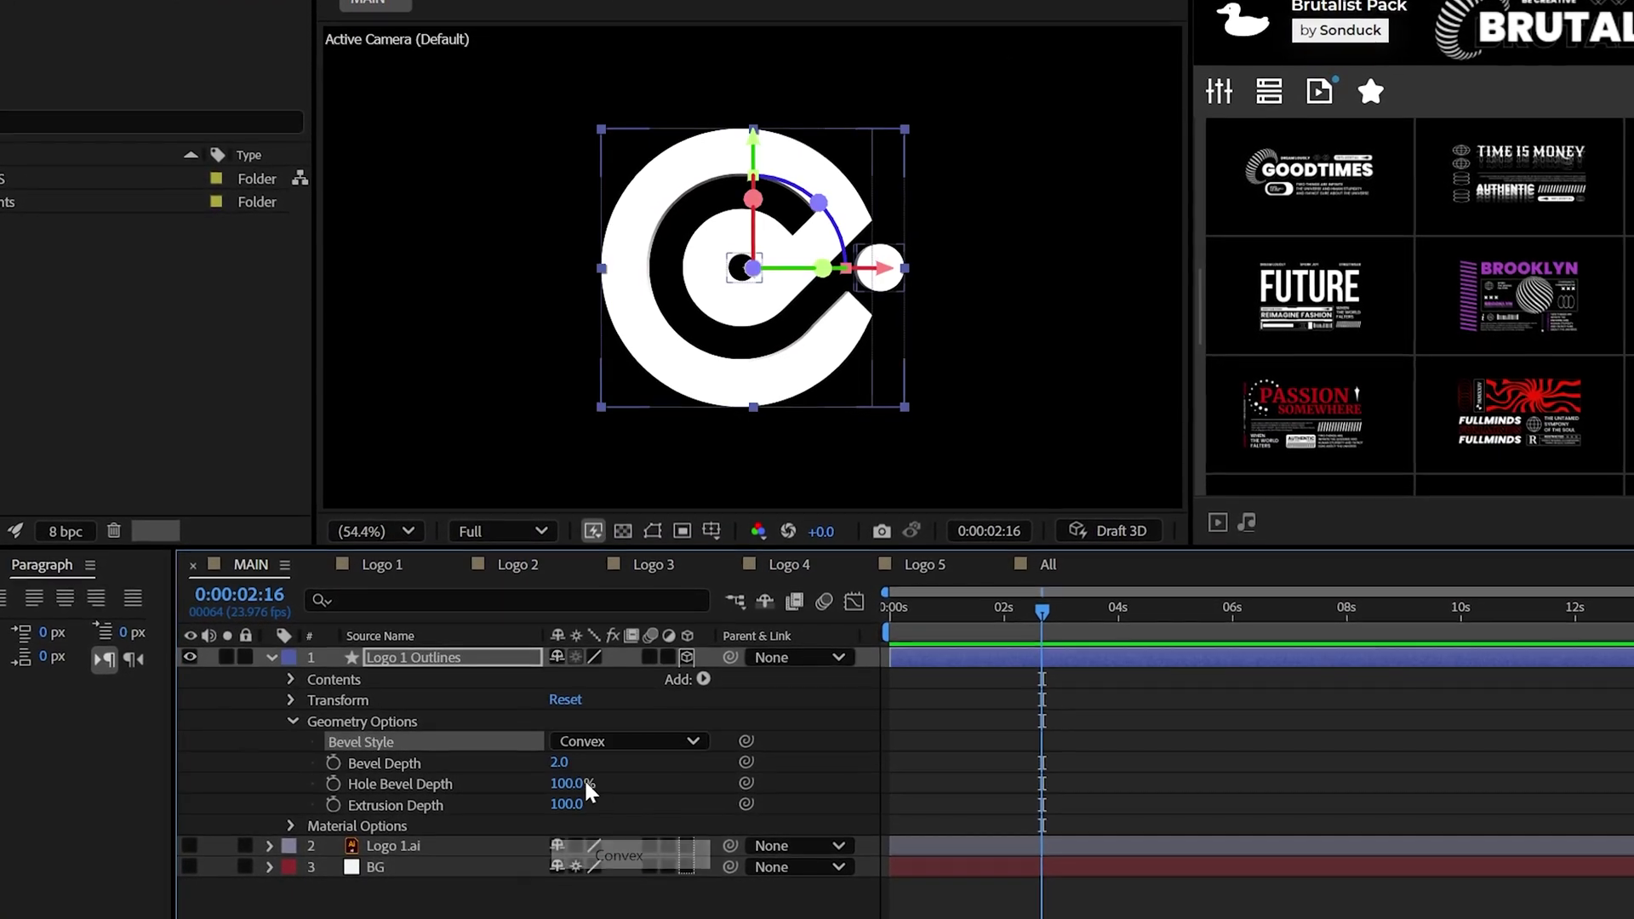
click(560, 762)
text(5)
key(Return)
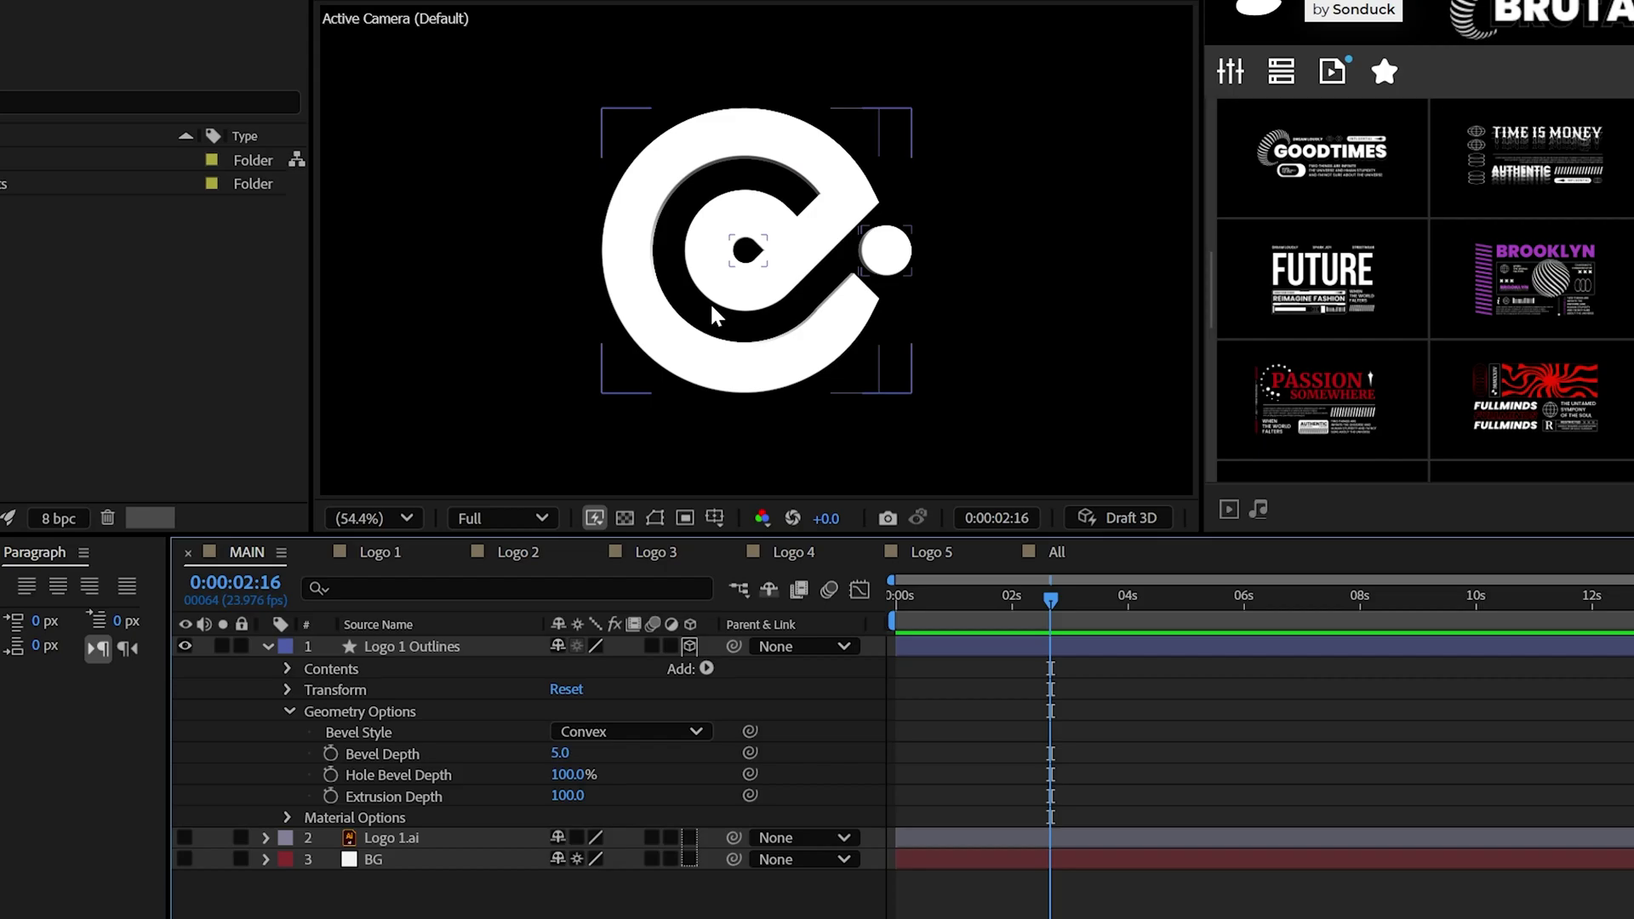
drag(716, 272, 733, 304)
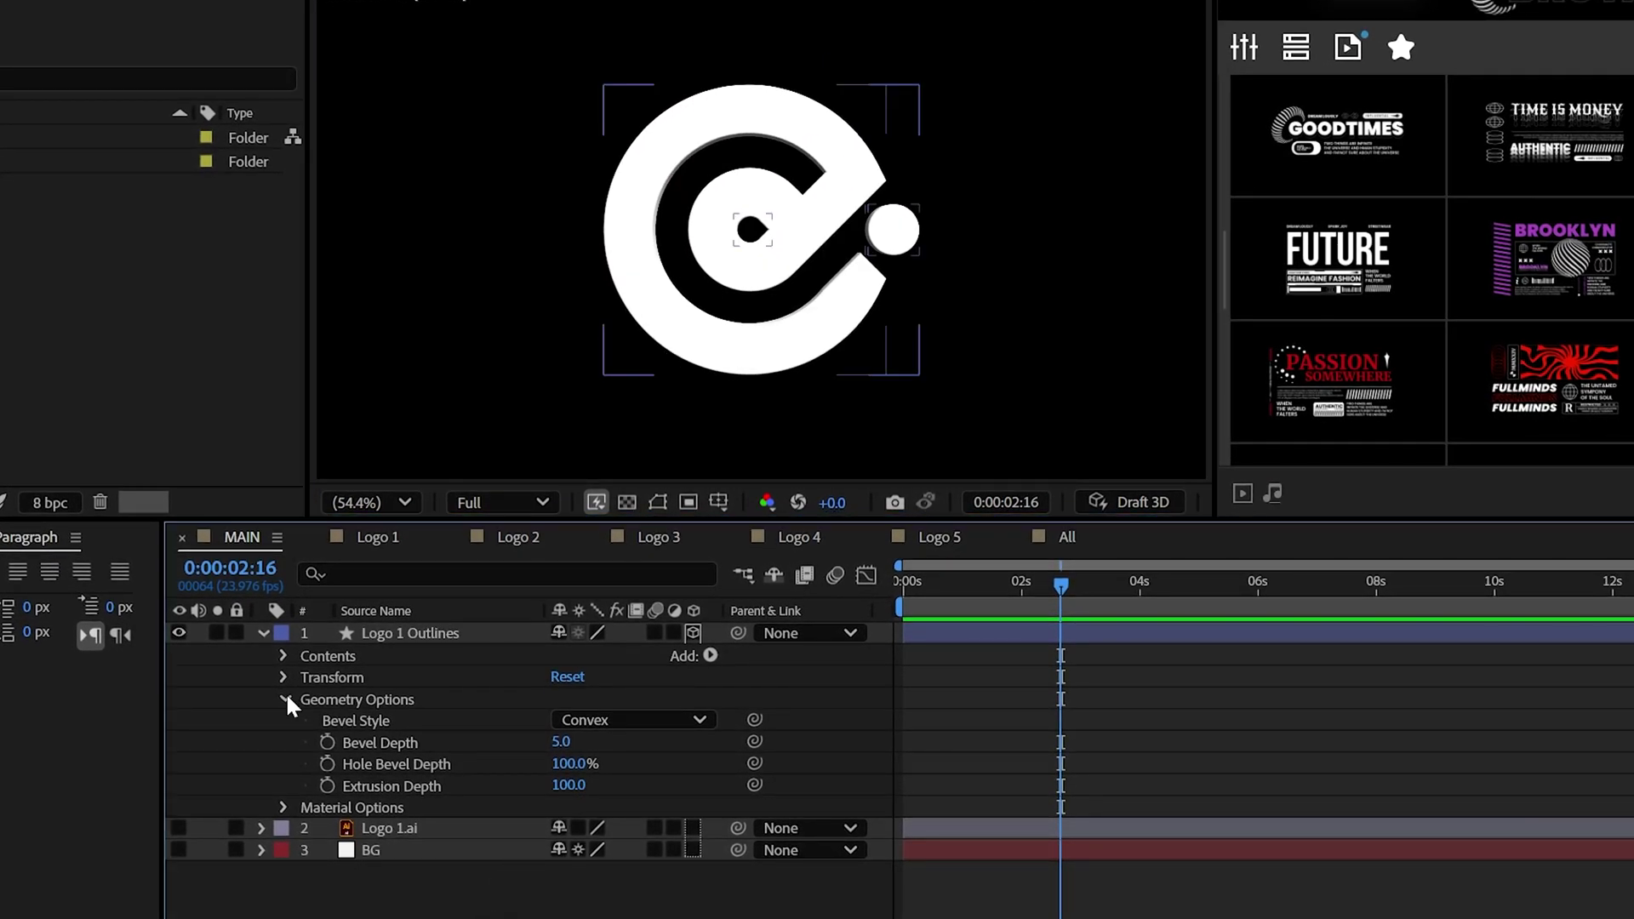
click(286, 696)
click(295, 686)
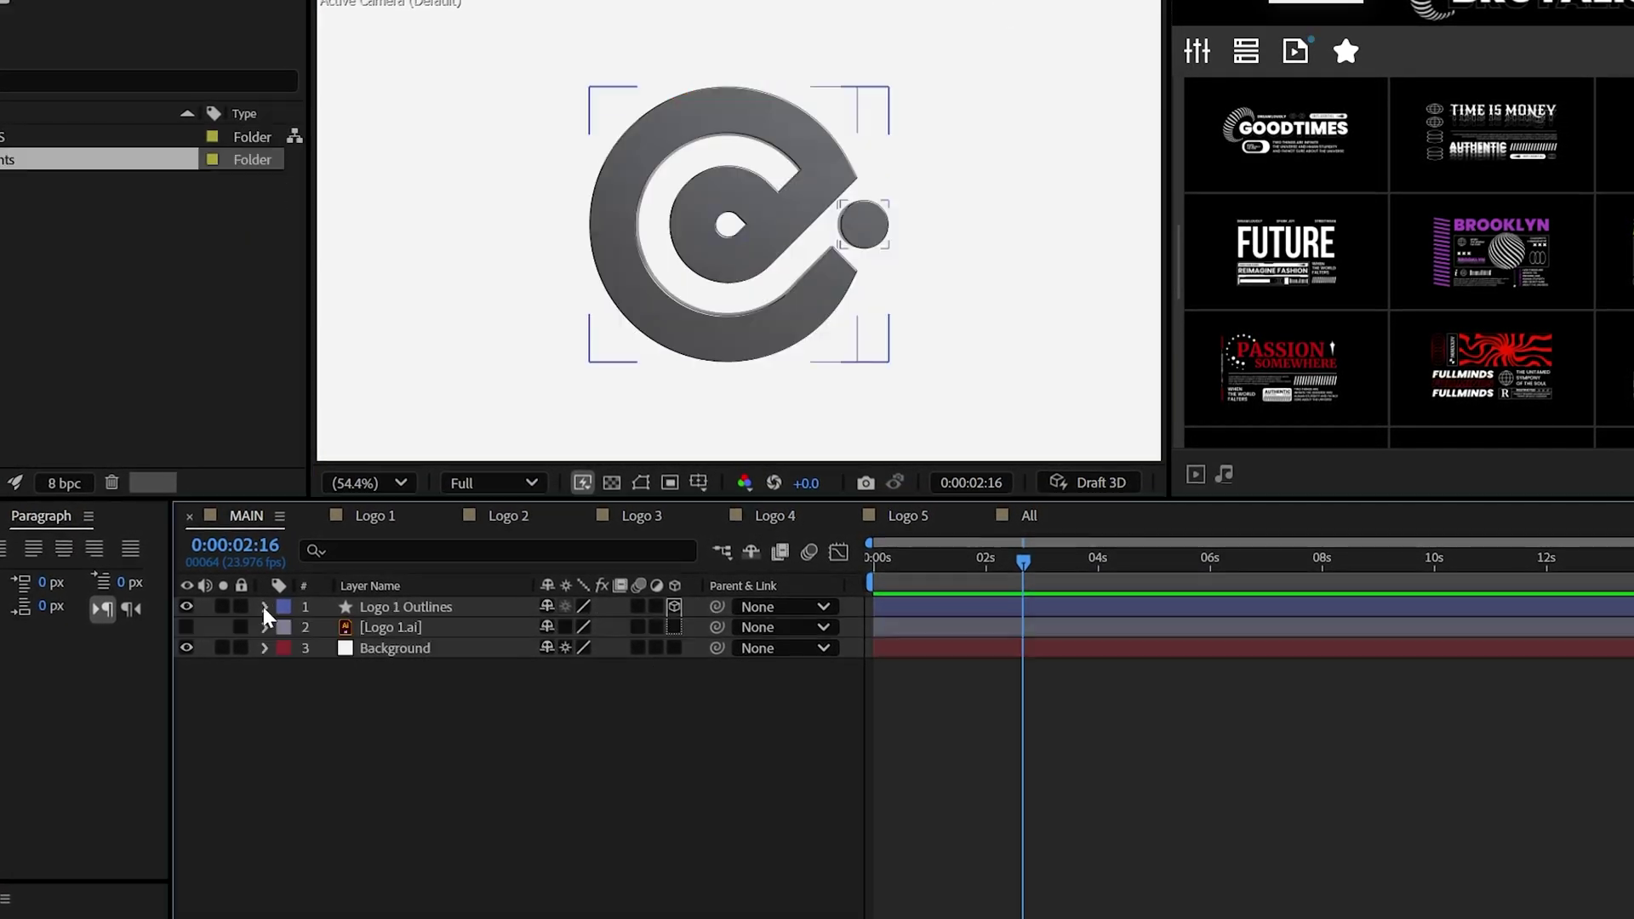
Expand Logo 1 Outlines' Group 1 paths and identify Path 2 as the dot
click(263, 606)
click(281, 691)
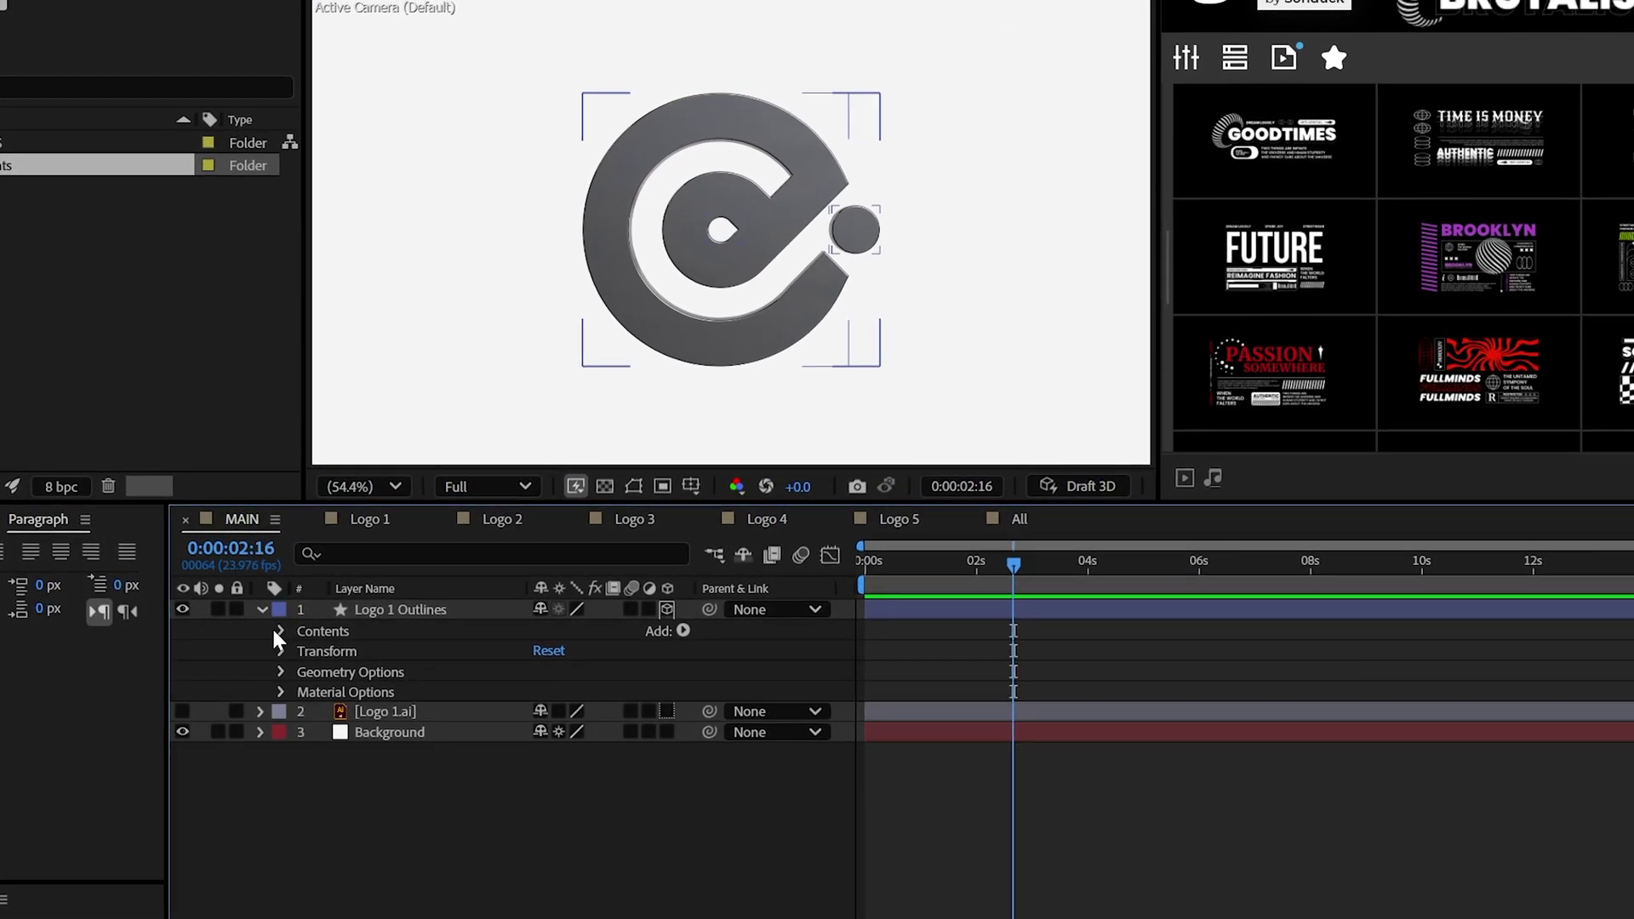
click(279, 631)
click(302, 650)
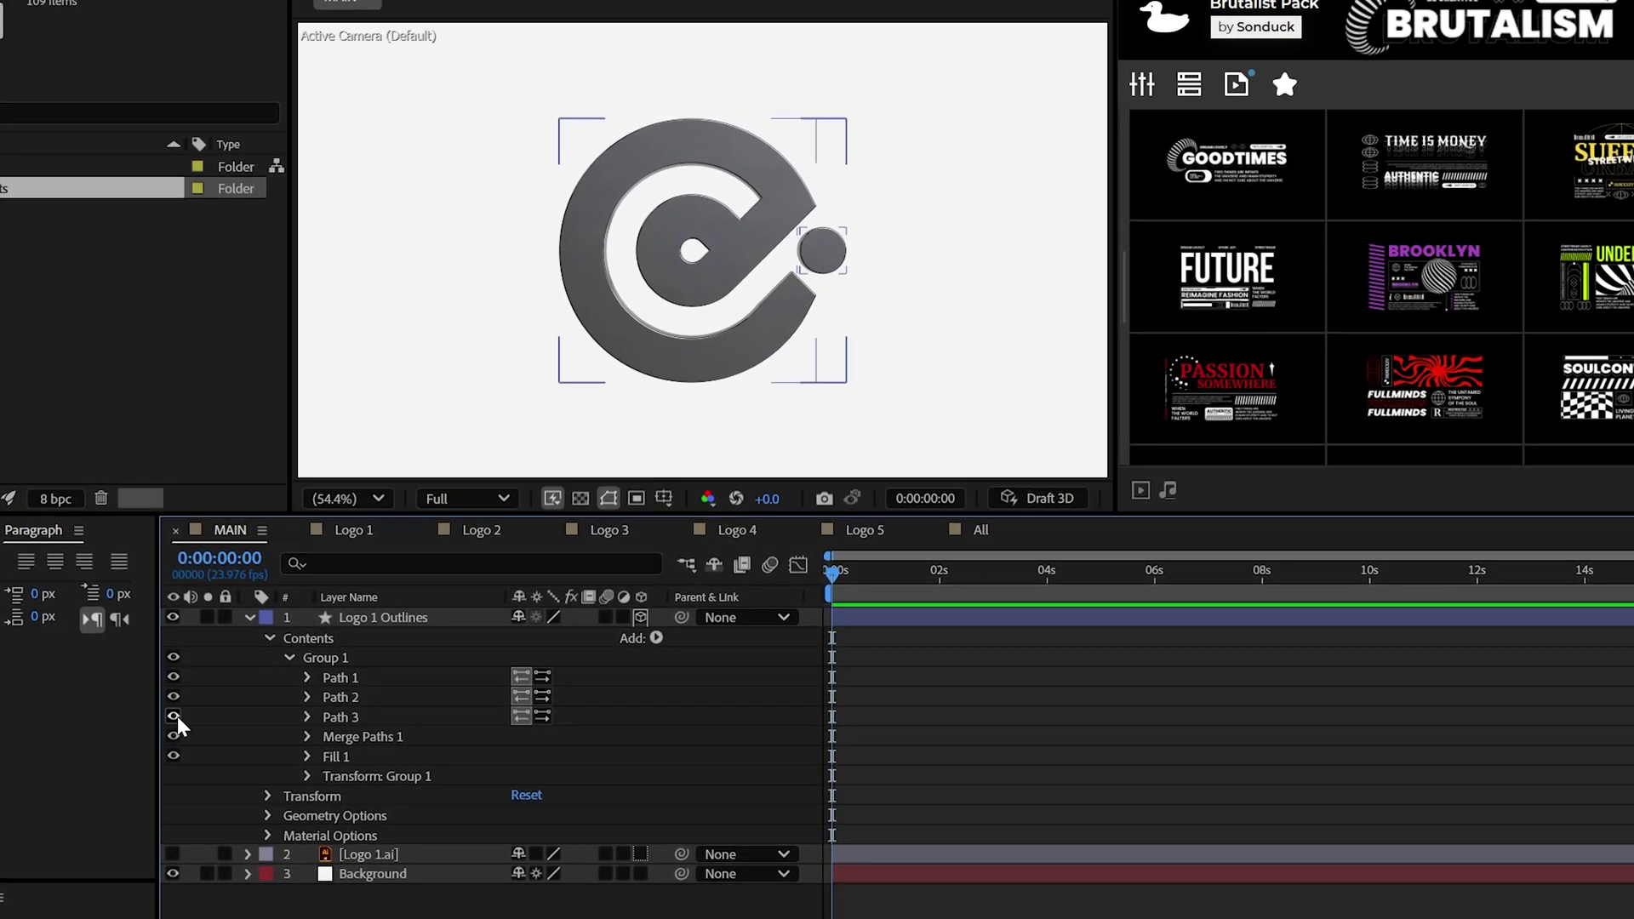
click(175, 715)
click(176, 719)
click(173, 698)
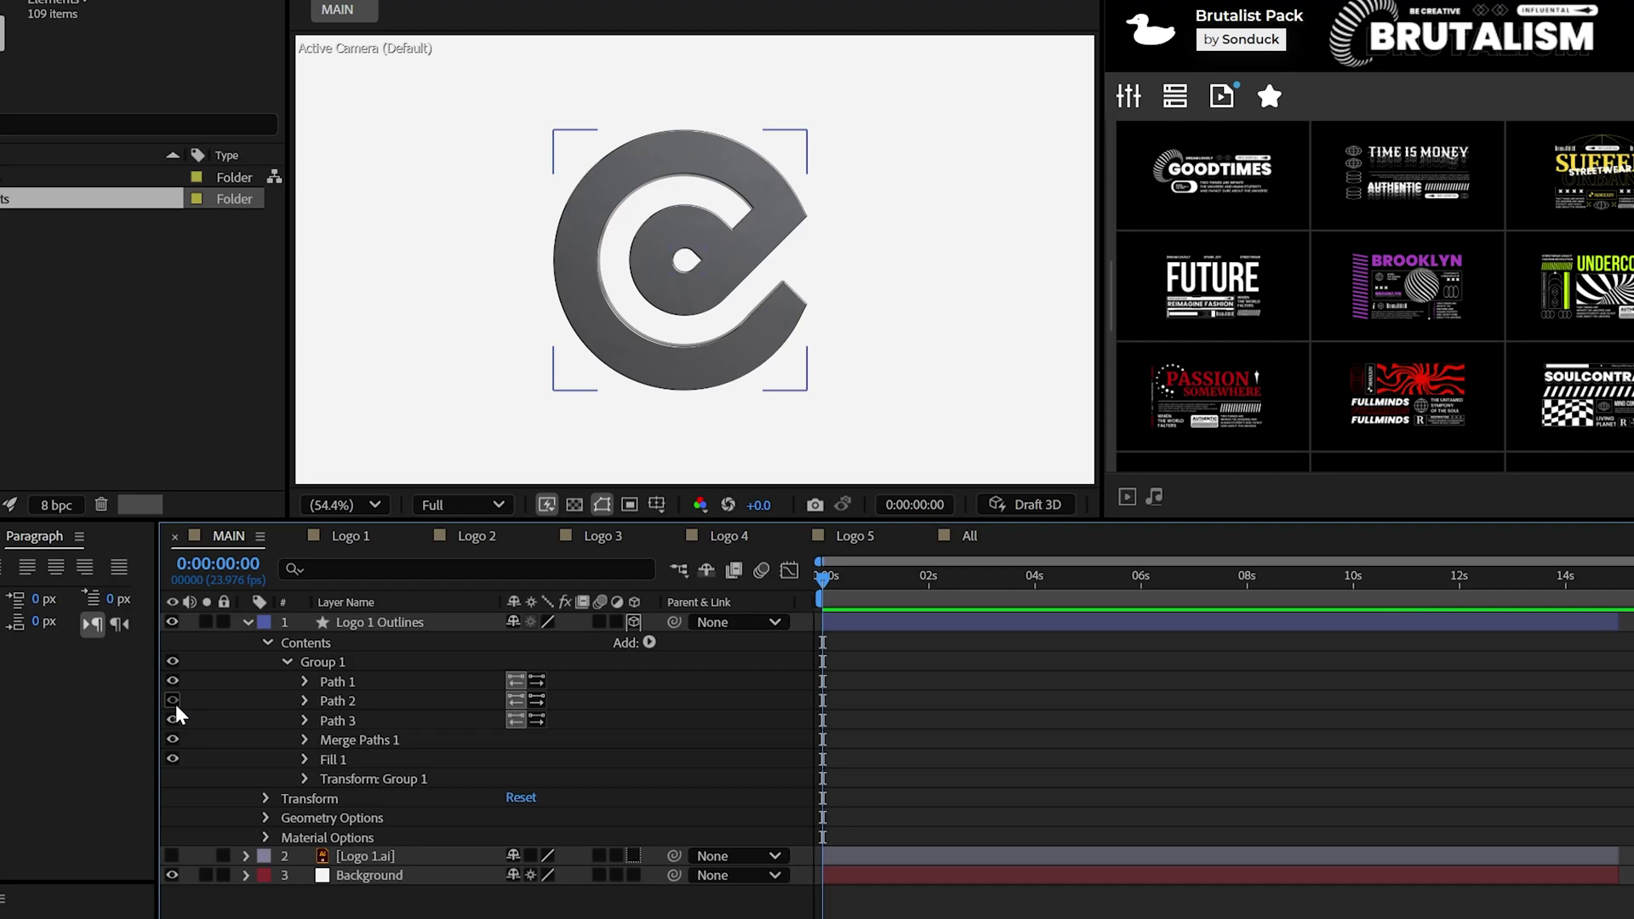
click(173, 699)
Move Path 2 into a new Group 2 and add a Fill to it
drag(332, 699, 633, 647)
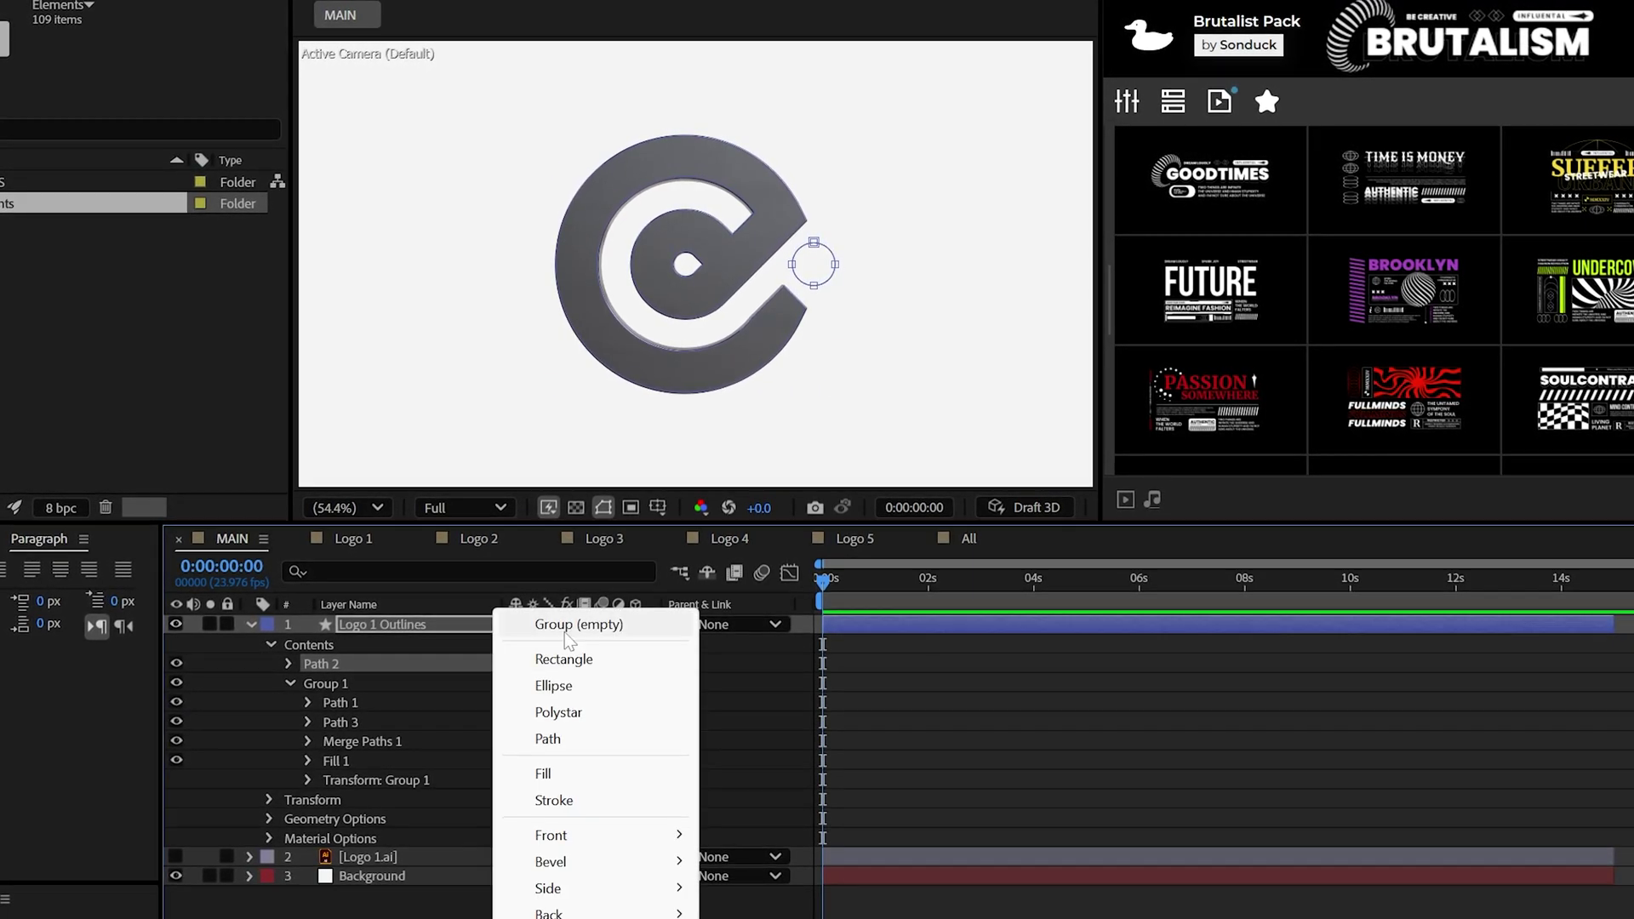
click(569, 628)
drag(338, 801, 337, 799)
click(294, 669)
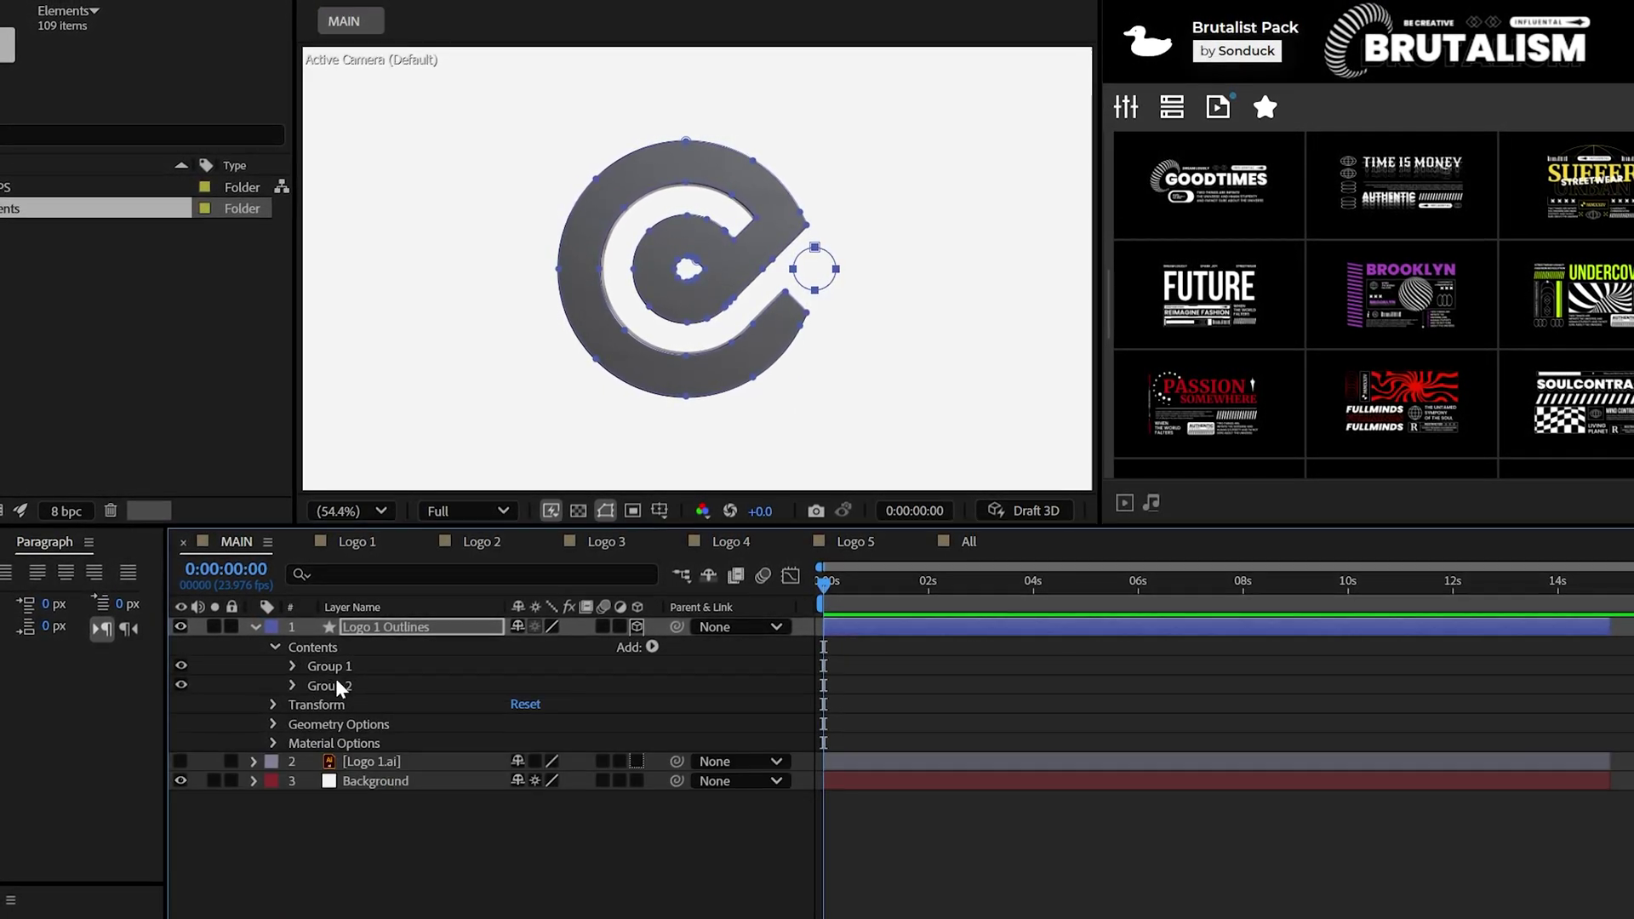
click(536, 776)
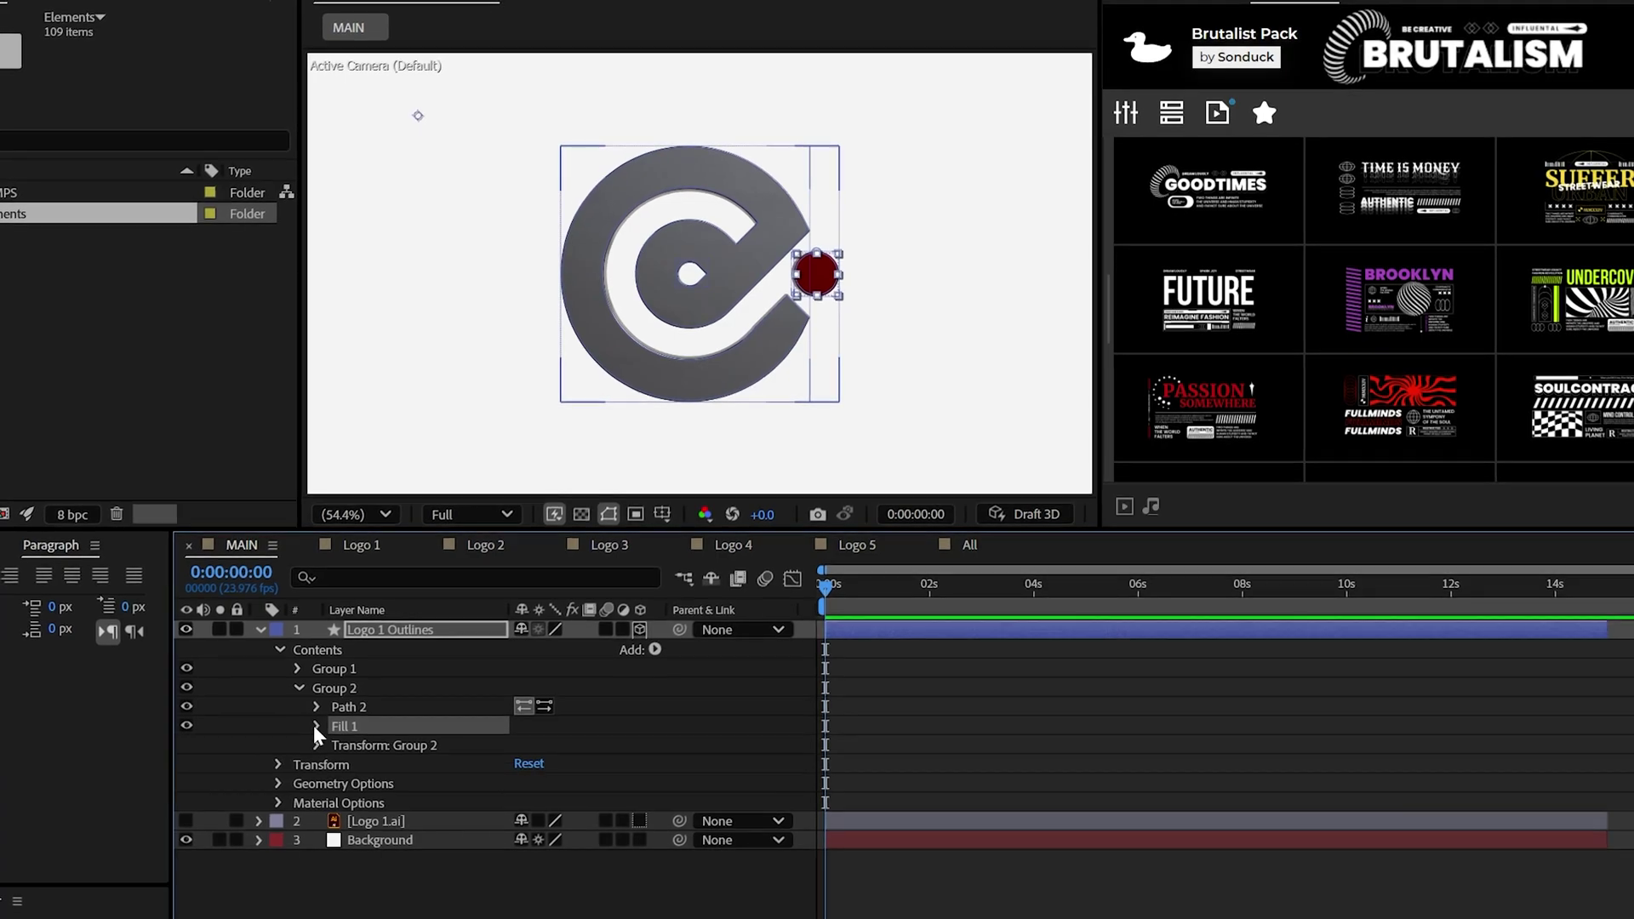
Set the dot's fill colour to black and move Group 2's anchor point onto the dot
click(315, 726)
click(527, 779)
click(494, 700)
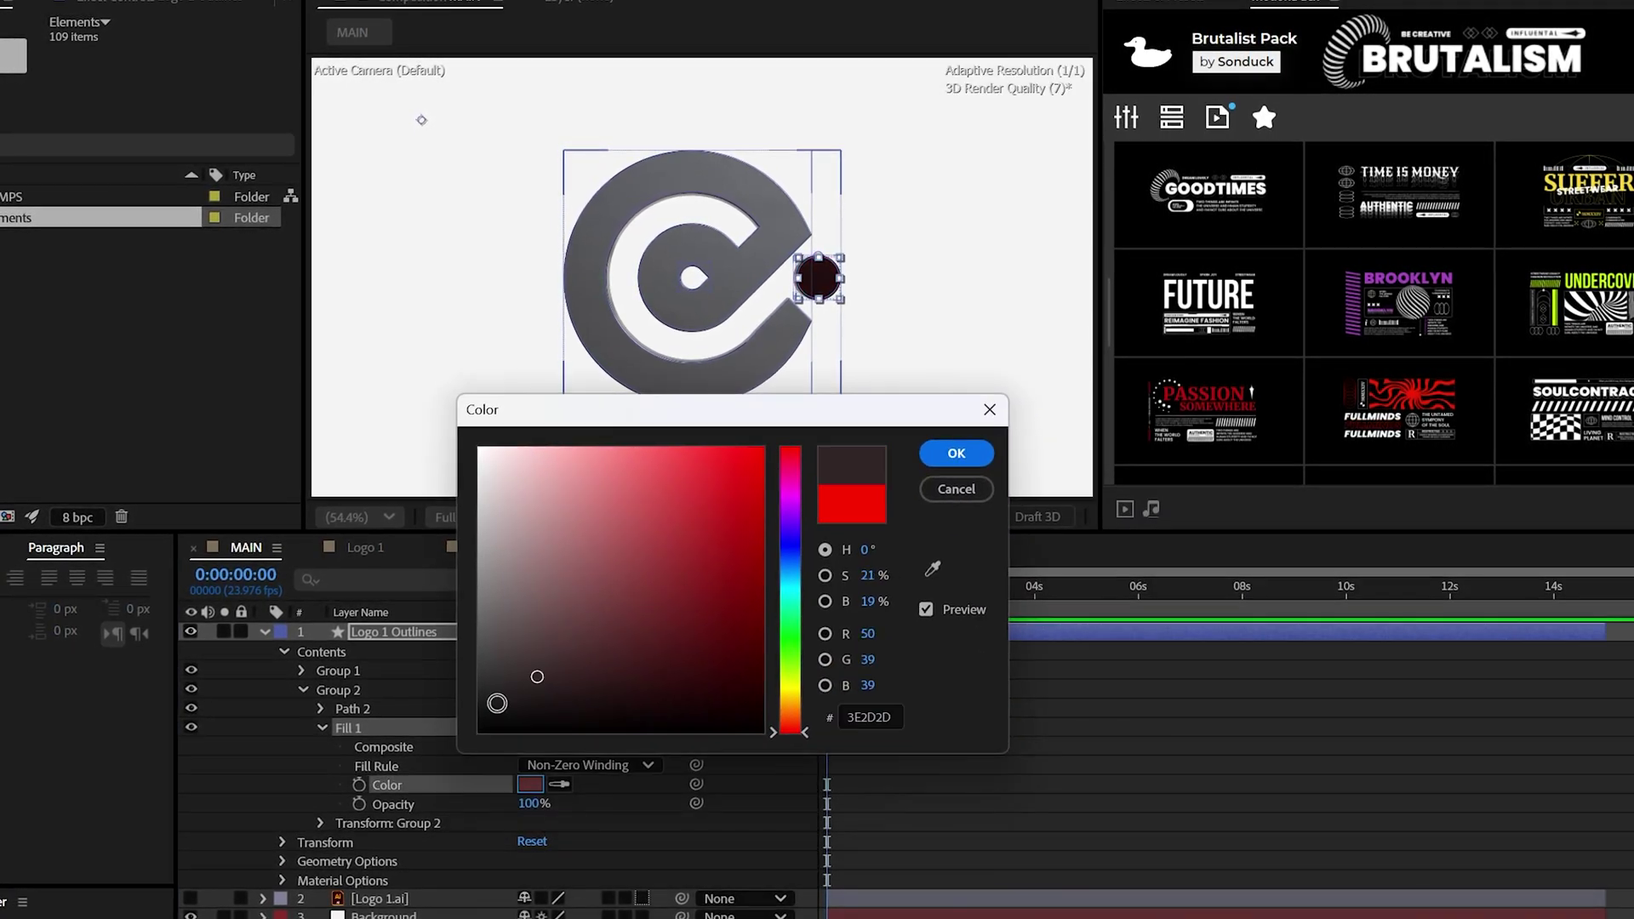
click(957, 466)
drag(575, 766, 593, 763)
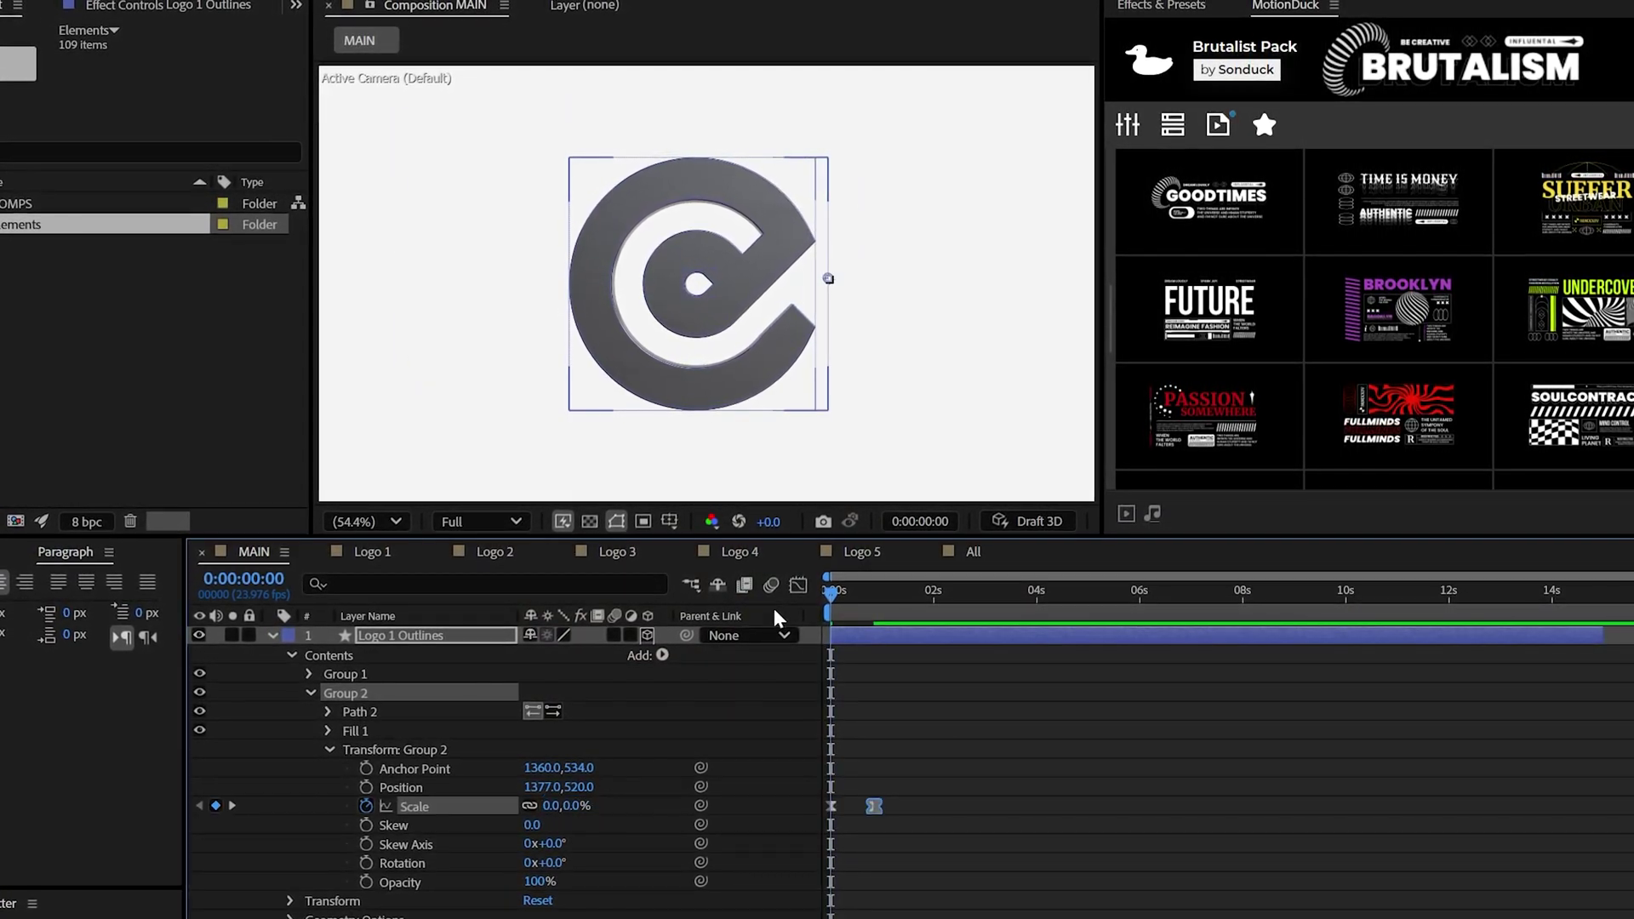
Set Logo 1 Outlines' Position Z to -2010 and Y Rotation to 180°
click(334, 751)
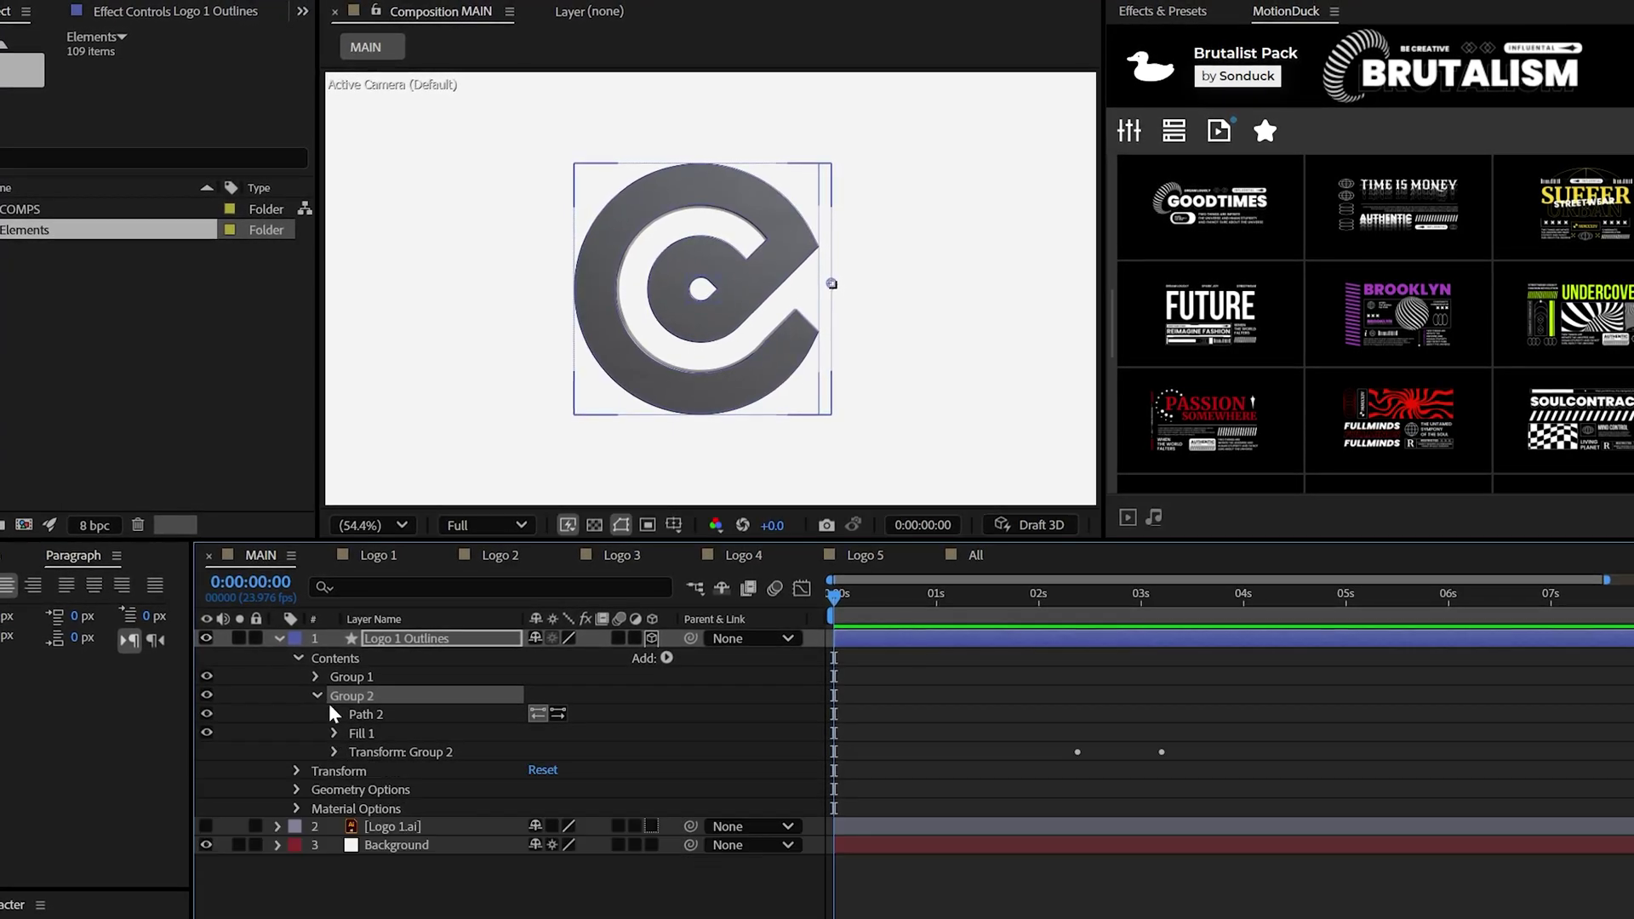
click(315, 696)
click(297, 714)
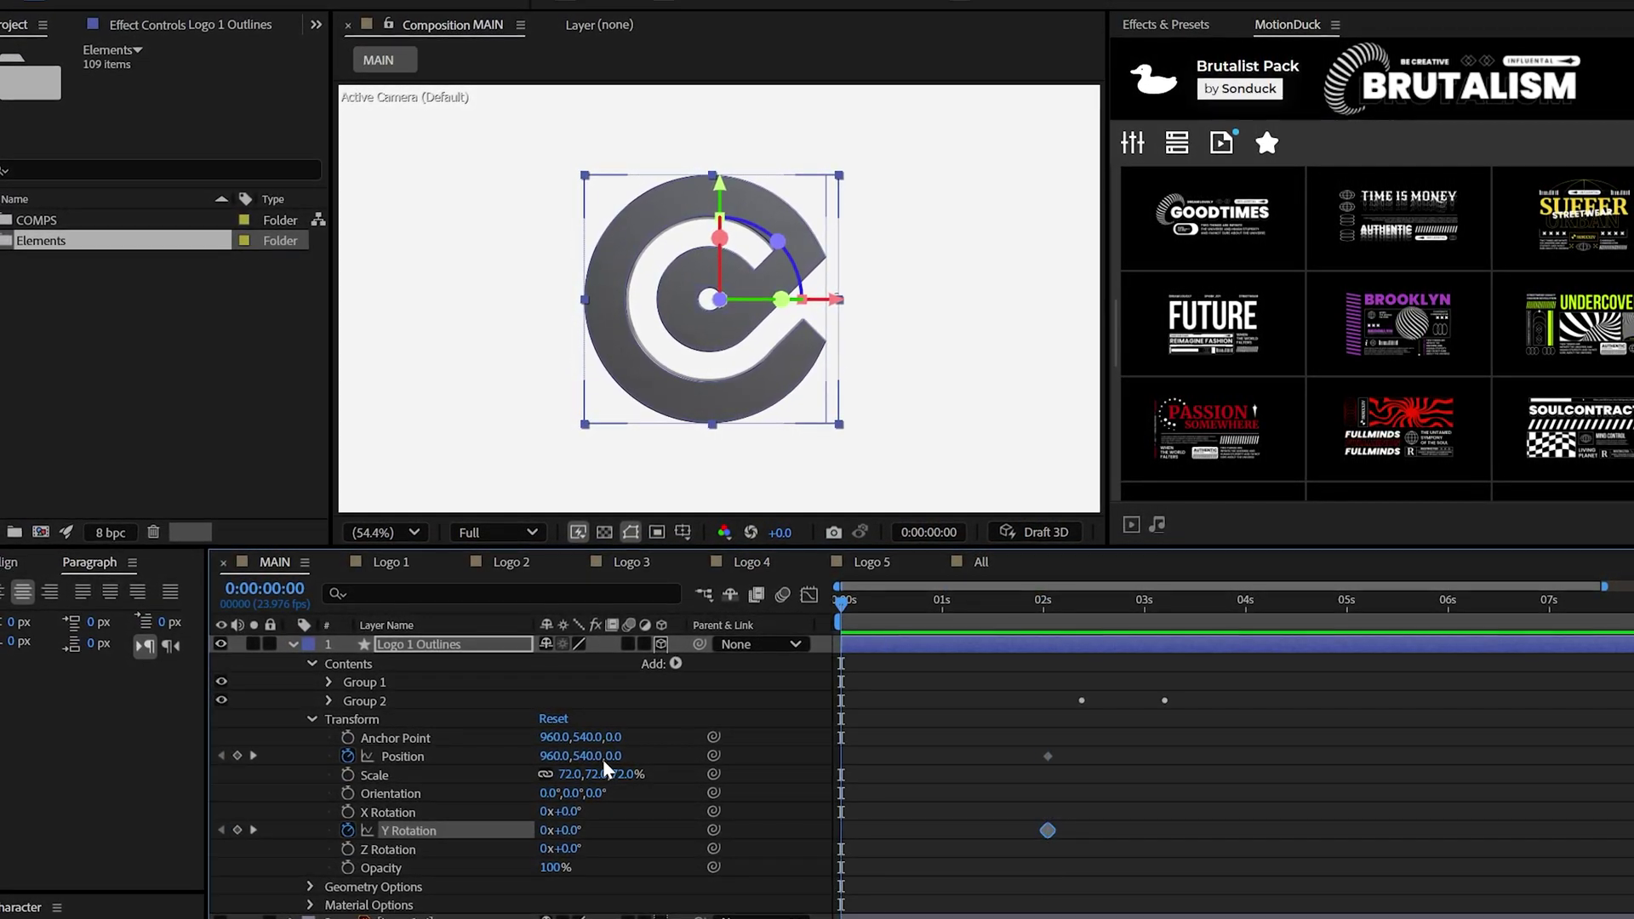
drag(631, 756, 426, 789)
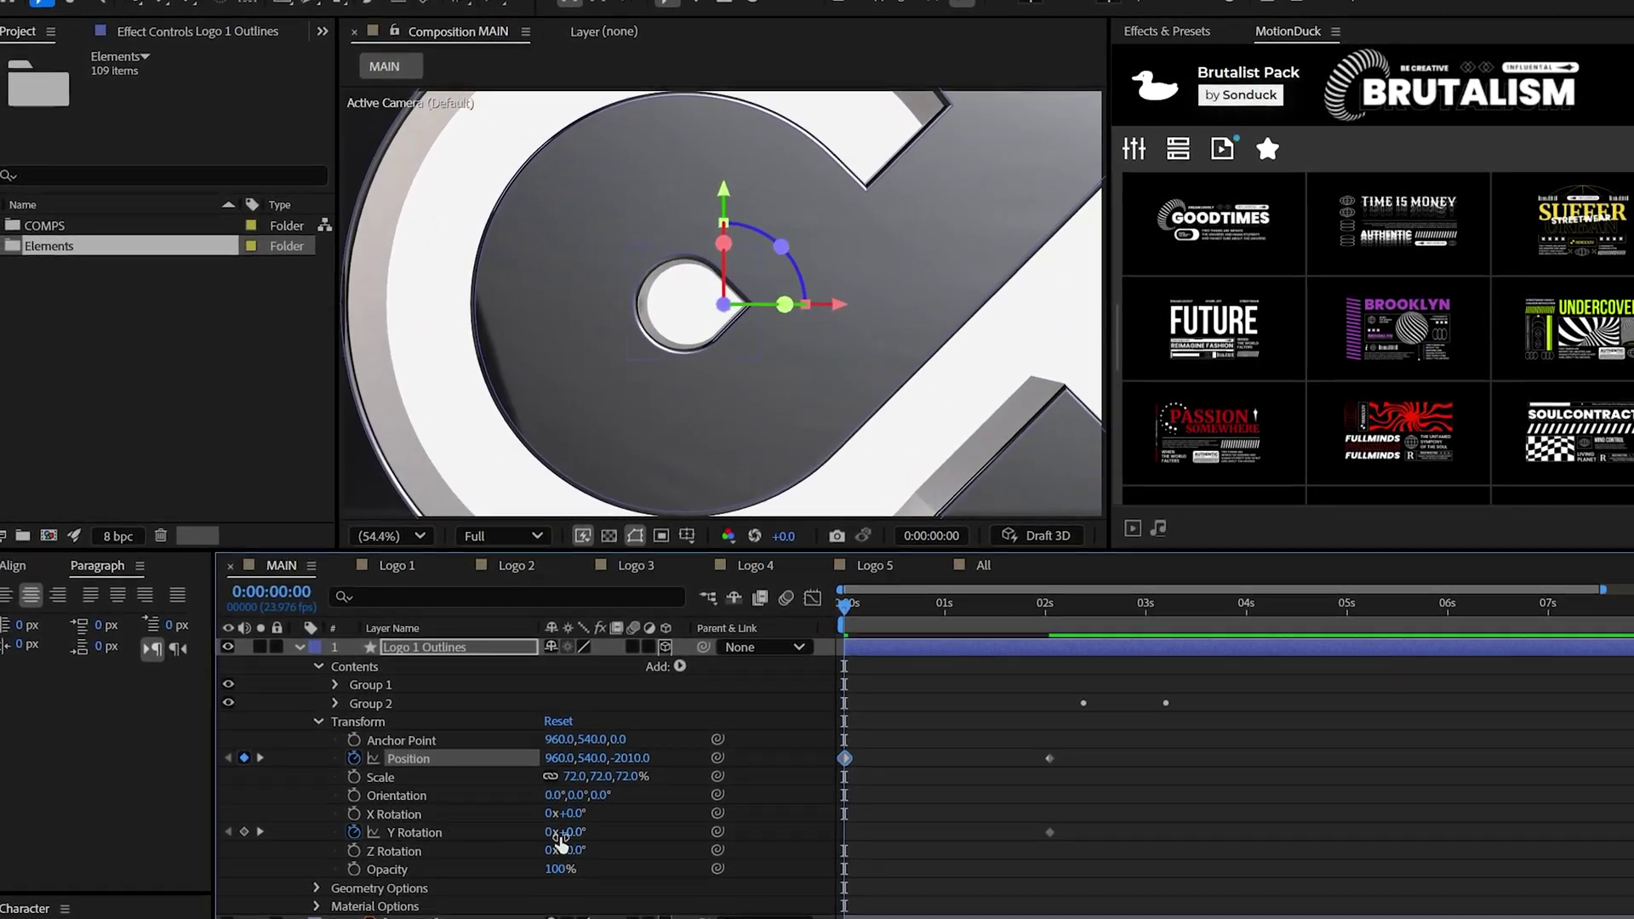
click(574, 796)
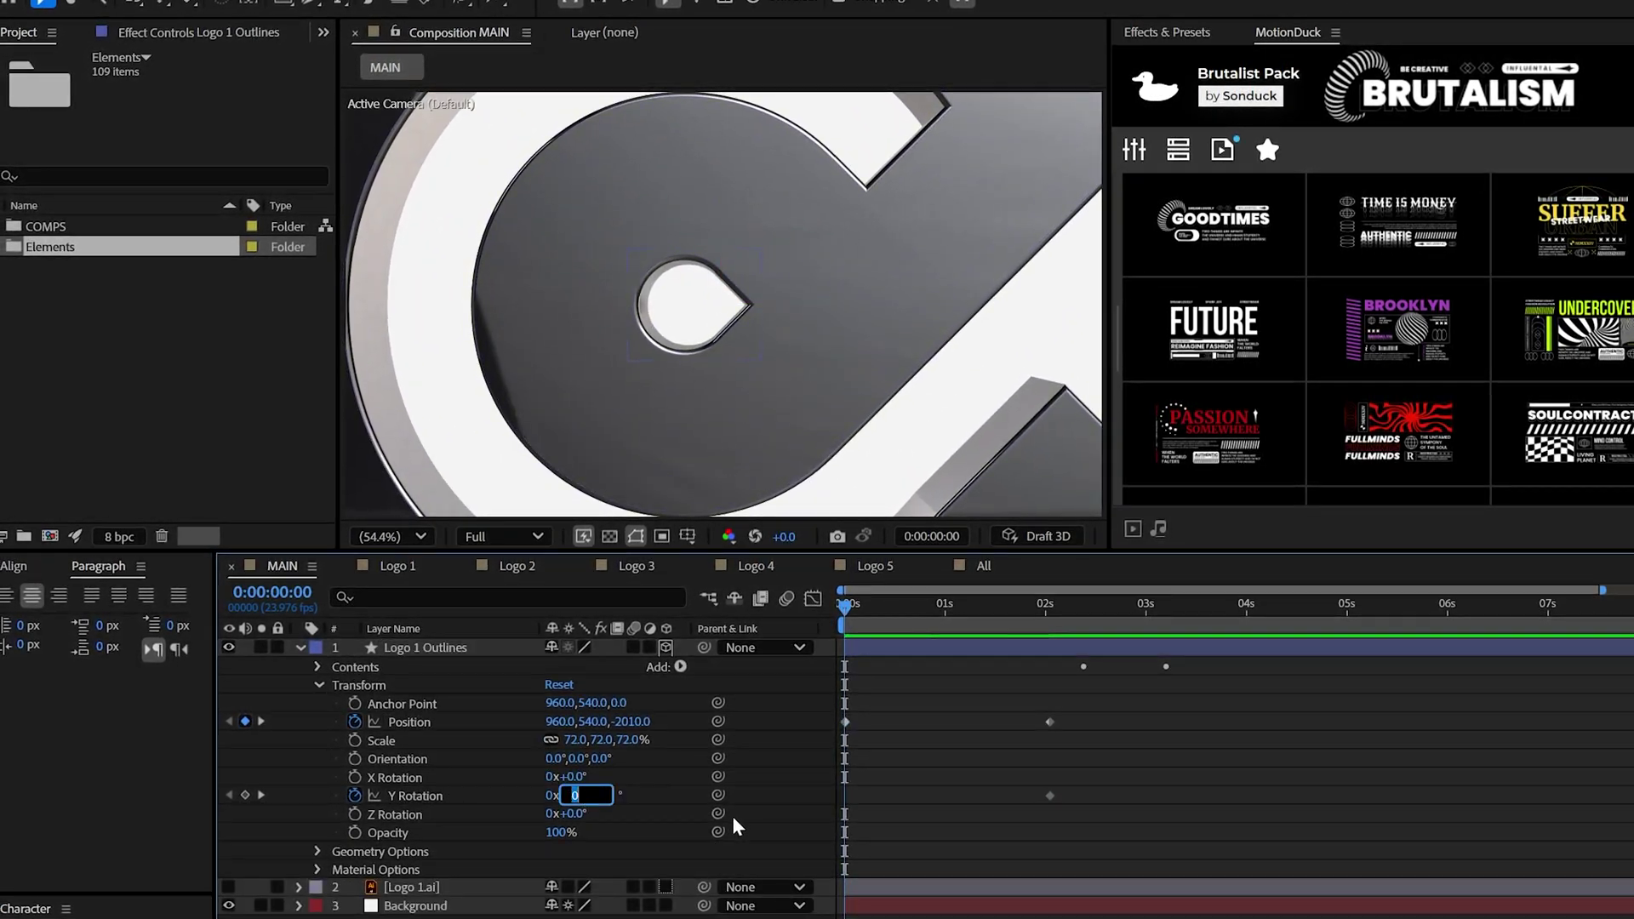
text(180)
key(Return)
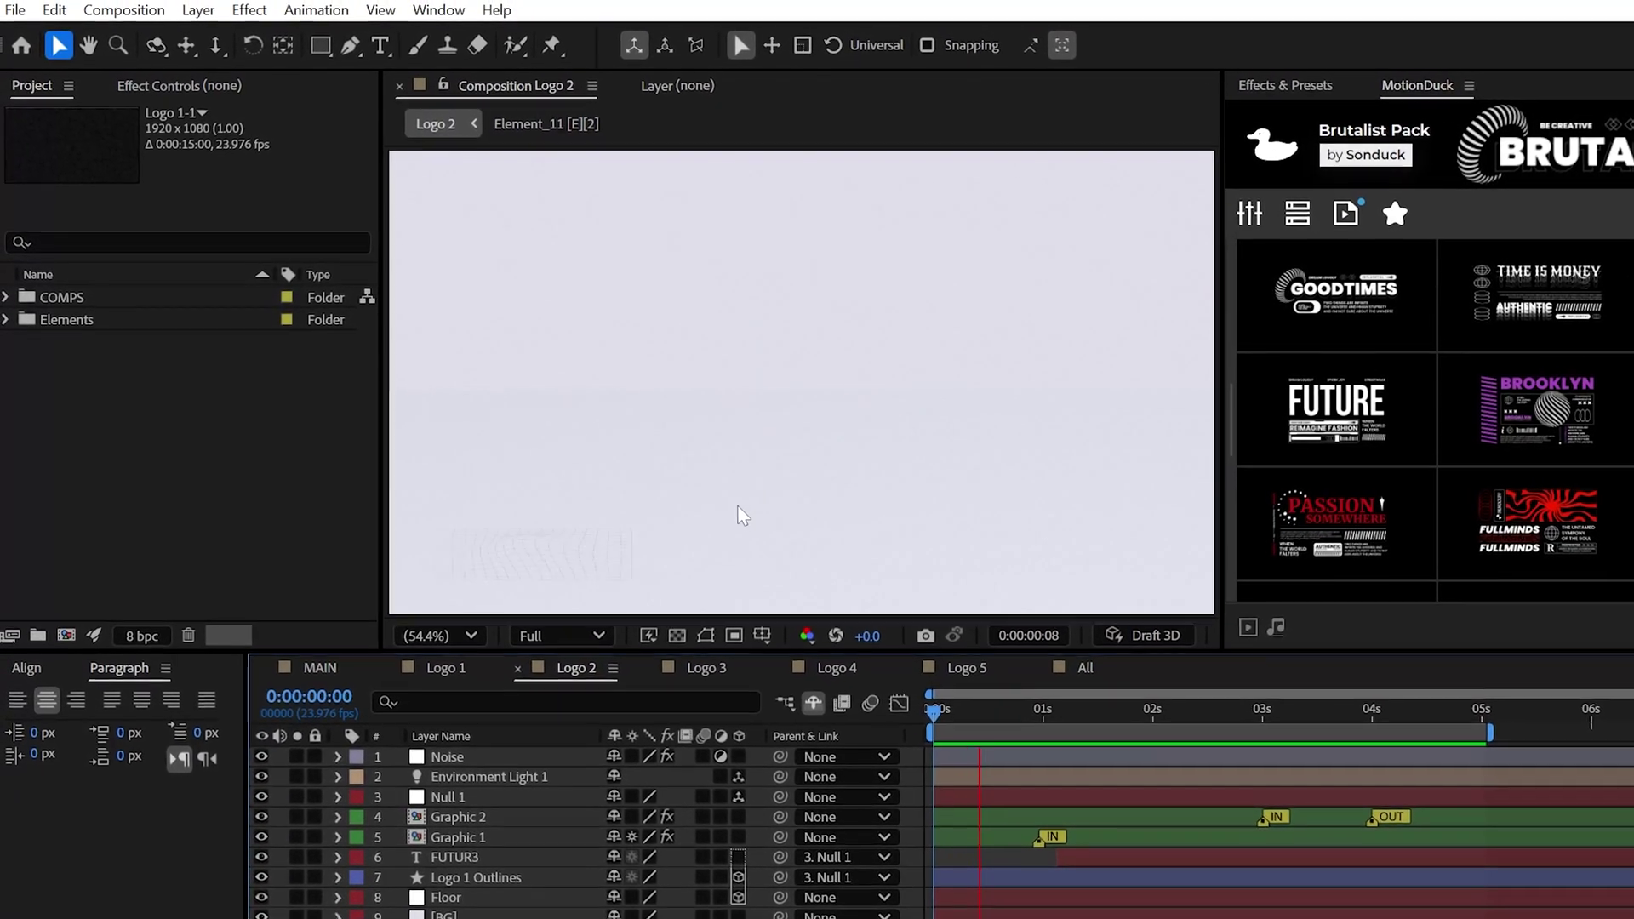
Switch to the MAIN composition
click(205, 14)
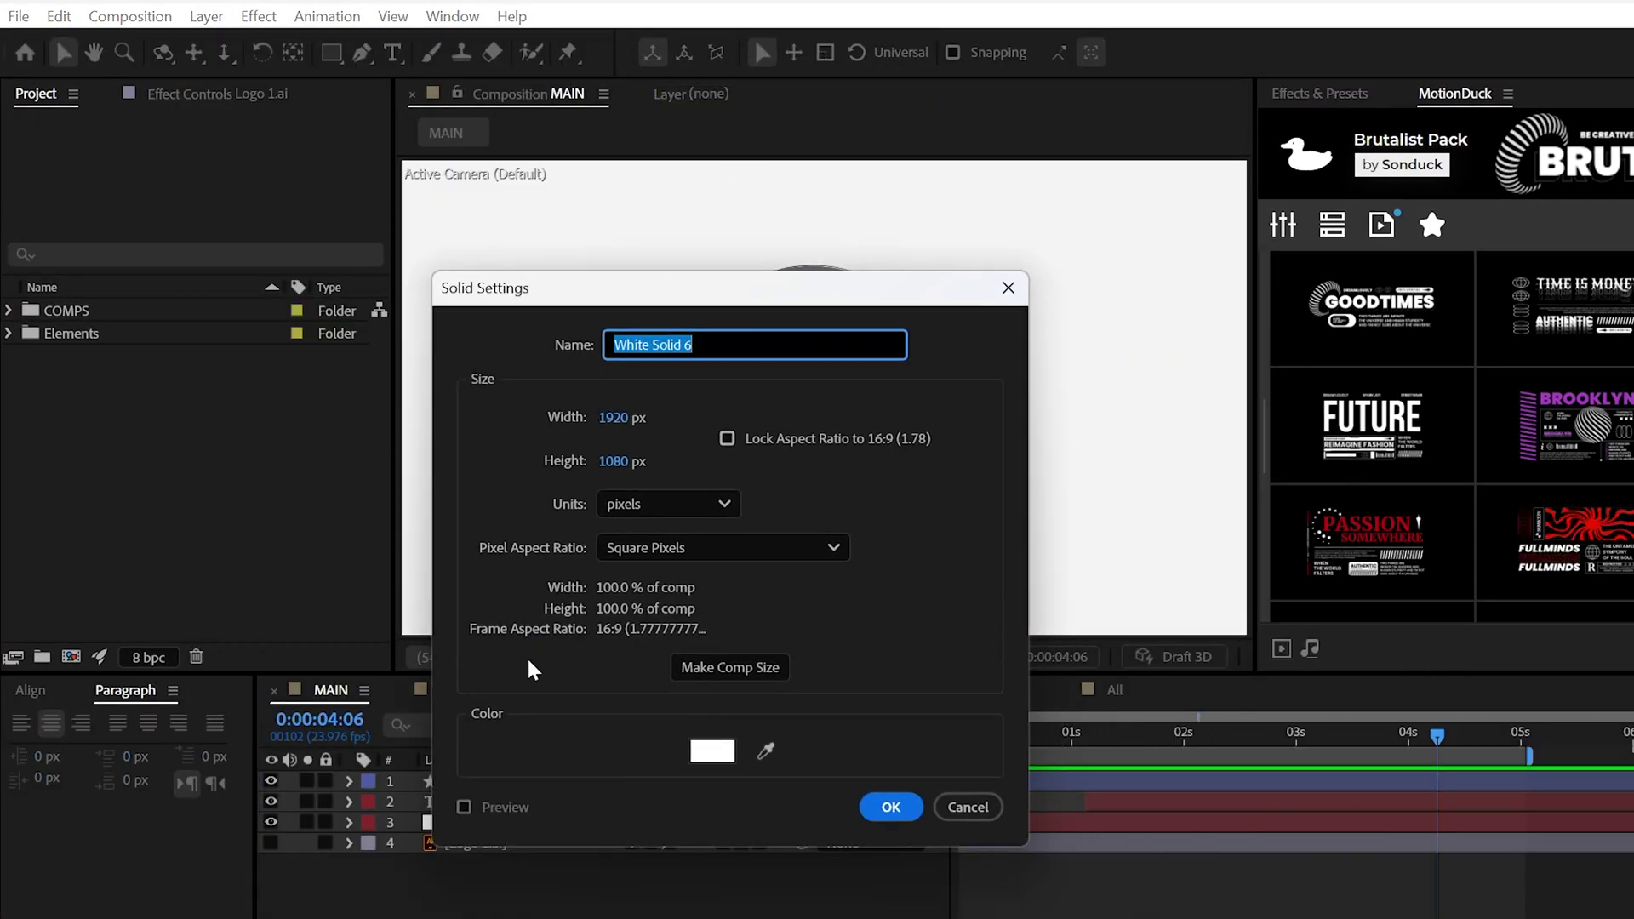
Create the white 1920×1080 solid and name it Floor
click(722, 757)
key(Return)
click(887, 814)
key(Return)
text(Floor)
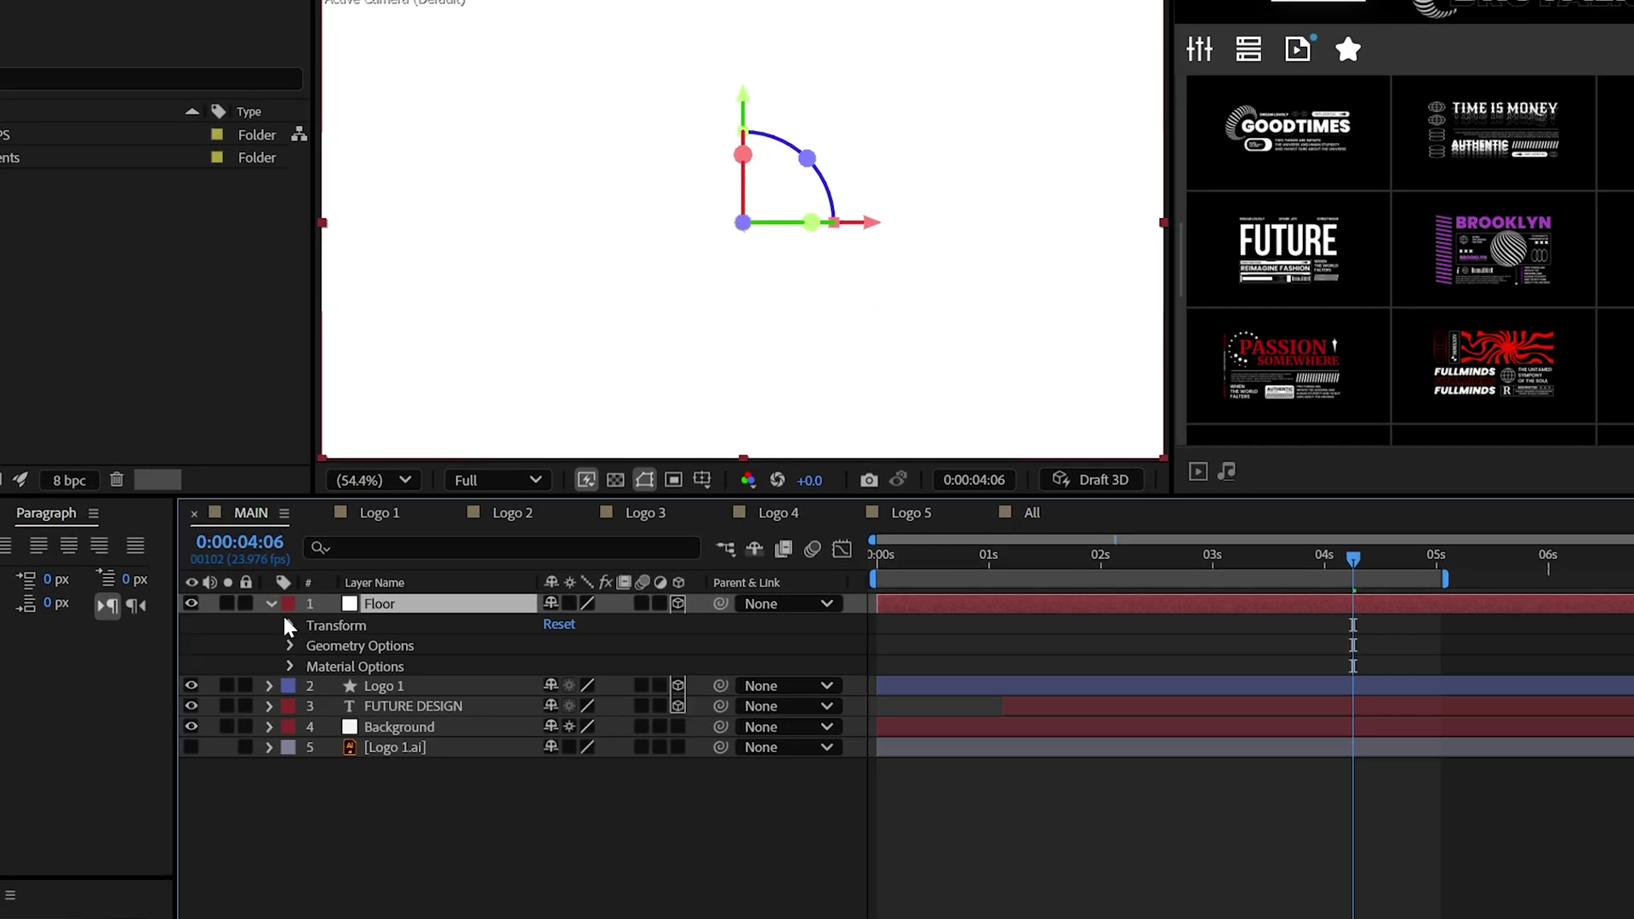
Lay the Floor flat at 90° X rotation, lower it to Y 852 and scale to 640%
click(289, 626)
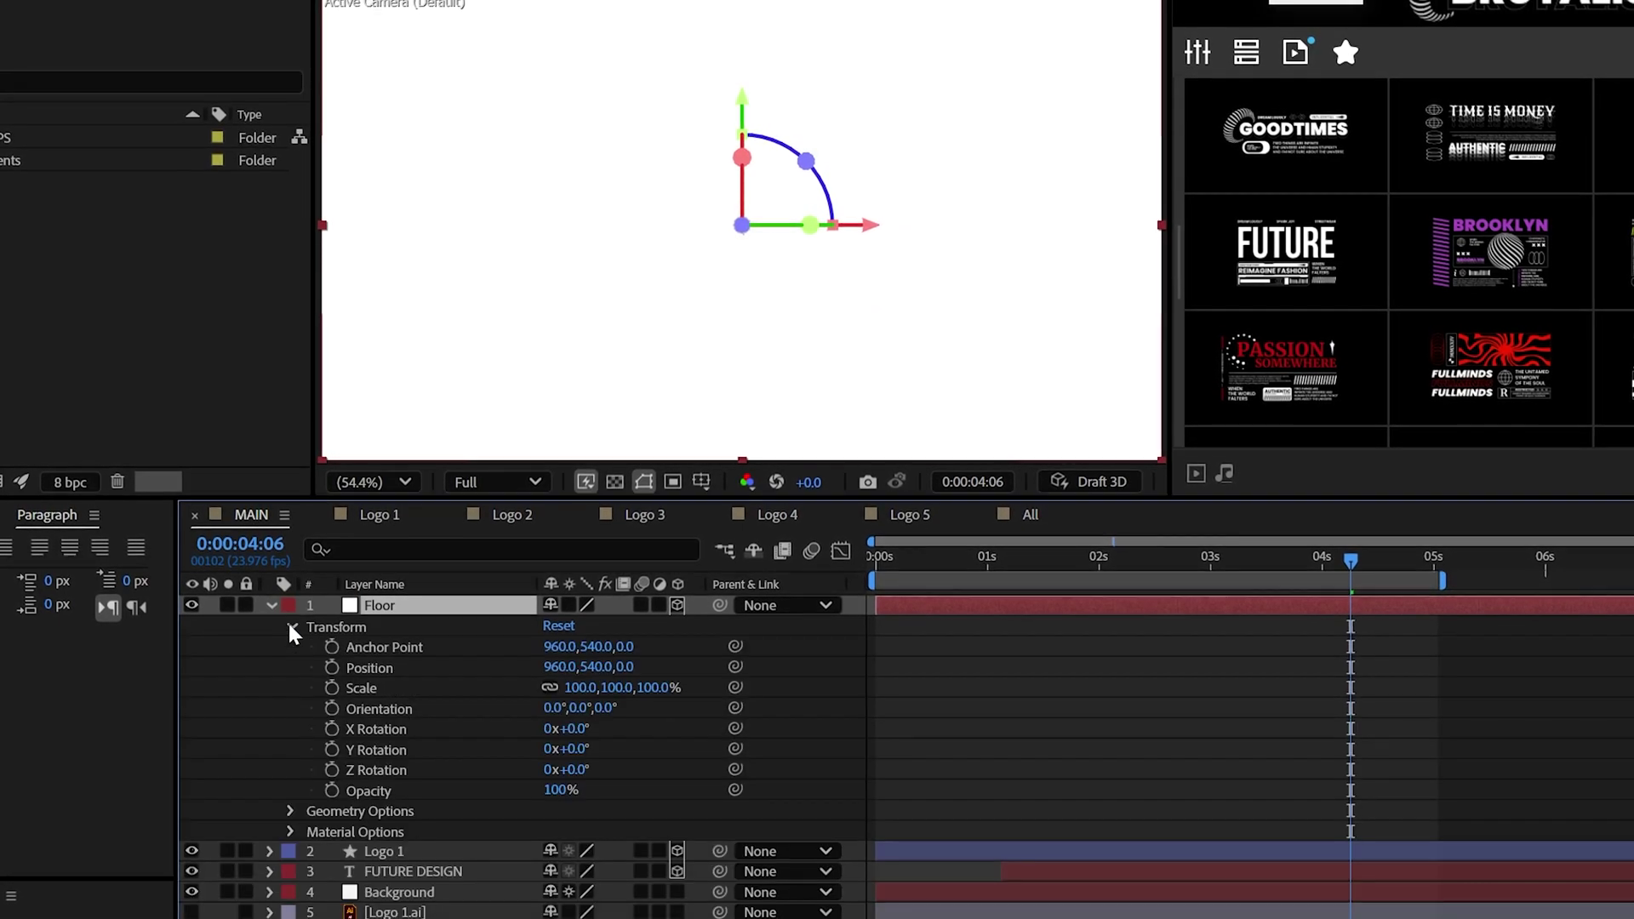
text(90)
key(Return)
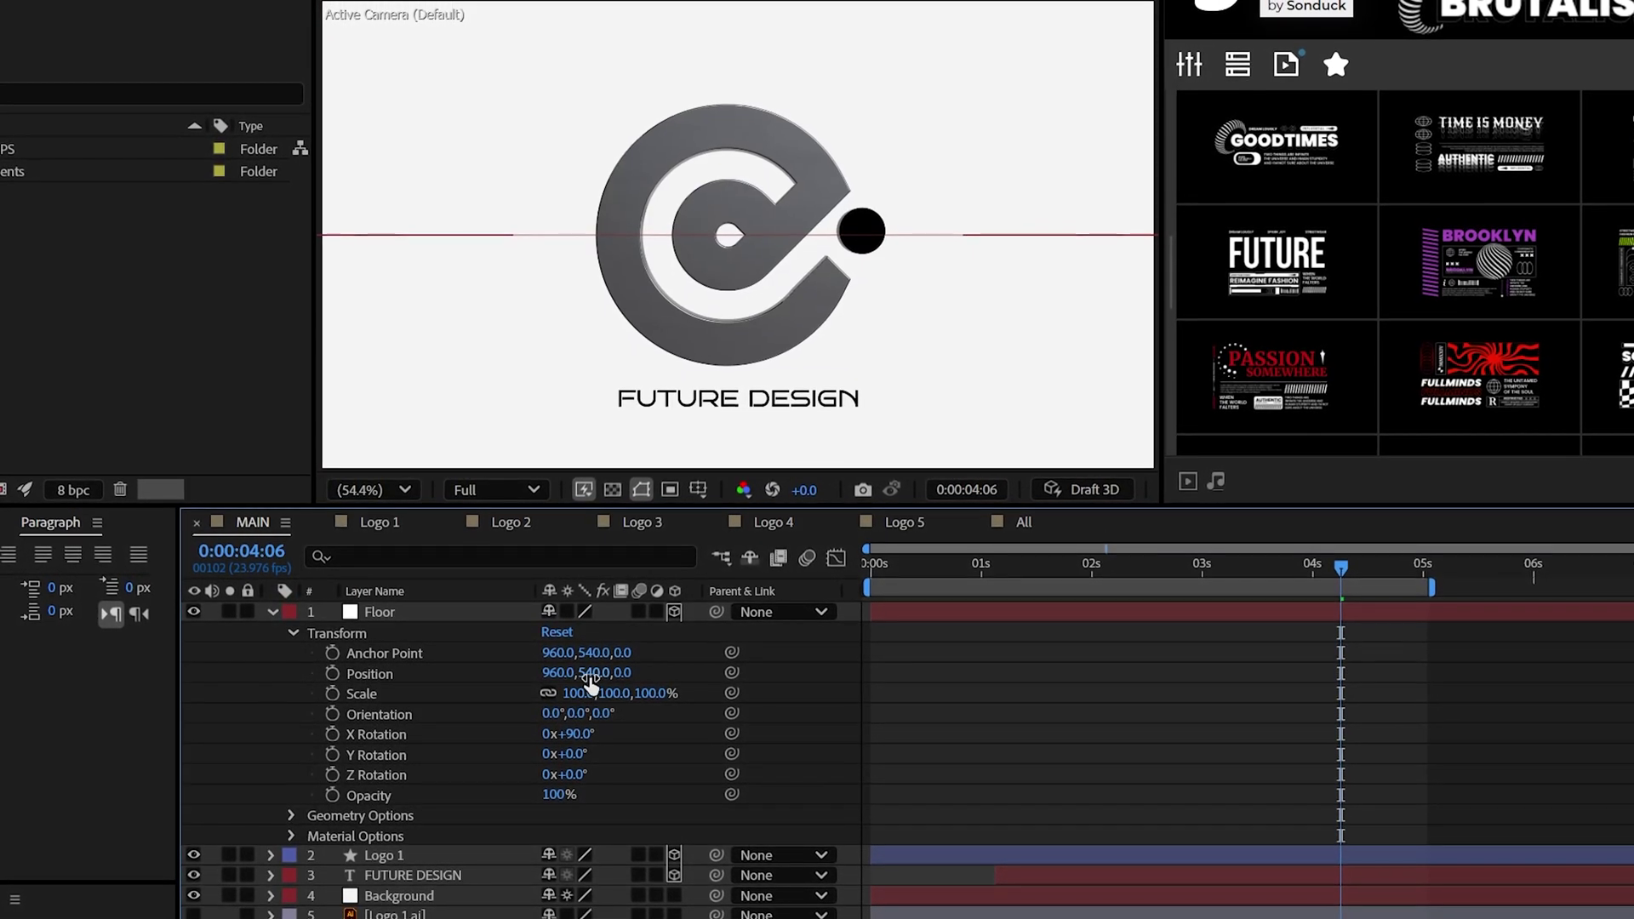
drag(590, 679, 929, 705)
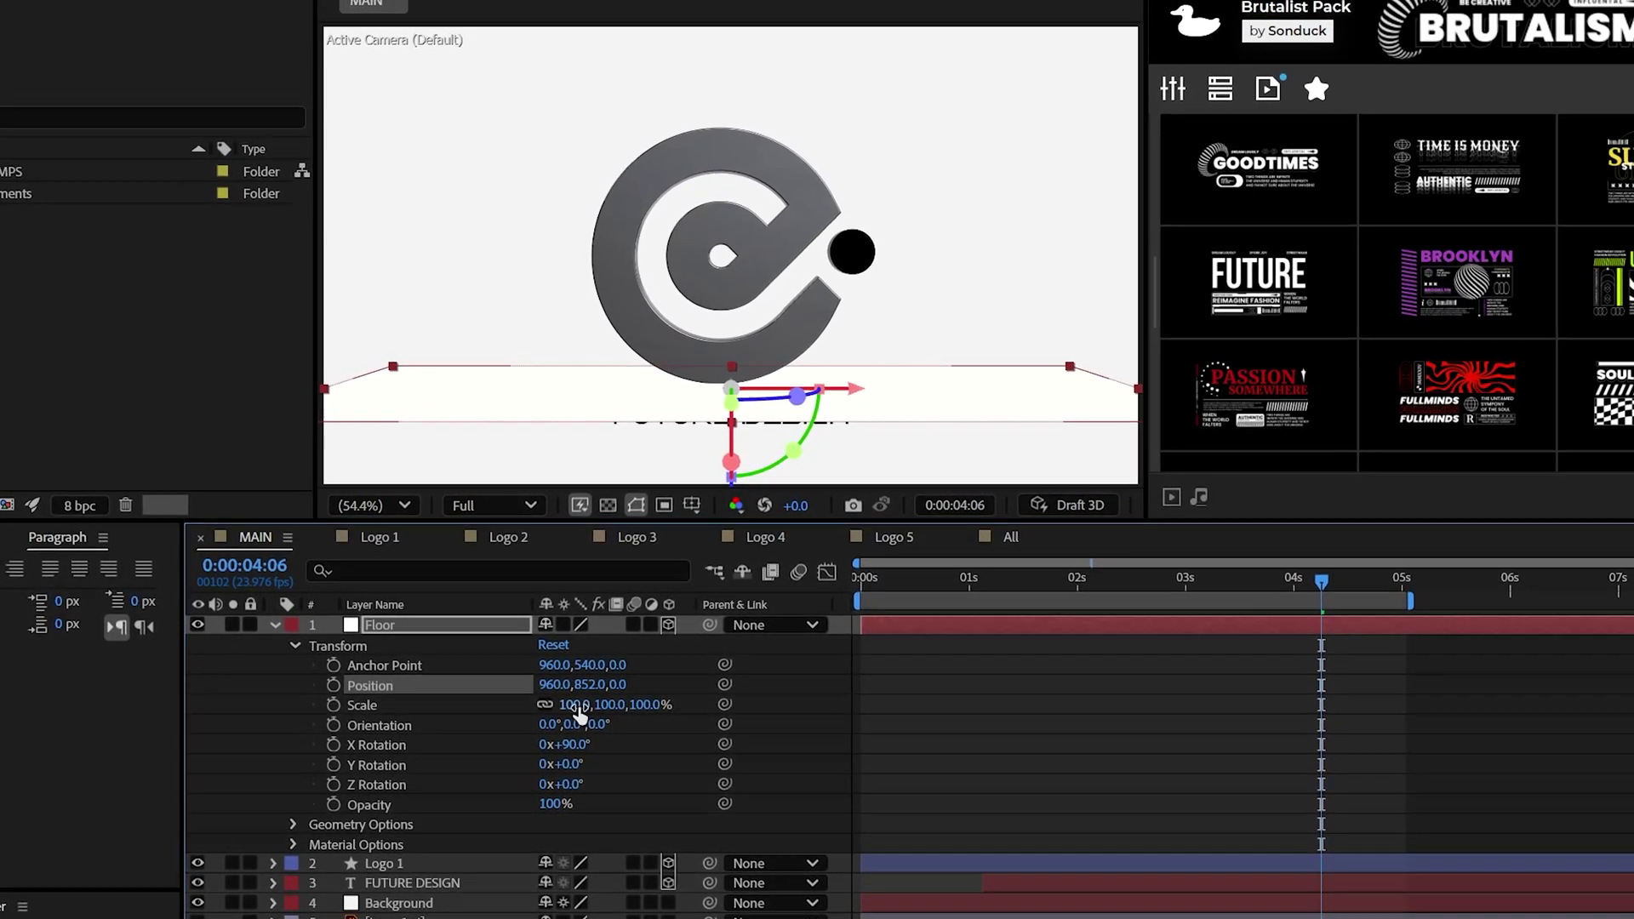
drag(951, 705, 1192, 705)
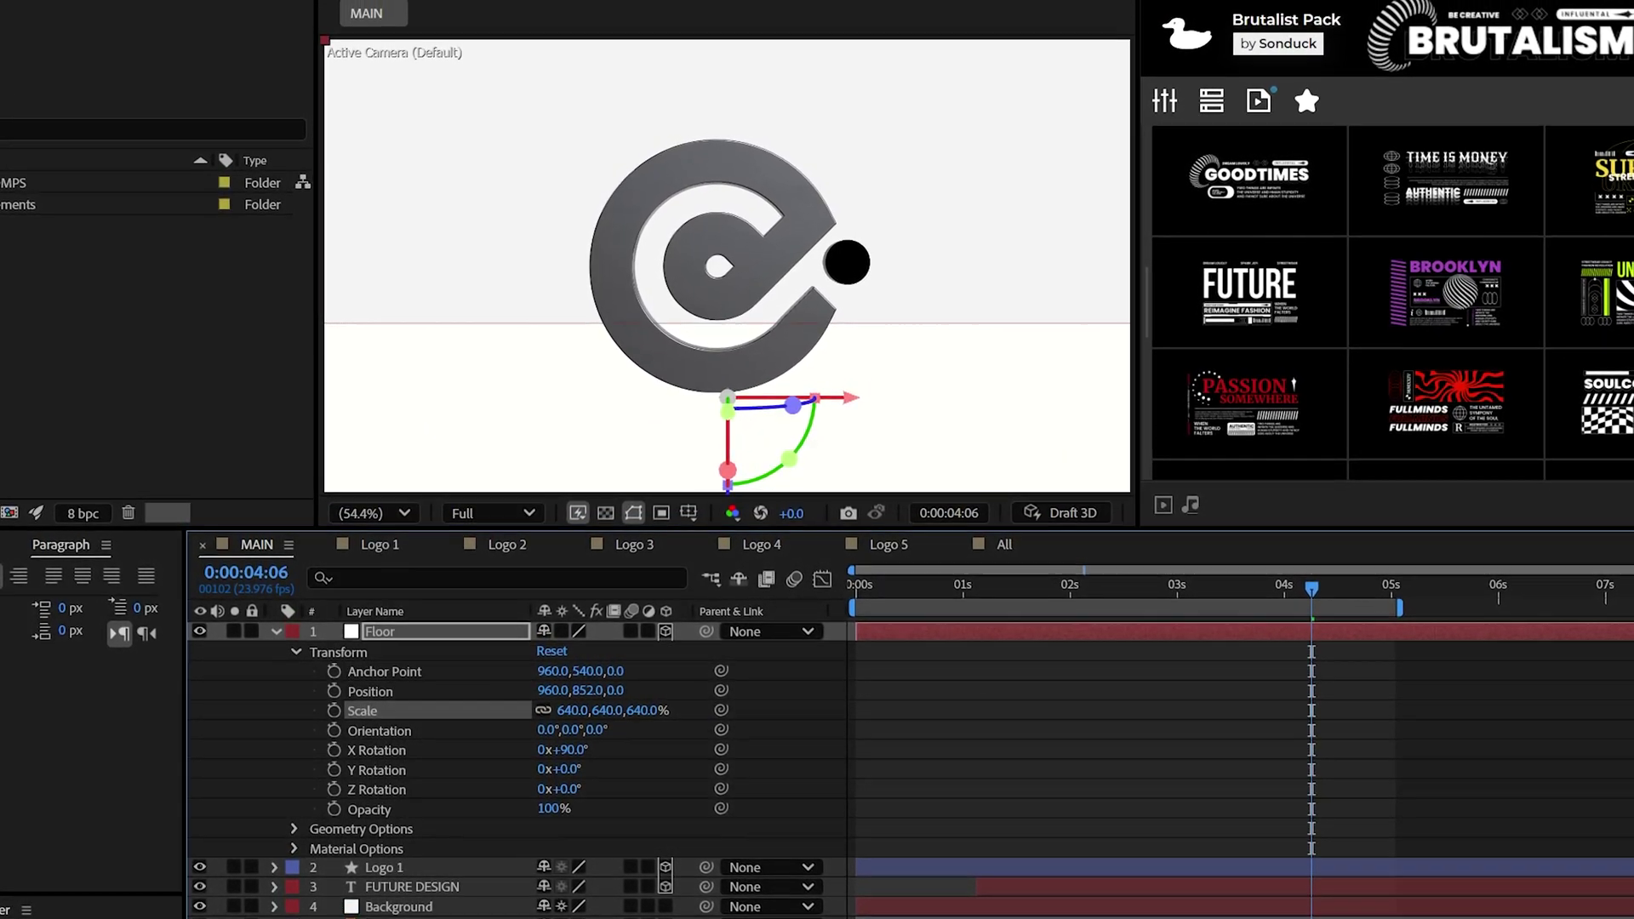
click(276, 636)
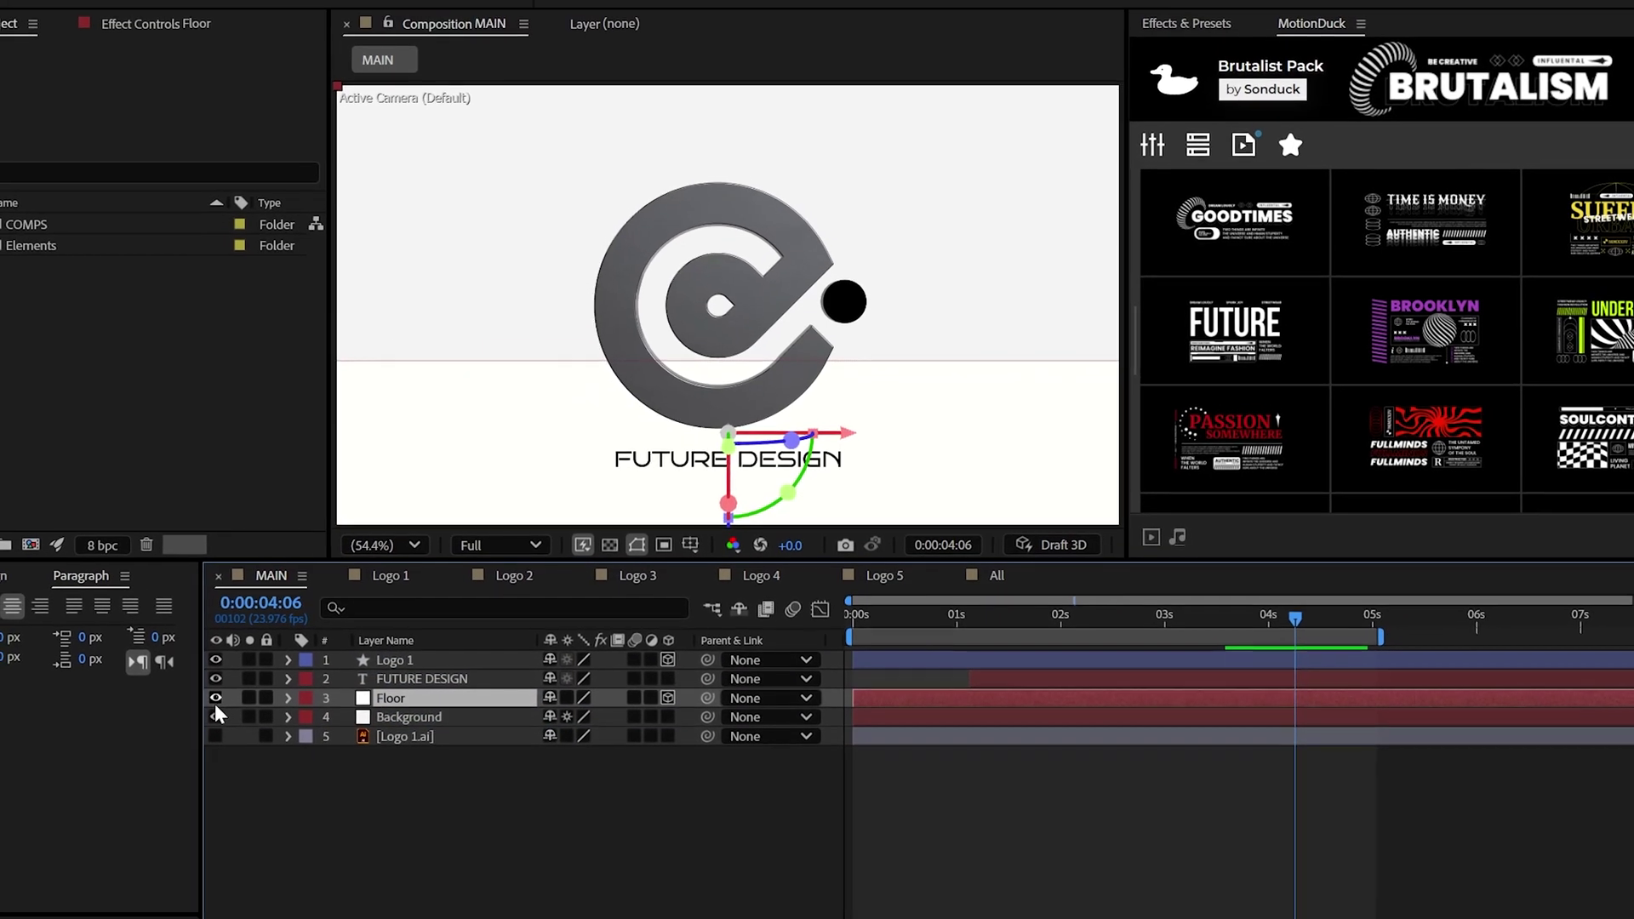
Add an Environment light that casts shadows
click(357, 792)
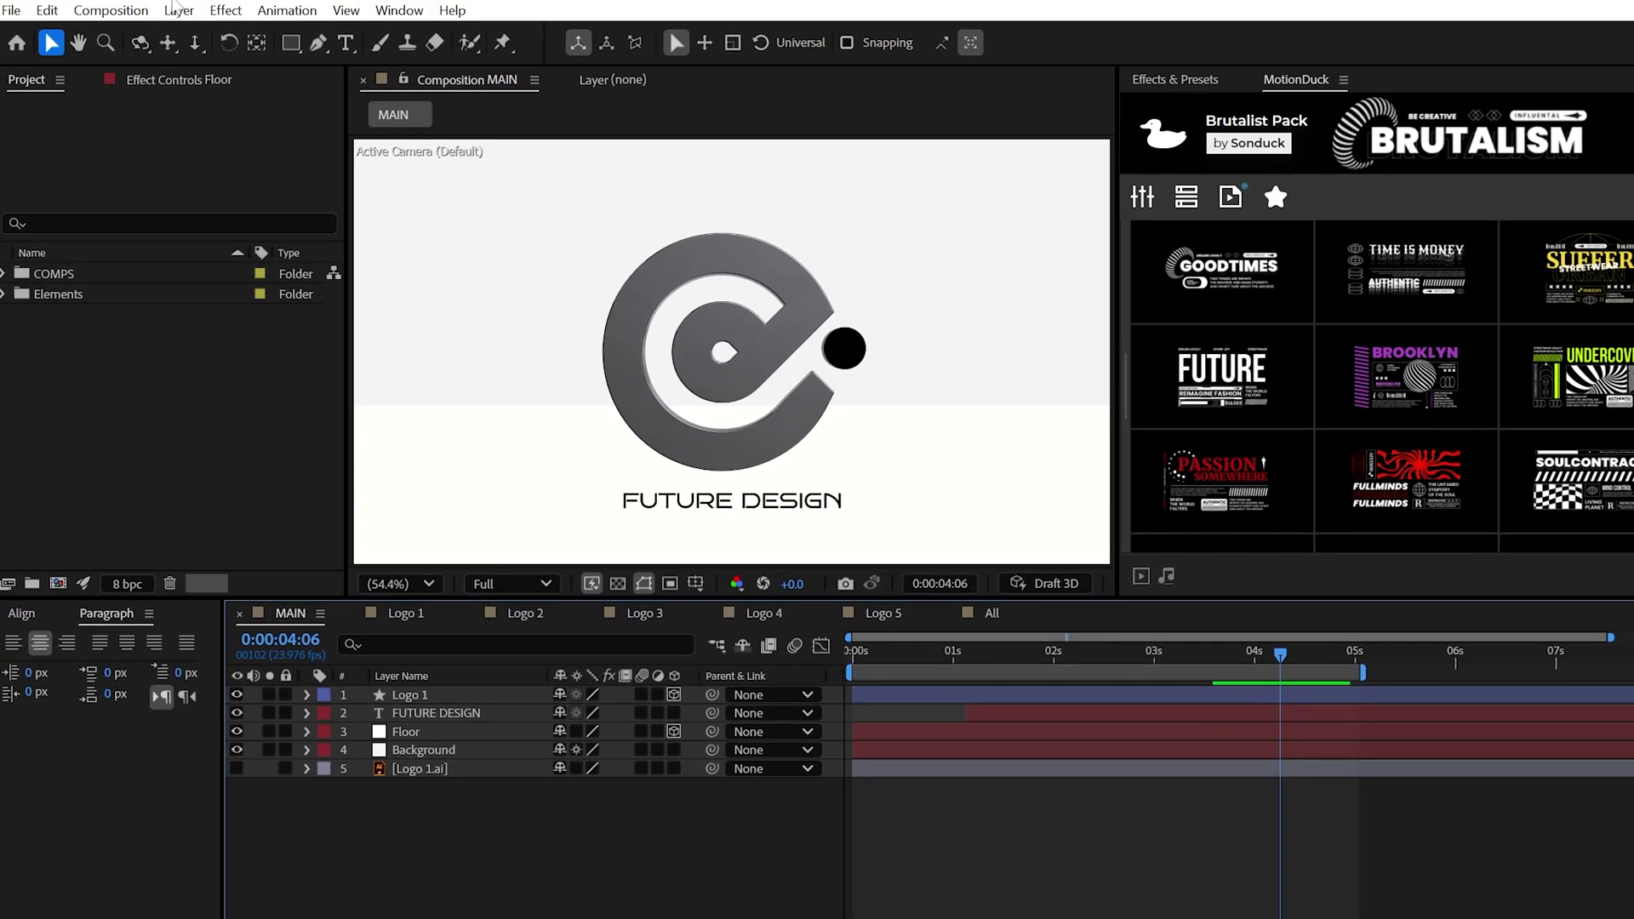
click(178, 11)
mouse_move(202, 40)
click(591, 99)
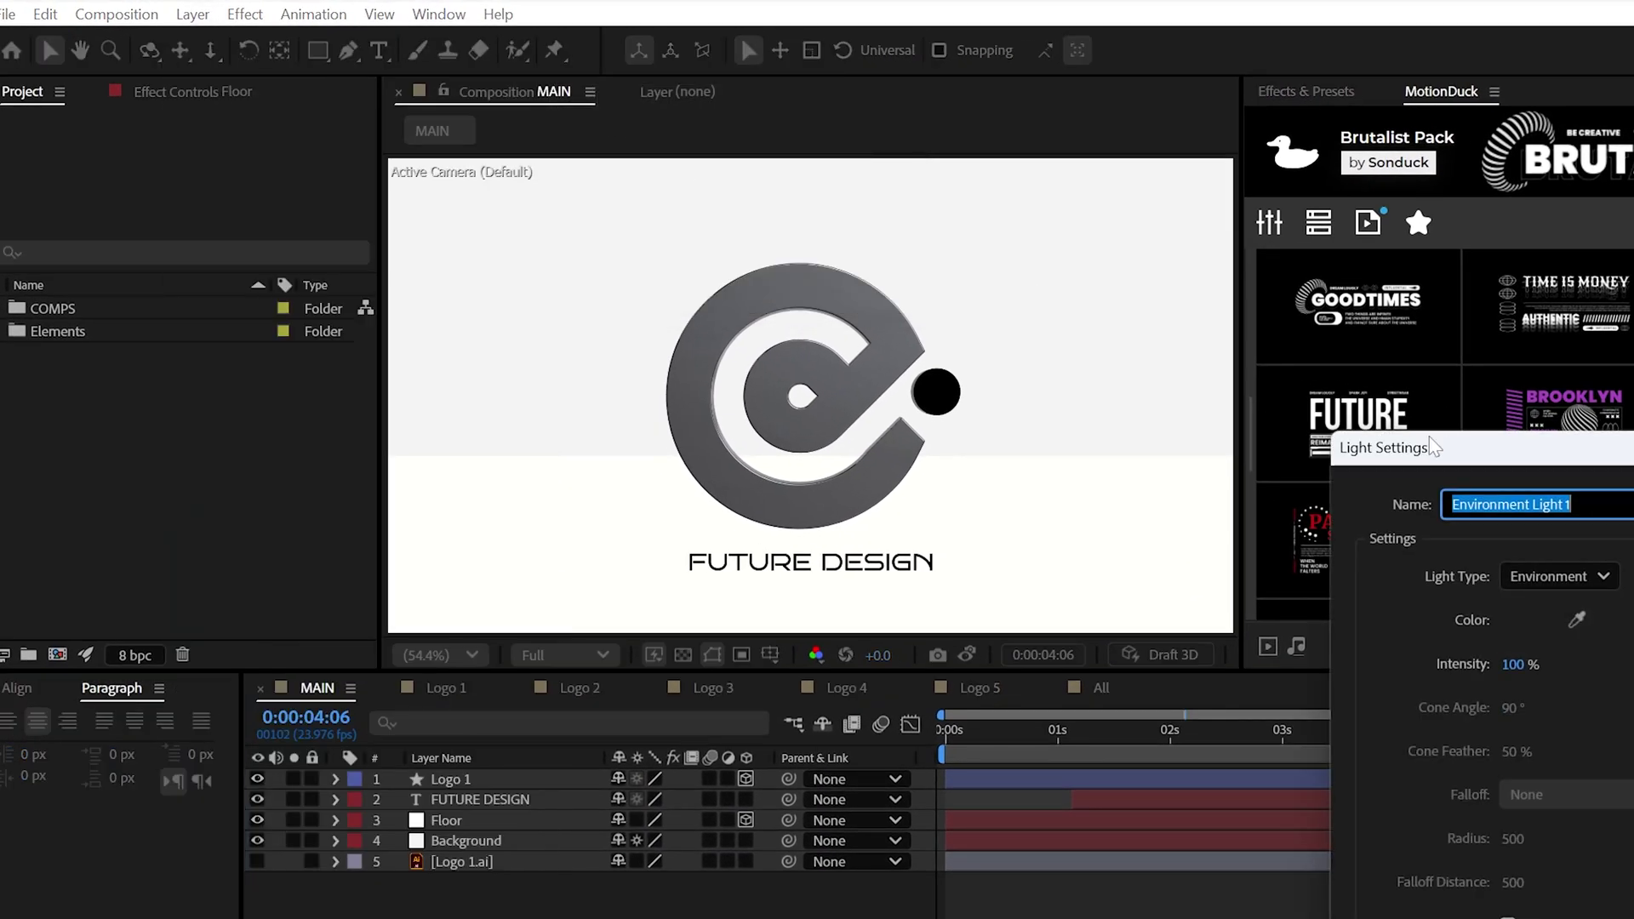
drag(1404, 439, 396, 268)
click(553, 558)
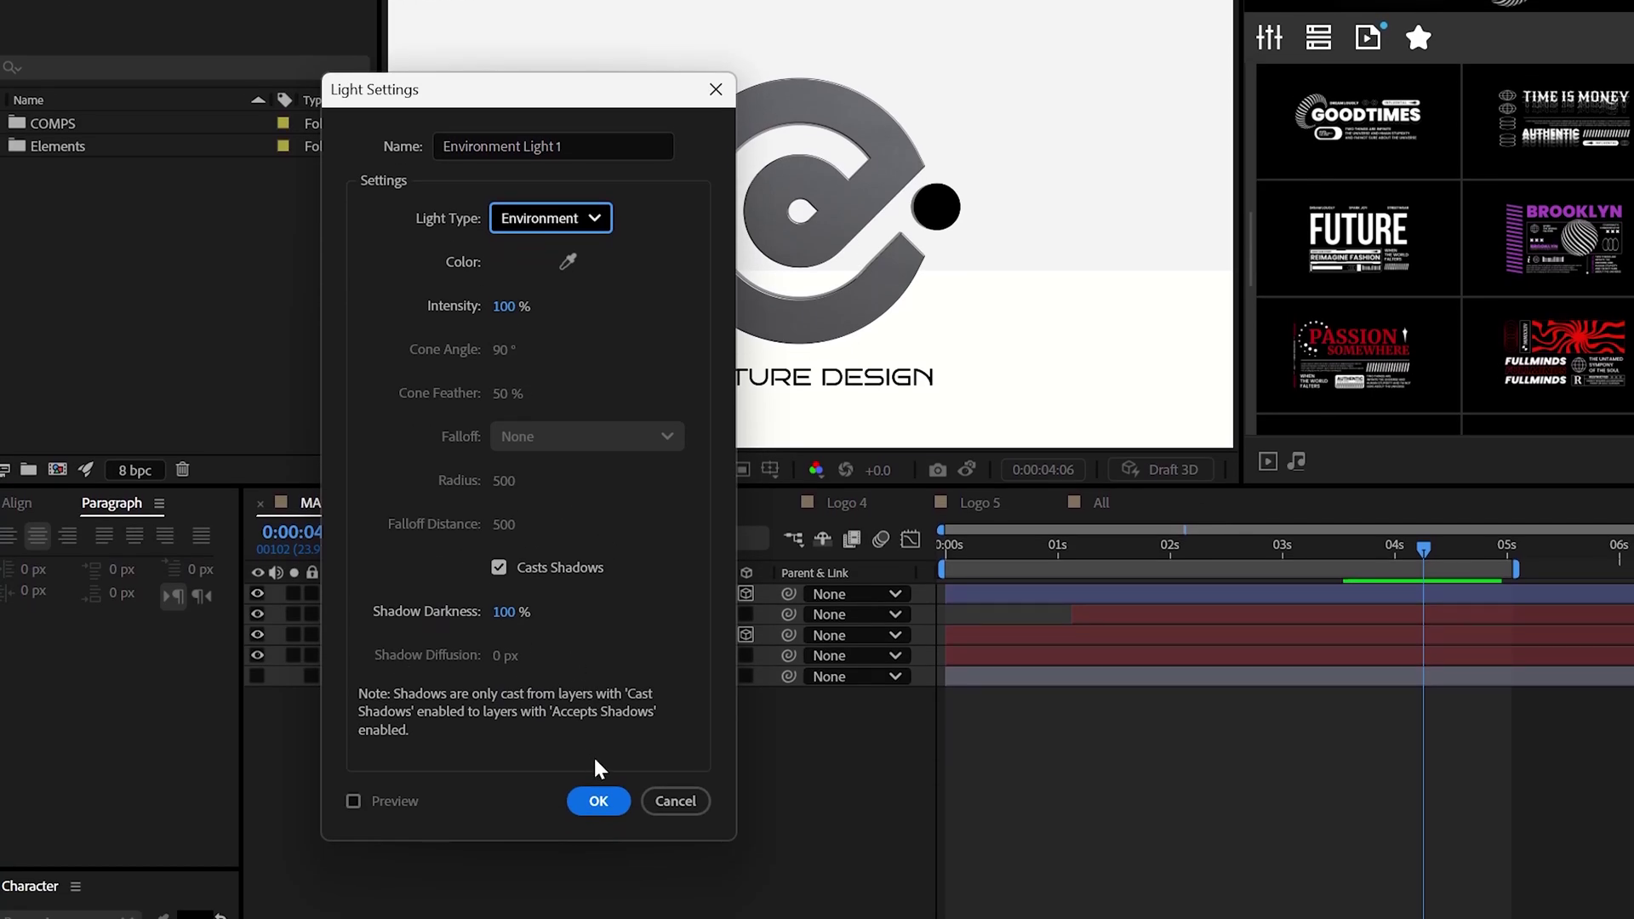
click(596, 918)
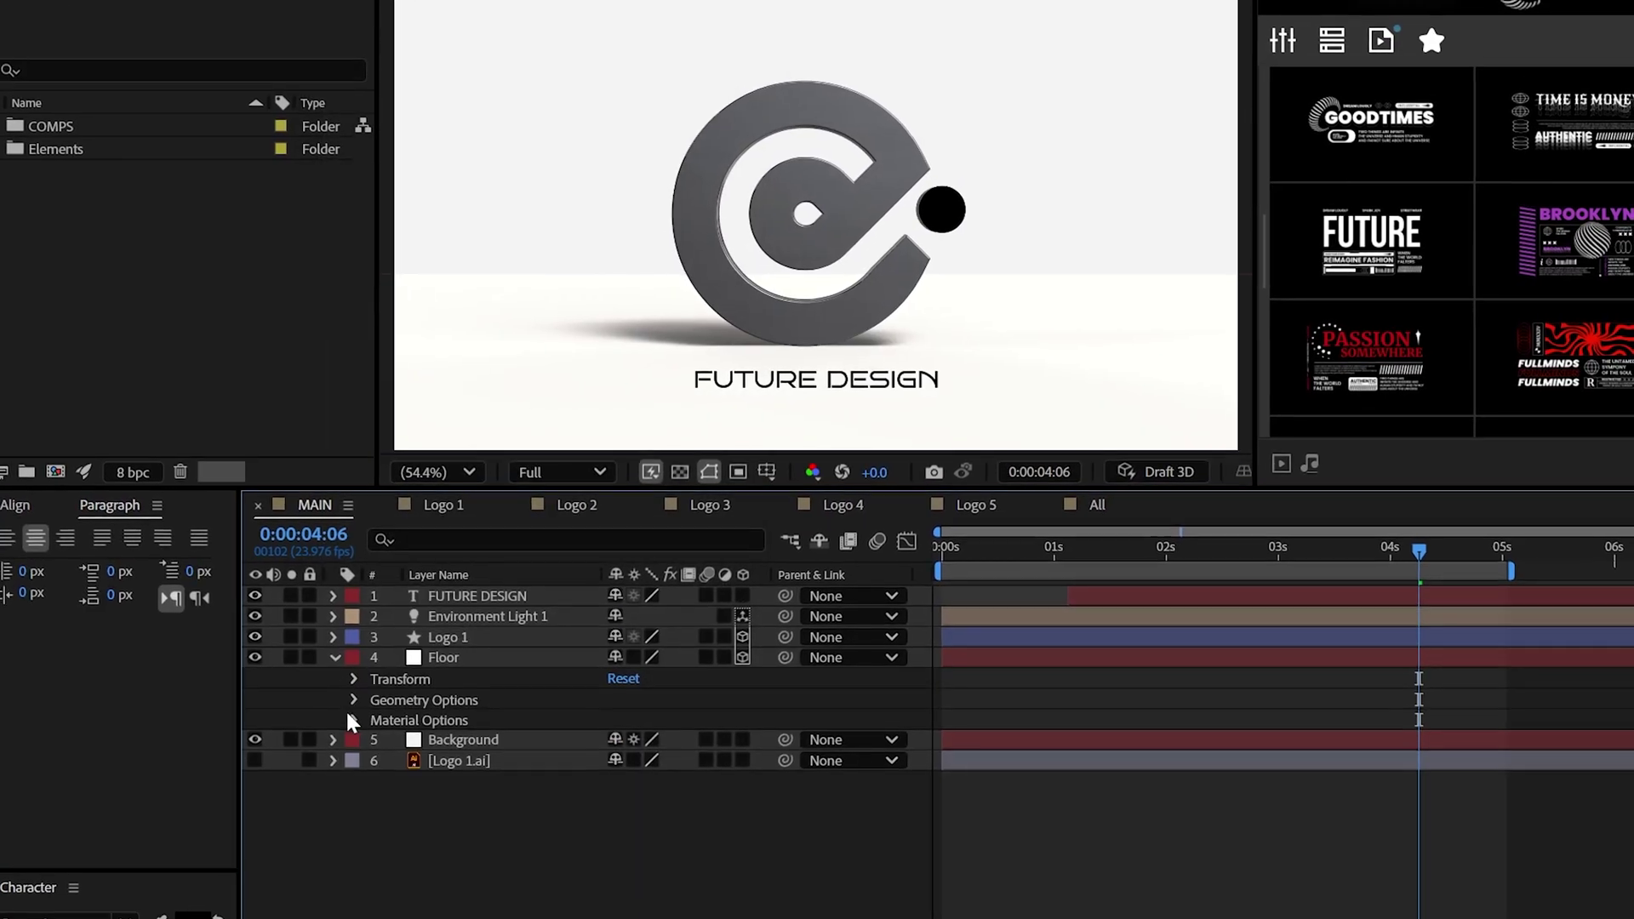
Turn on Accepts Shadows for Floor and Casts Shadows for Logo 1
click(352, 720)
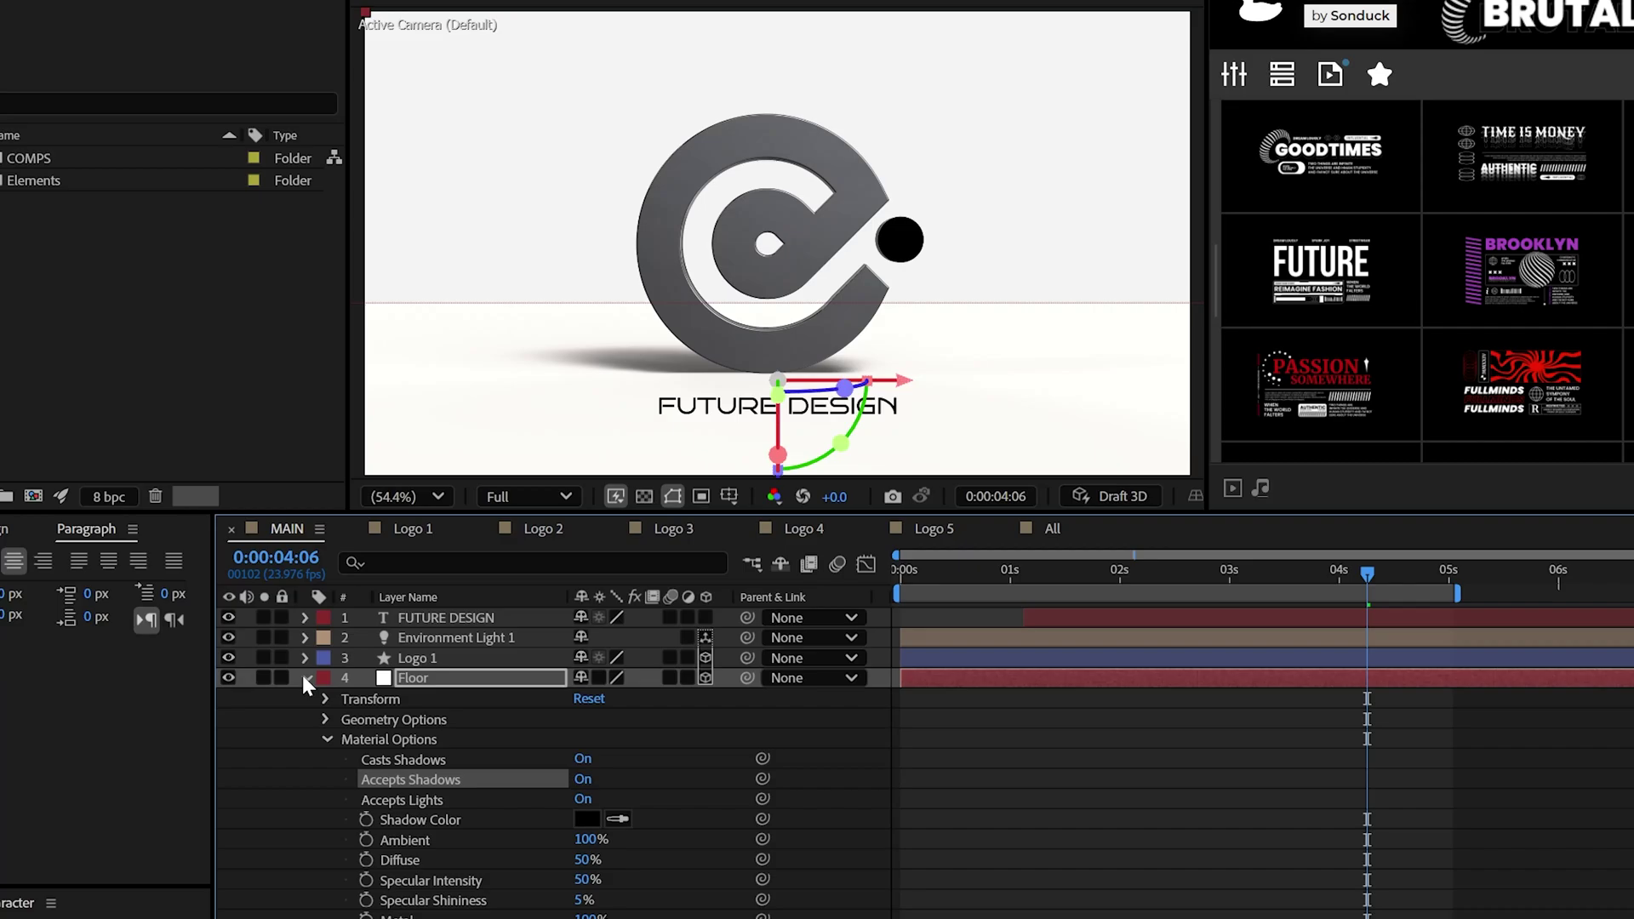
click(317, 671)
click(314, 651)
click(315, 745)
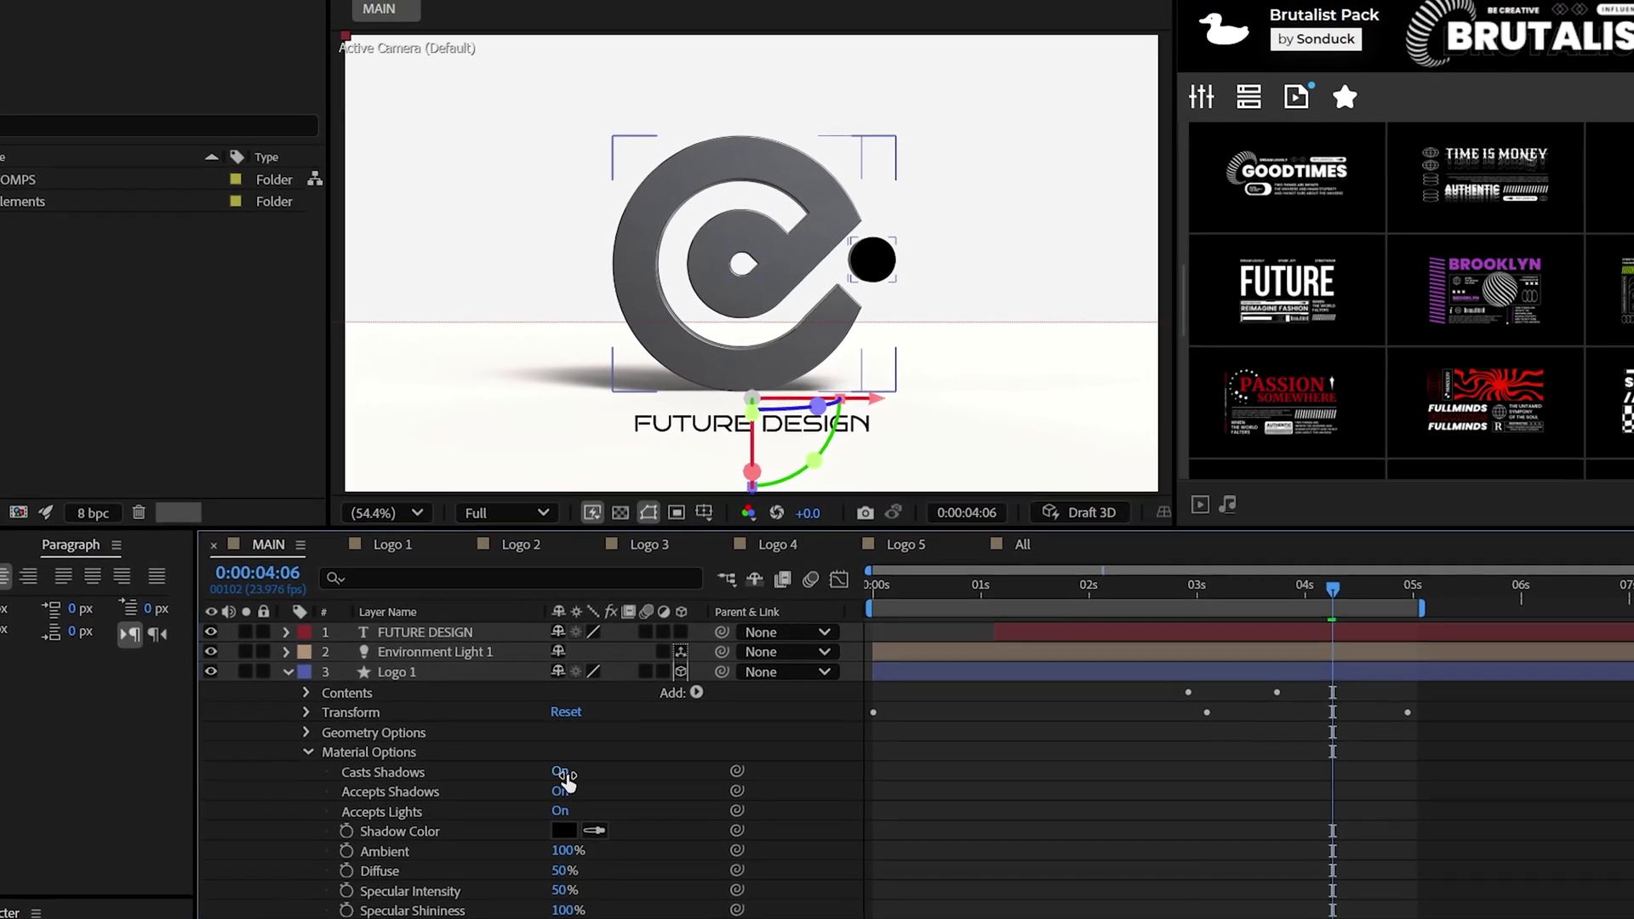
click(315, 746)
click(276, 678)
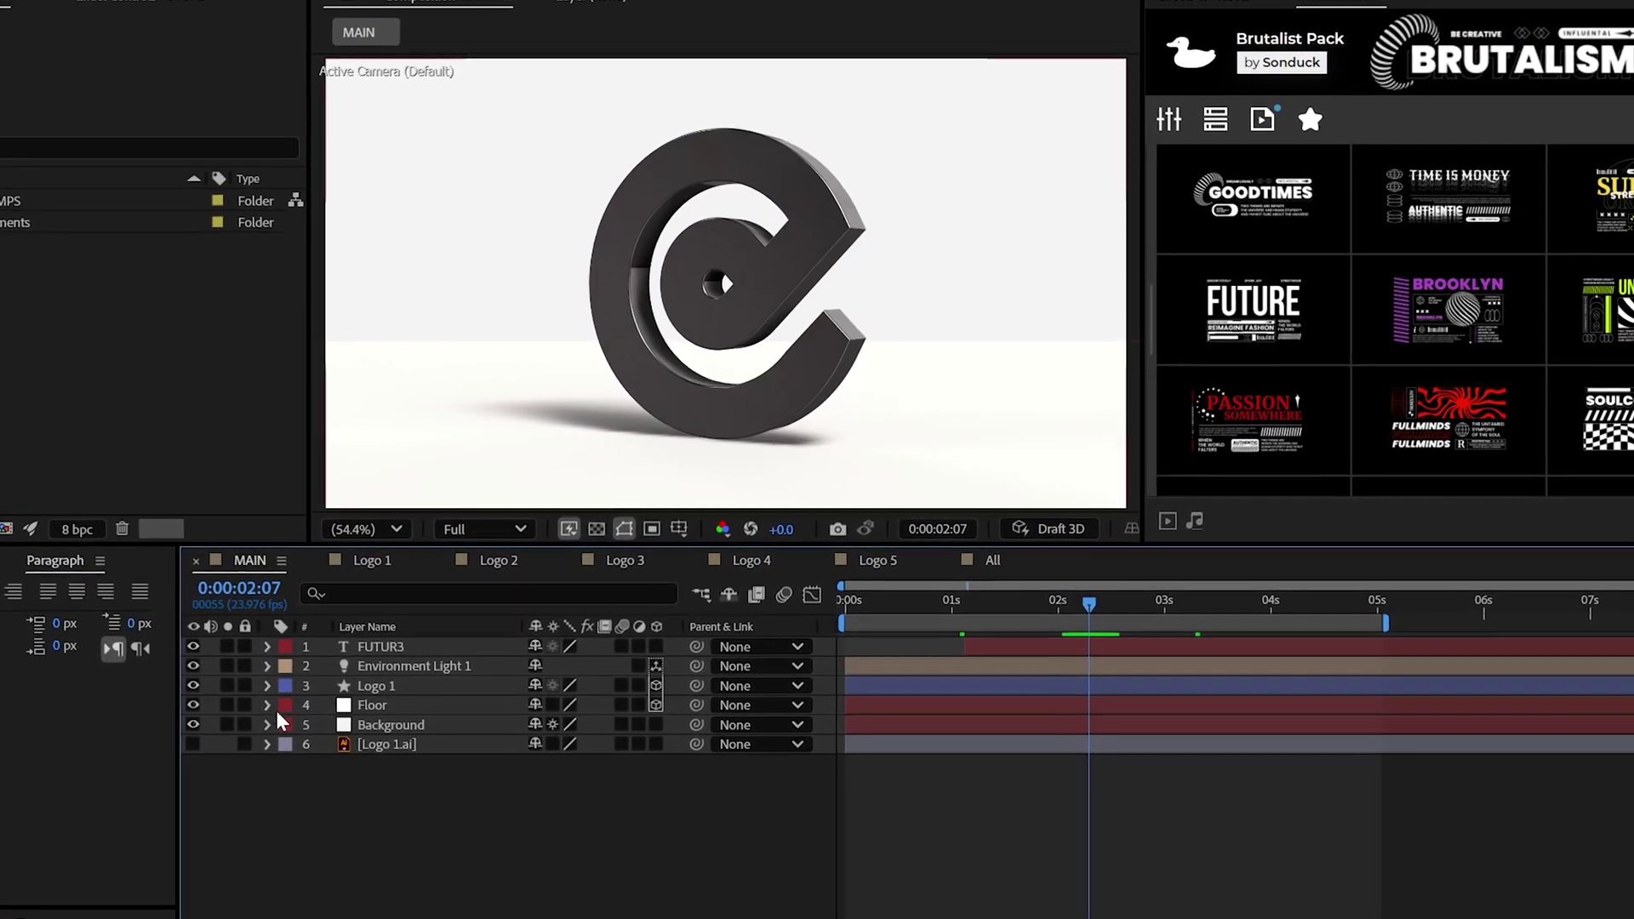
Add an empty Group 3 to Logo 1's contents and move Group 1 and Group 2 into it
click(268, 687)
click(662, 697)
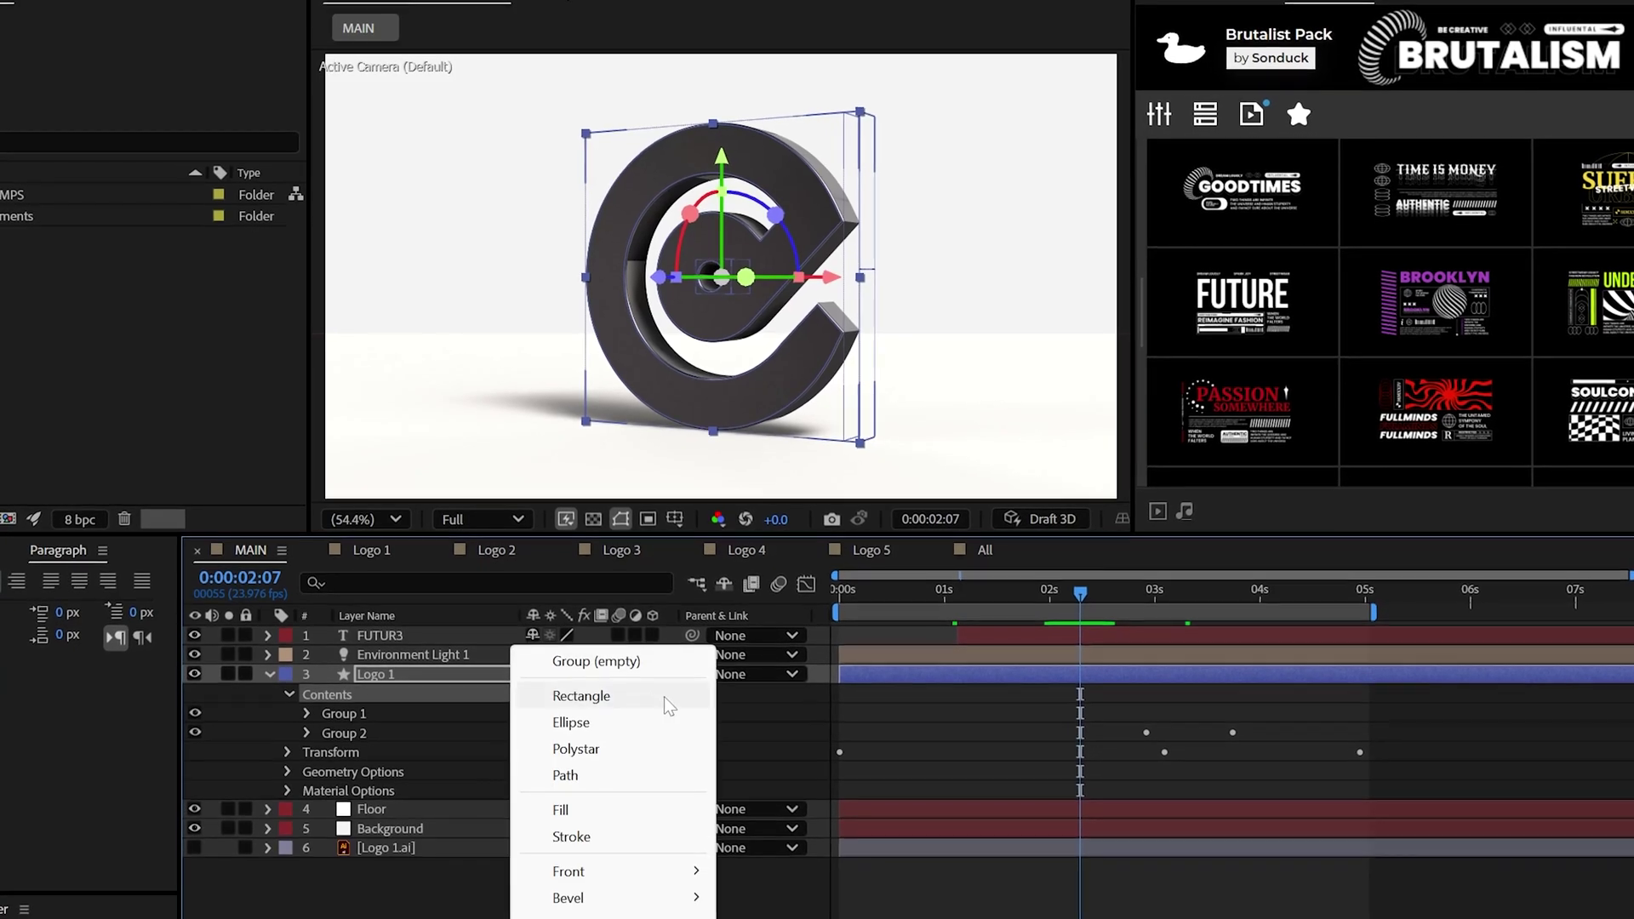
click(590, 660)
click(354, 729)
shift+click(351, 710)
mouse_move(351, 710)
mouse_down()
mouse_move(356, 748)
mouse_move(355, 729)
mouse_up()
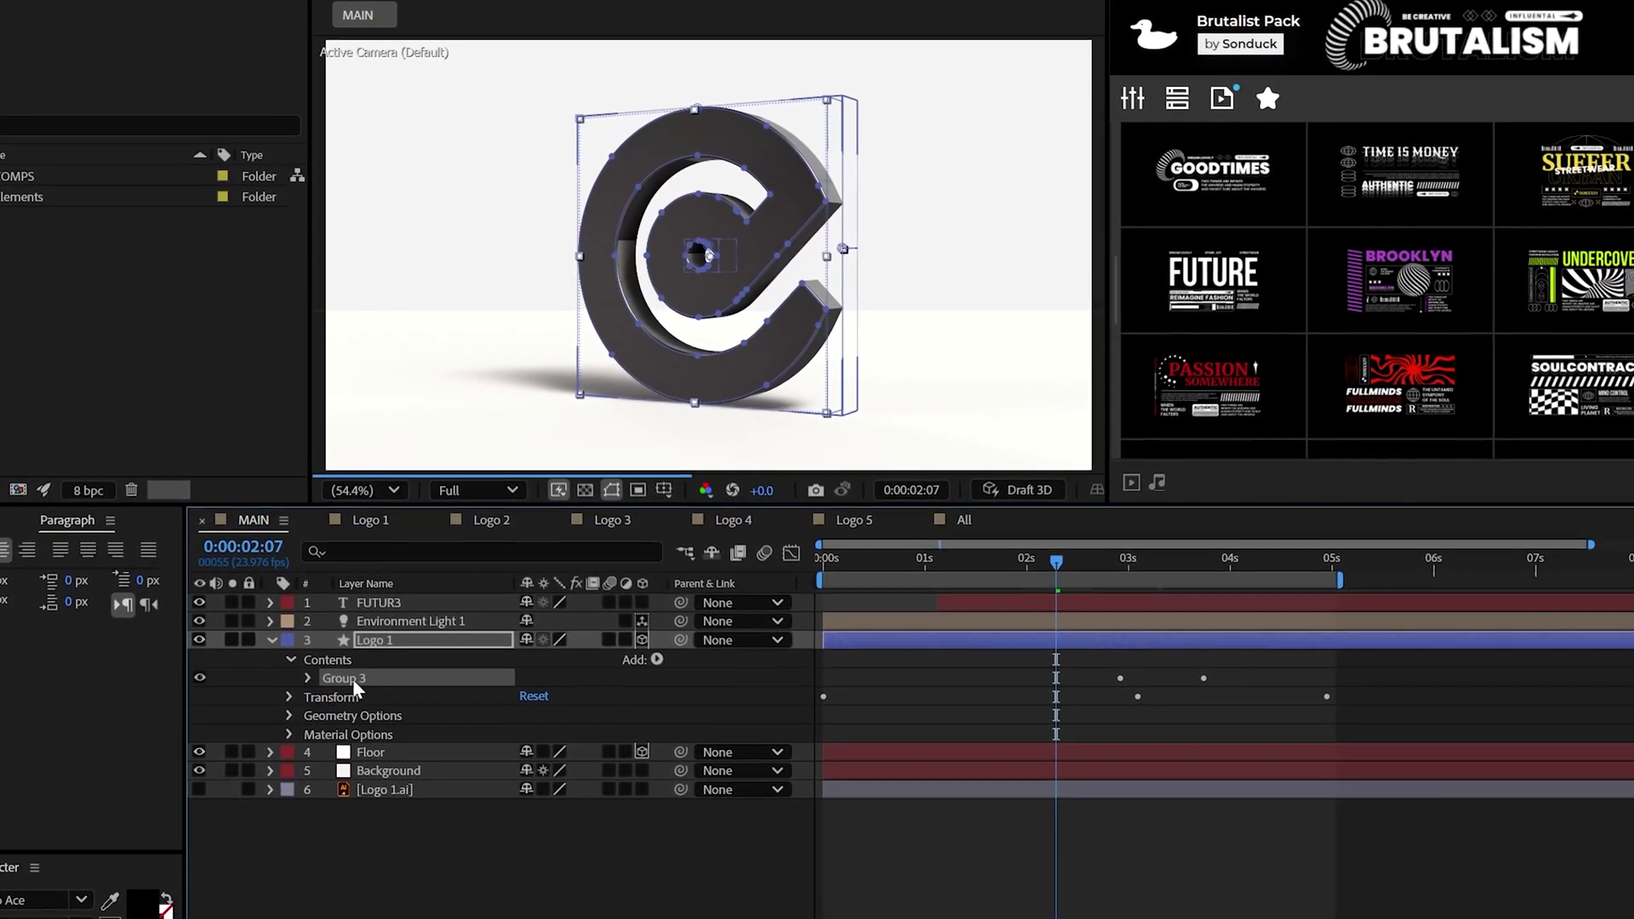
Add a Side Color property to Group 3 and set it to black
click(655, 655)
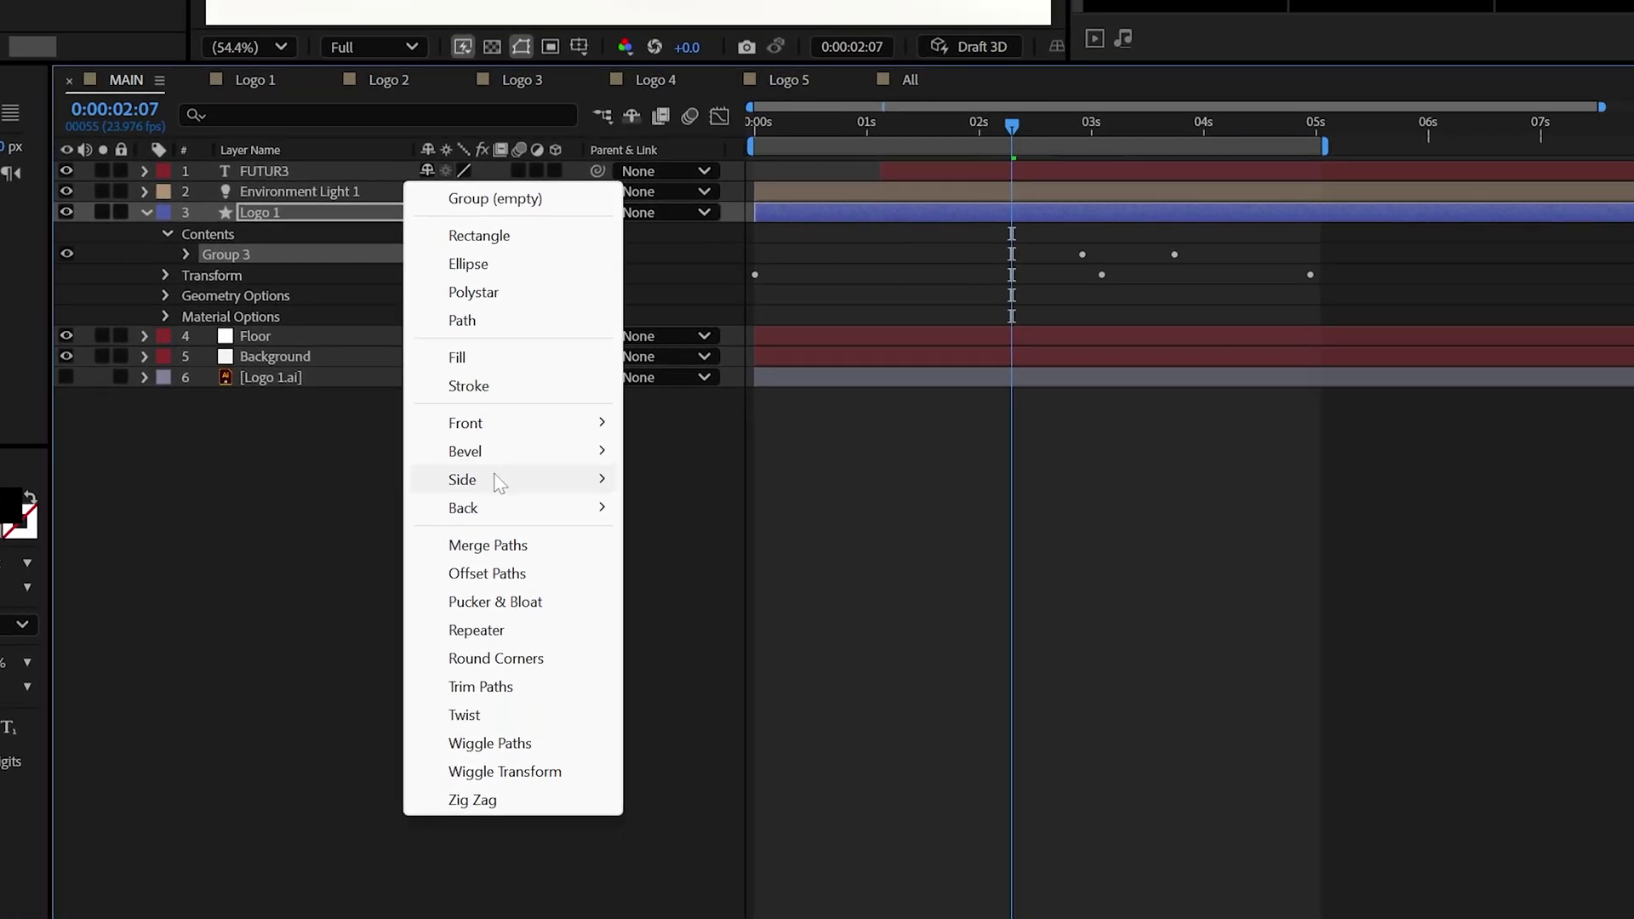
mouse_move(499, 483)
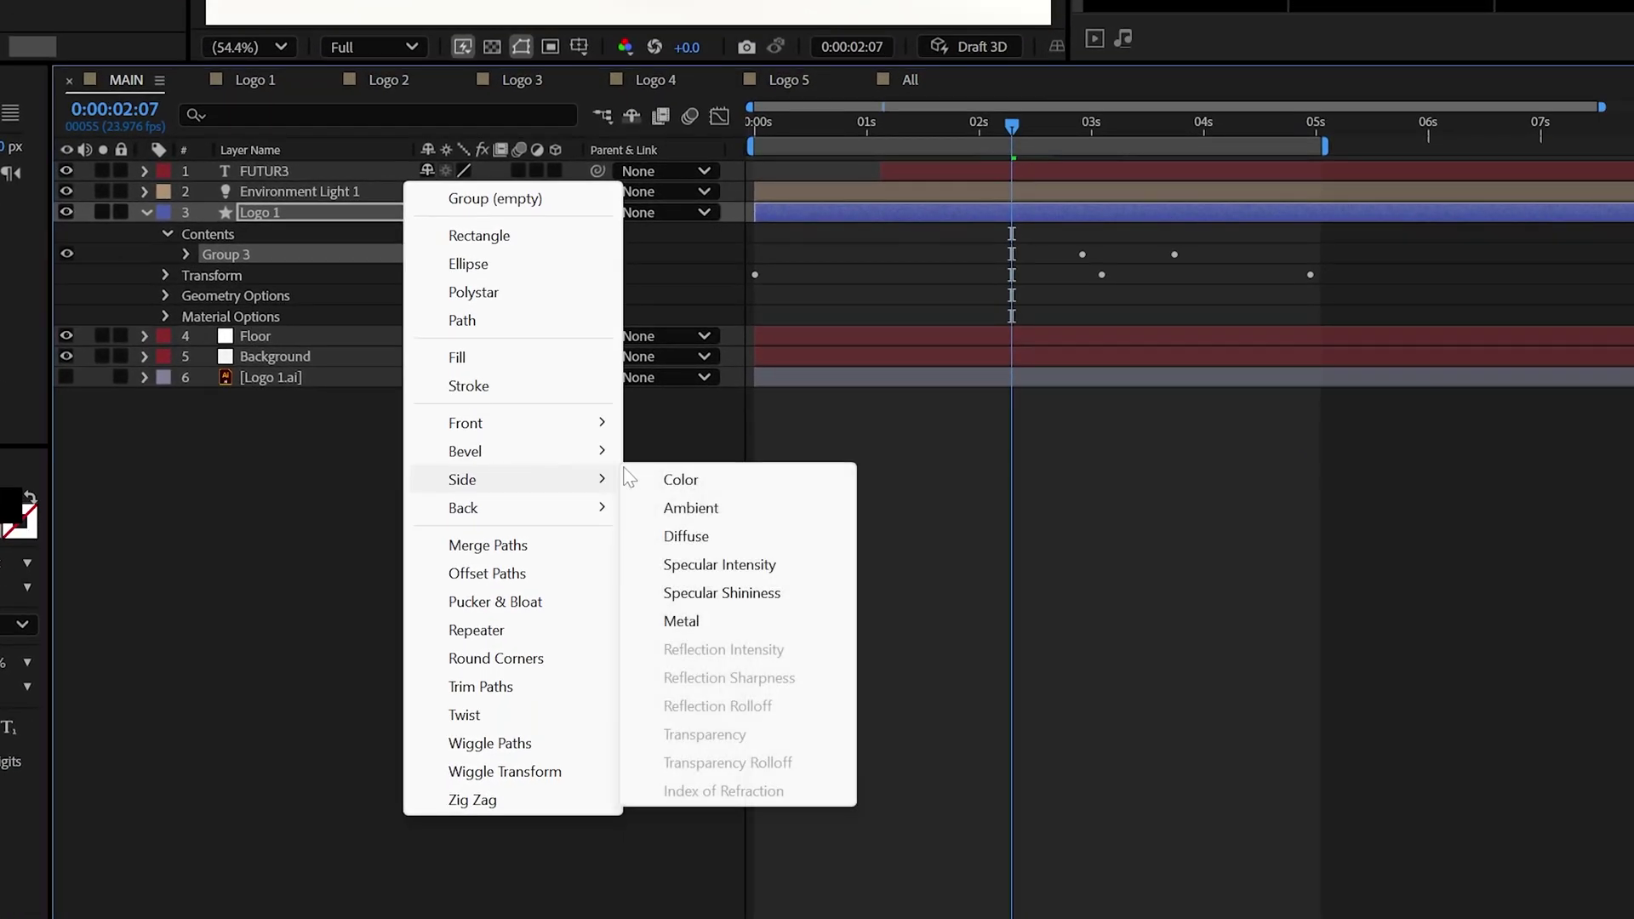
click(682, 474)
click(439, 714)
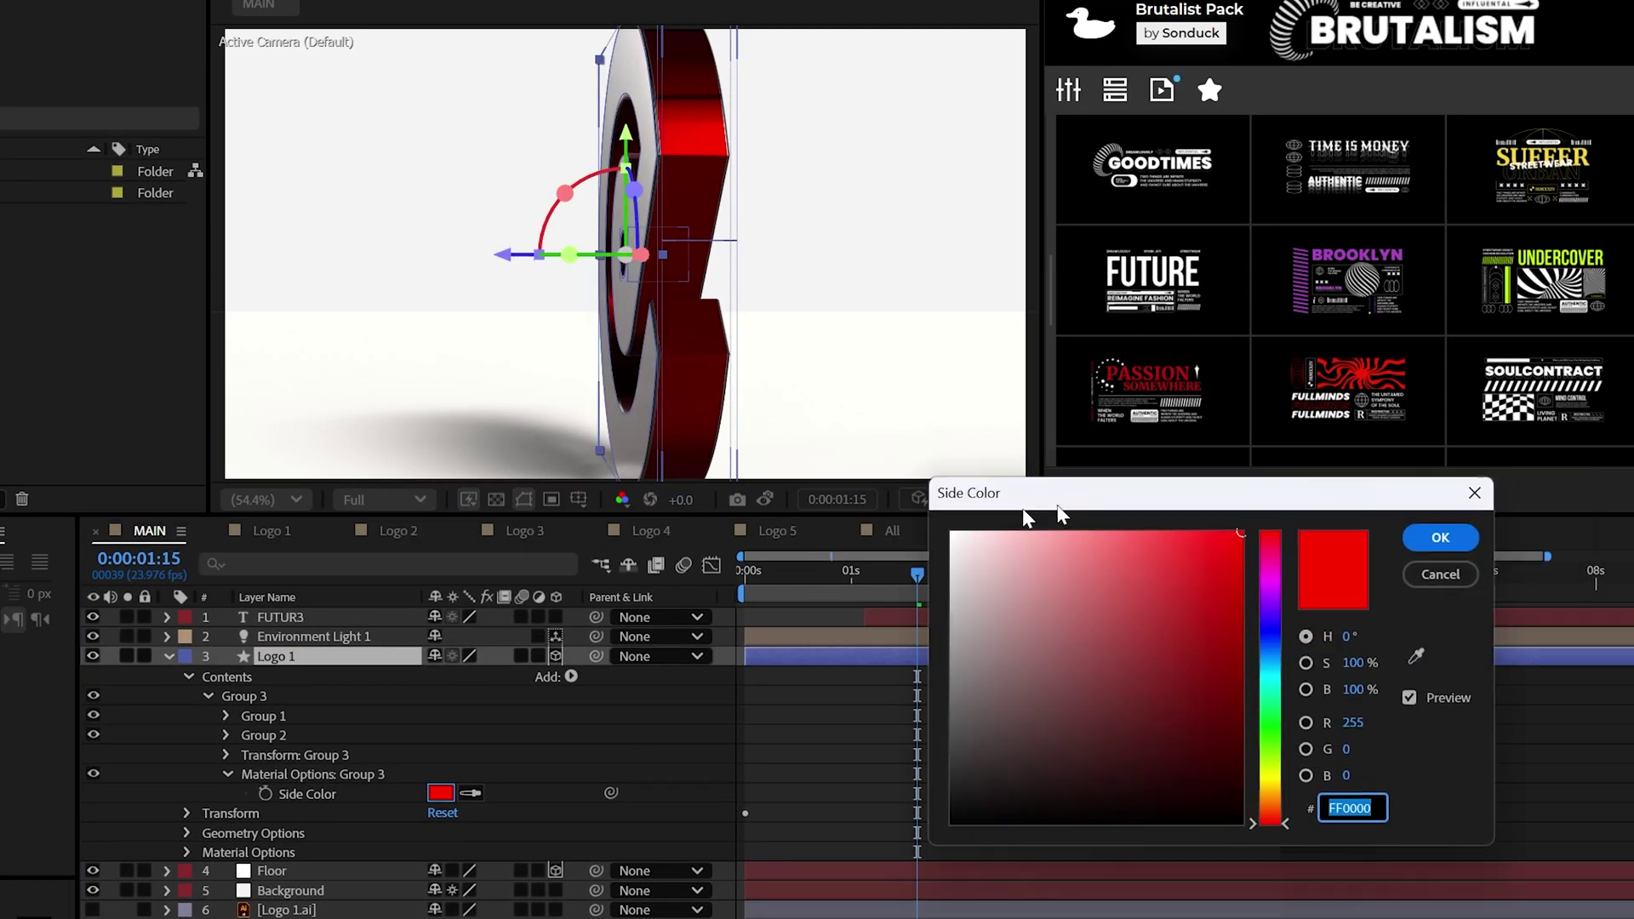
click(1179, 577)
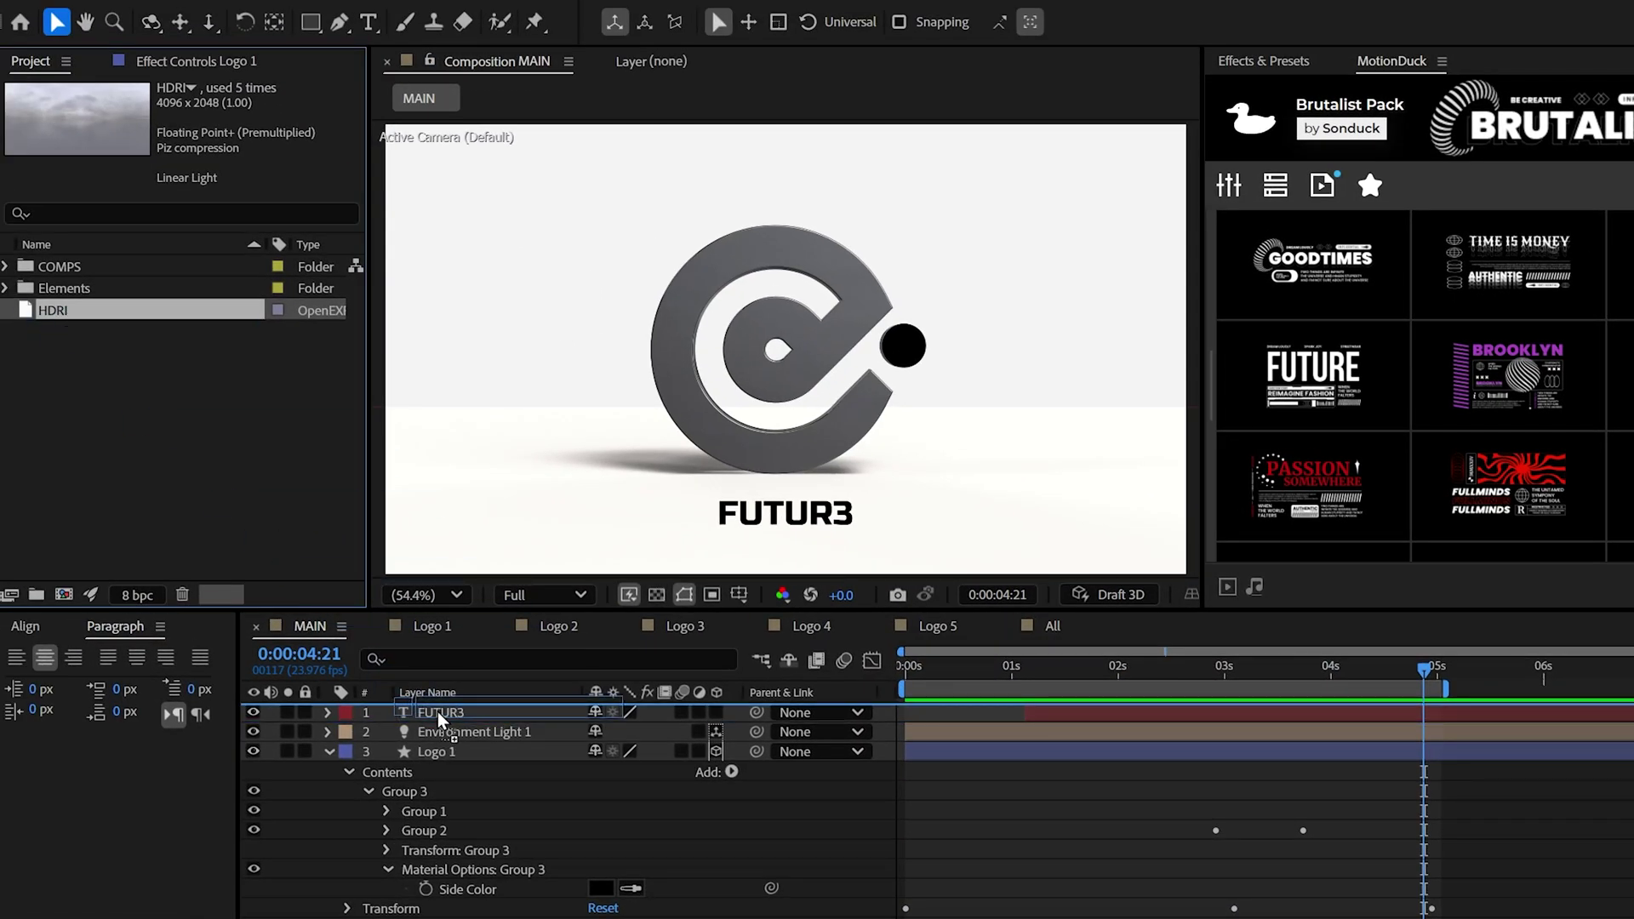
Add the HDRI sky image as a layer and set it as Environment Light 1's source
drag(437, 712, 438, 712)
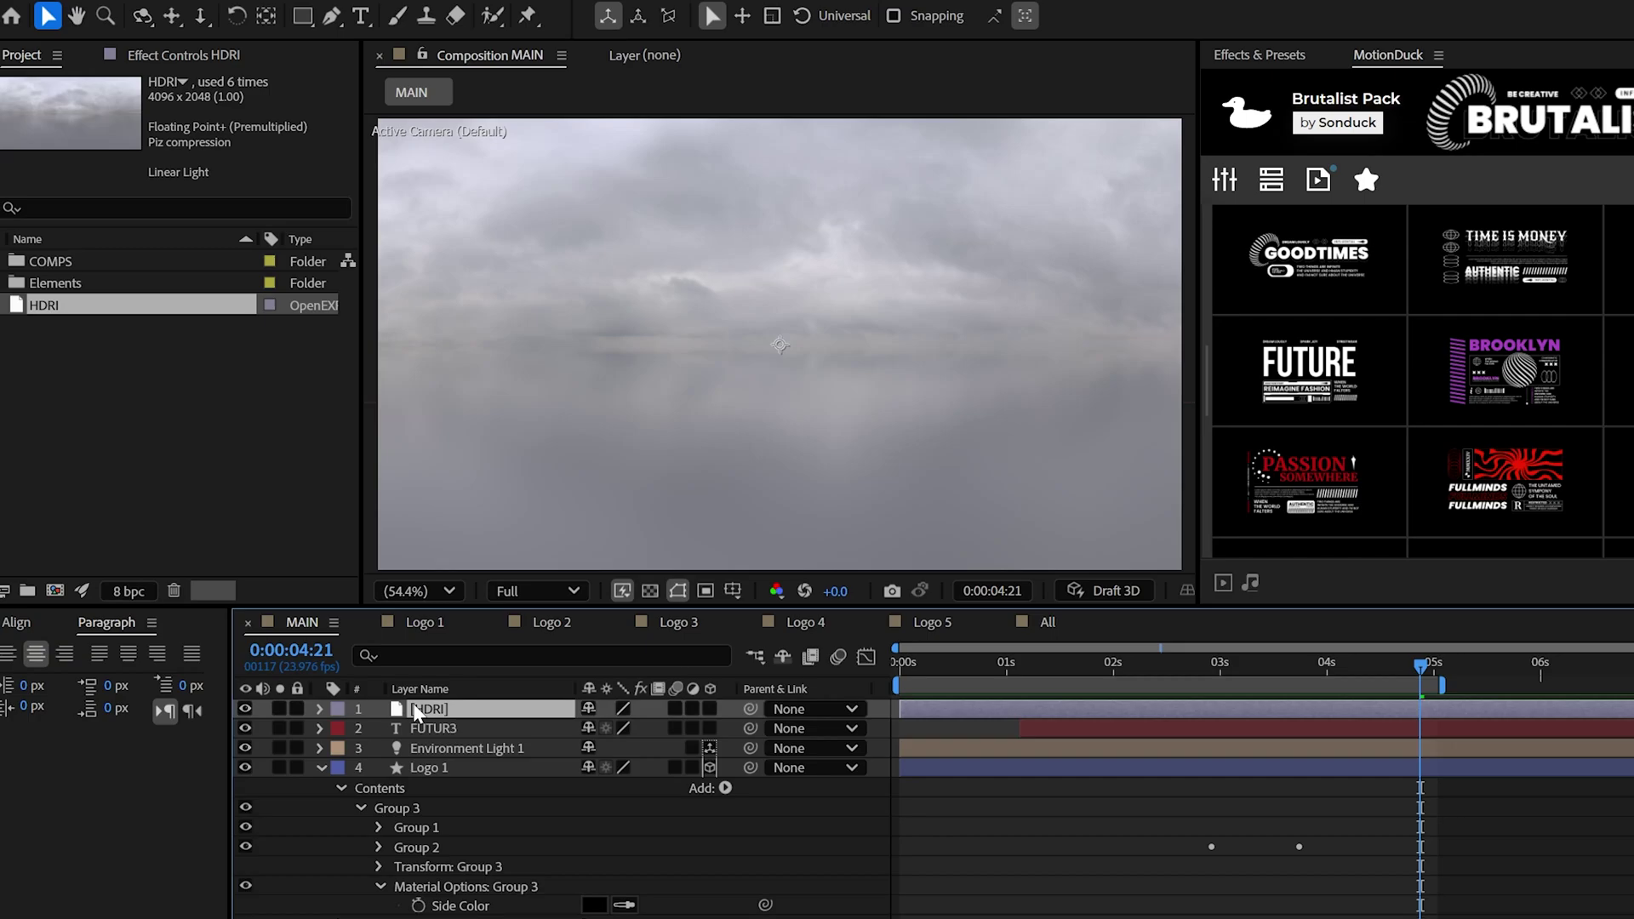
click(319, 748)
click(338, 790)
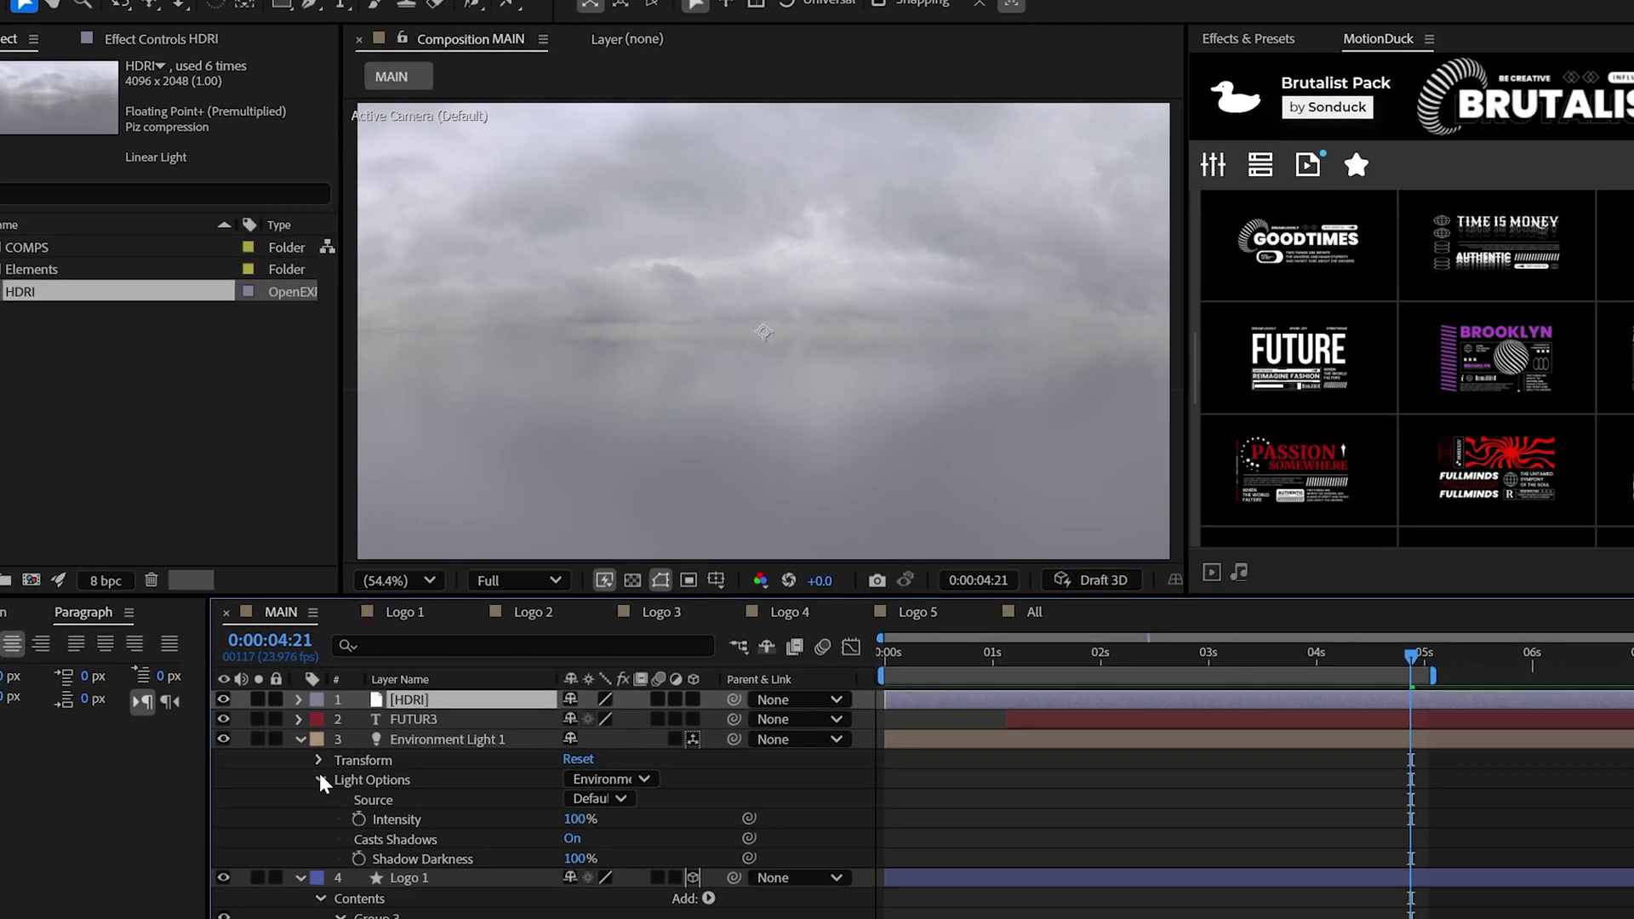
click(596, 798)
click(606, 860)
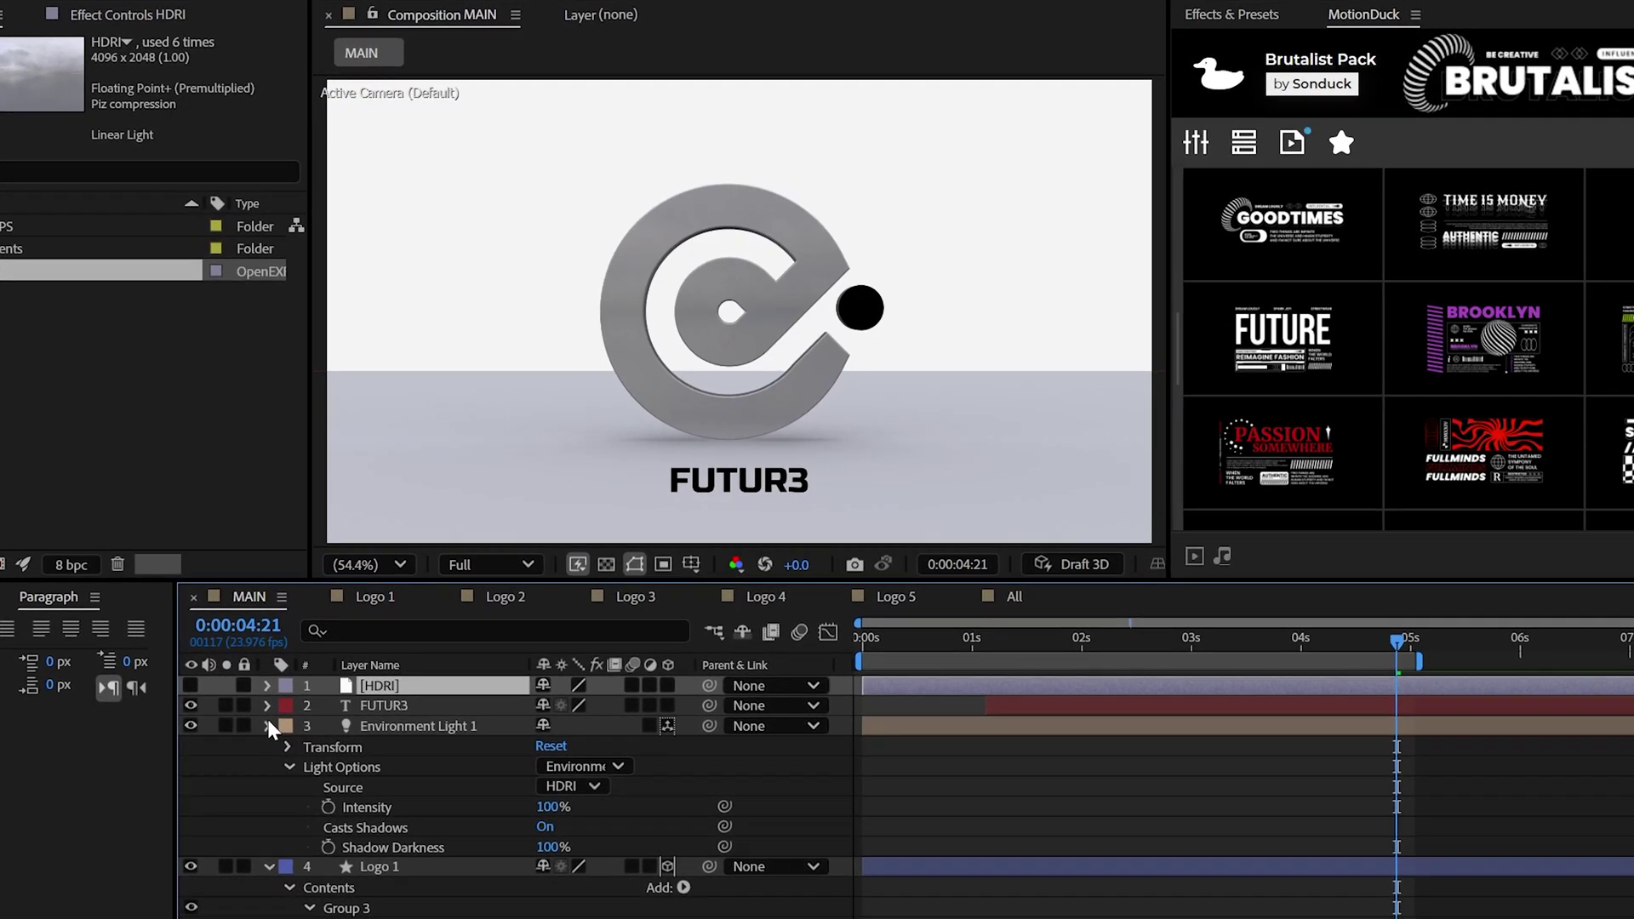
Set Environment Light 1's intensity to 125%
click(272, 727)
click(265, 747)
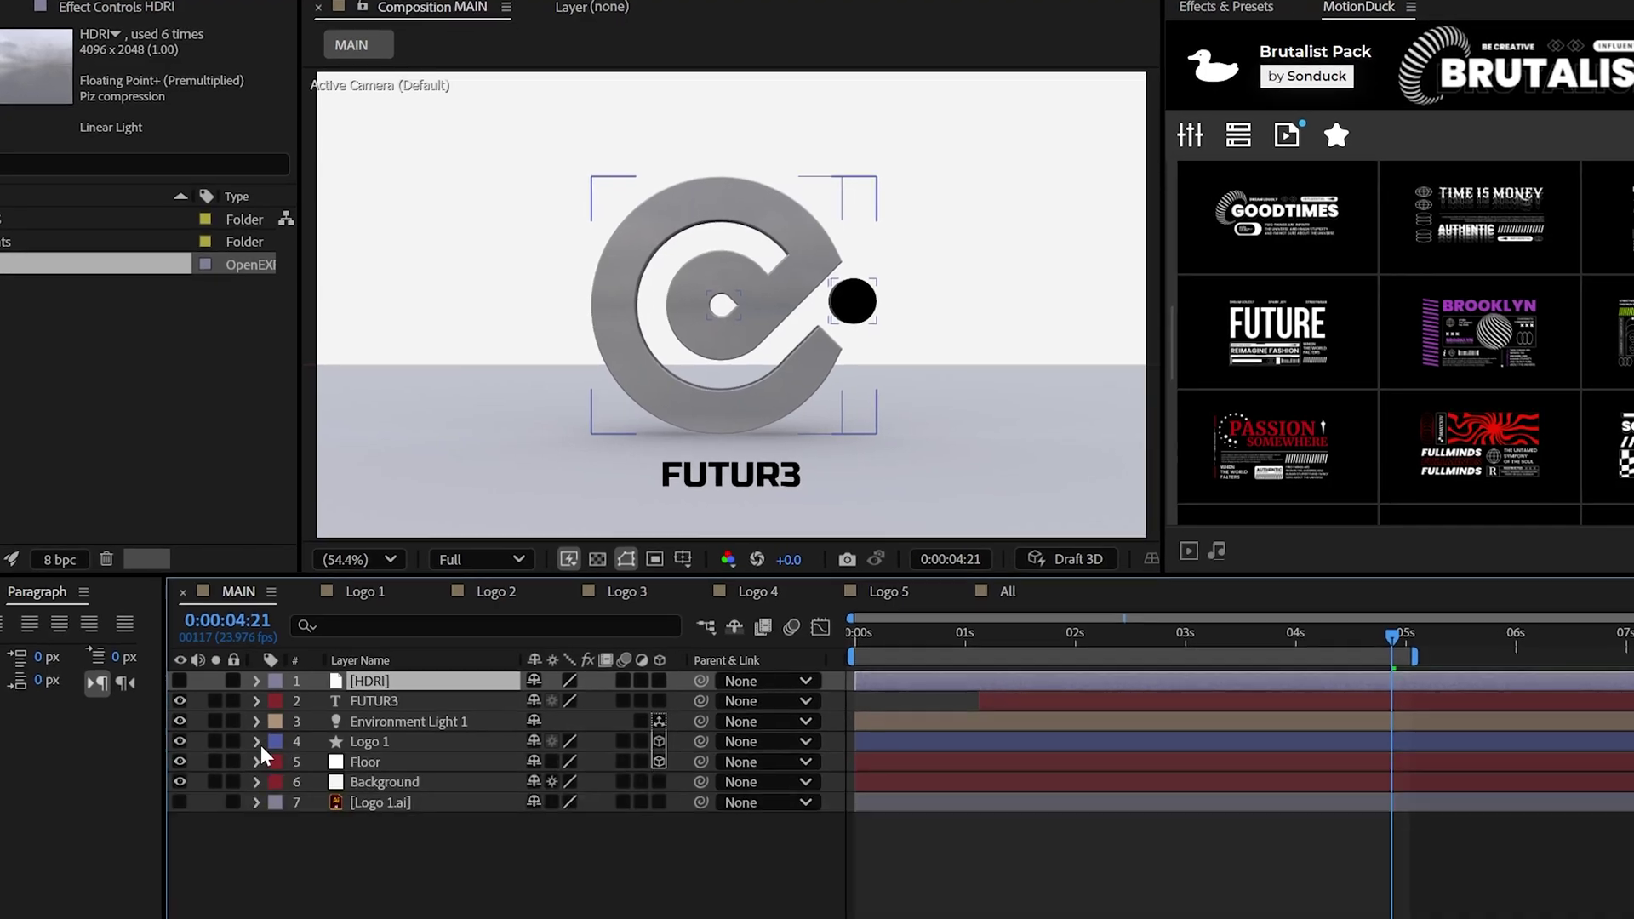
click(256, 742)
click(256, 721)
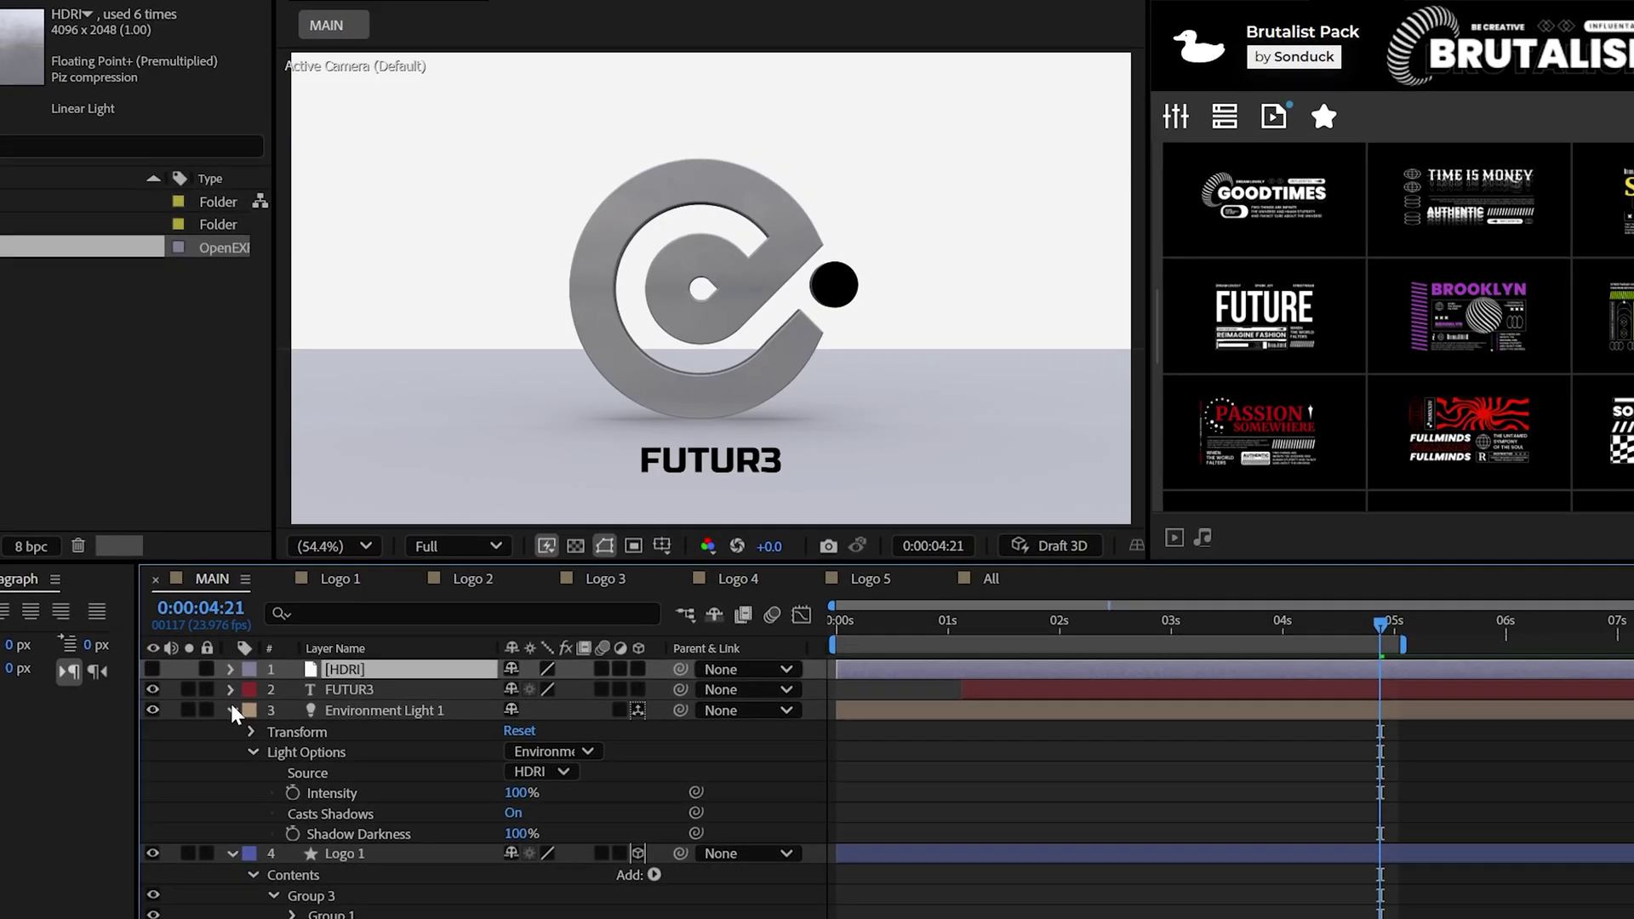
click(237, 713)
click(235, 733)
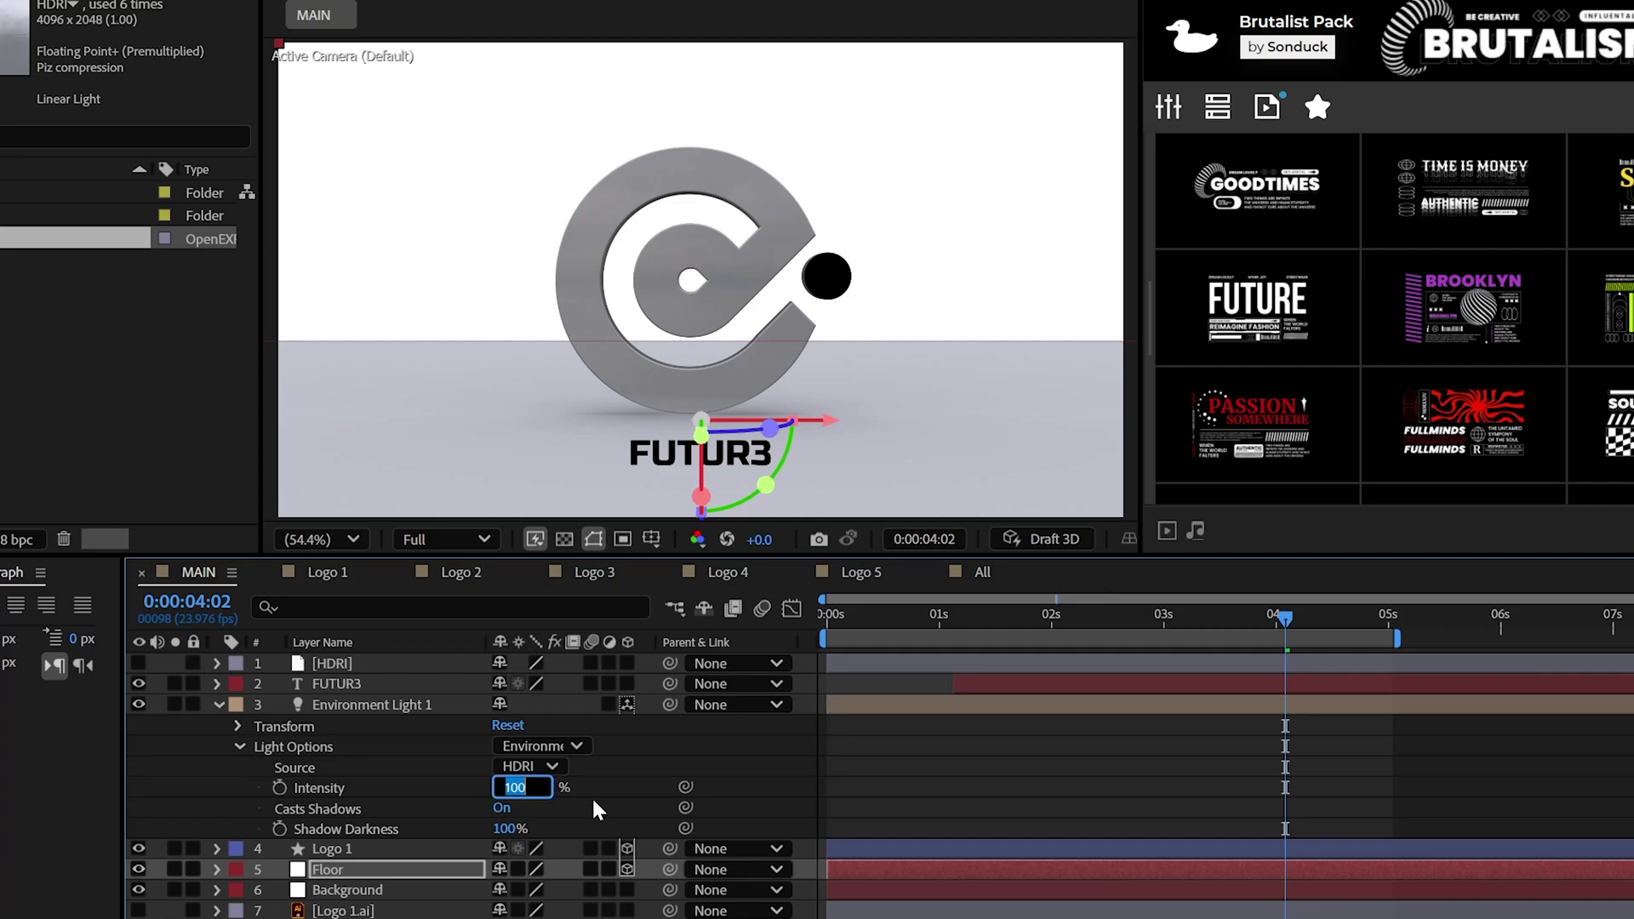
text(125)
Lower the Floor's Specular Shininess to 4% and preview the lit scene
click(220, 705)
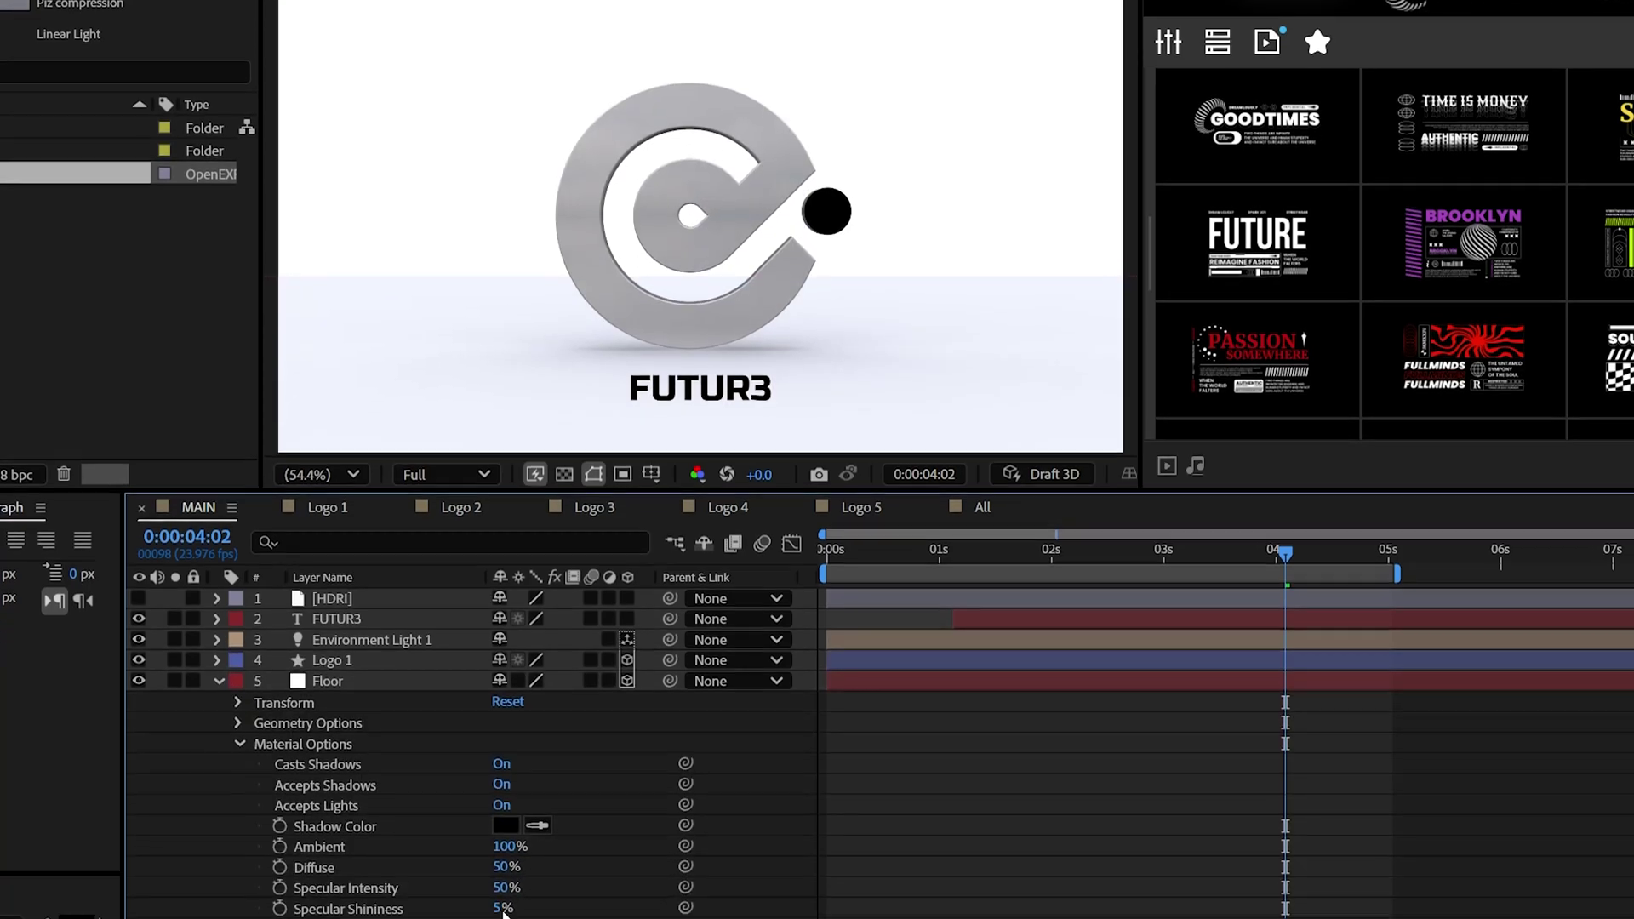
click(503, 907)
text(4)
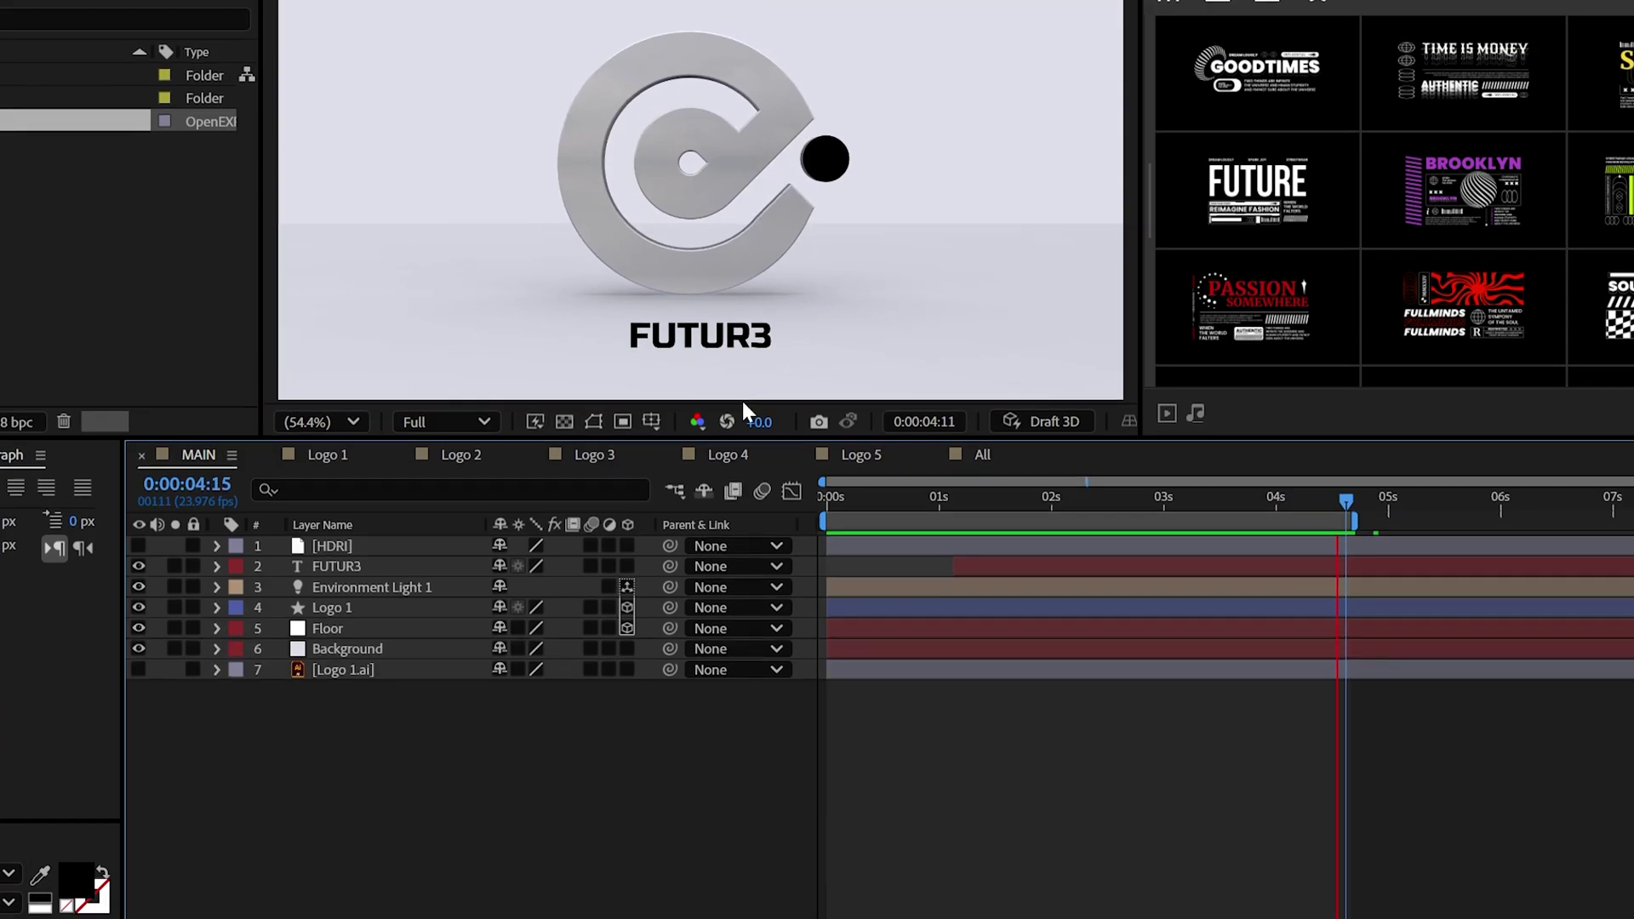
key(space)
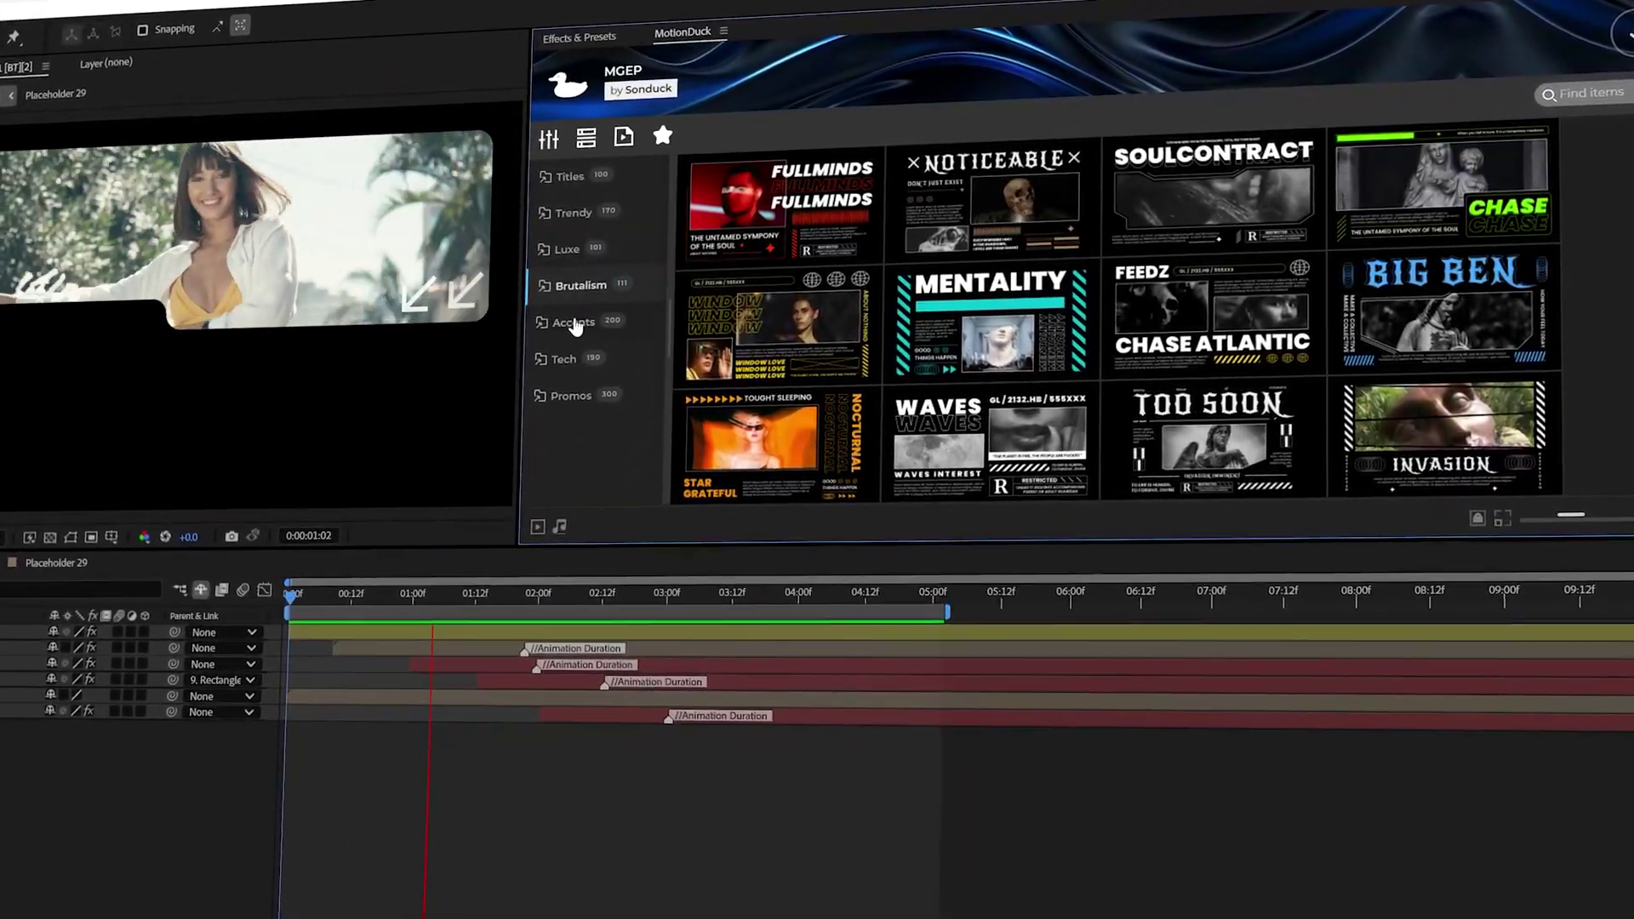
Browse the MotionDuck Promos categories: Corporate, Education, Fashion and Game templates
click(576, 323)
click(570, 396)
click(462, 336)
click(494, 376)
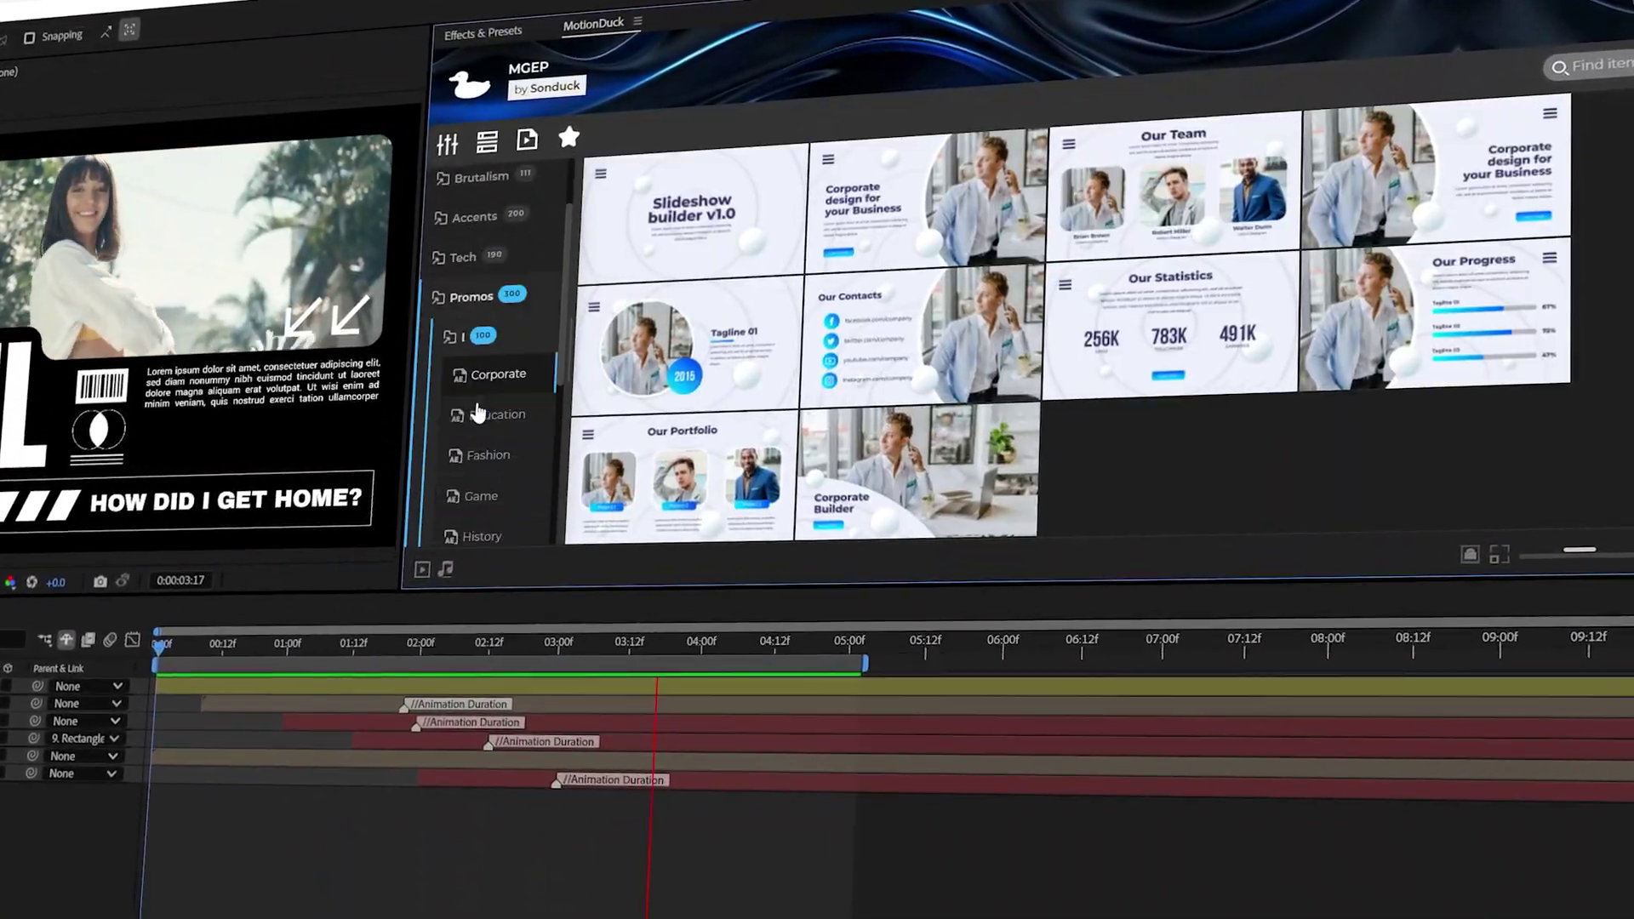
click(477, 414)
scroll(464, 409, down, 1)
click(445, 390)
click(386, 444)
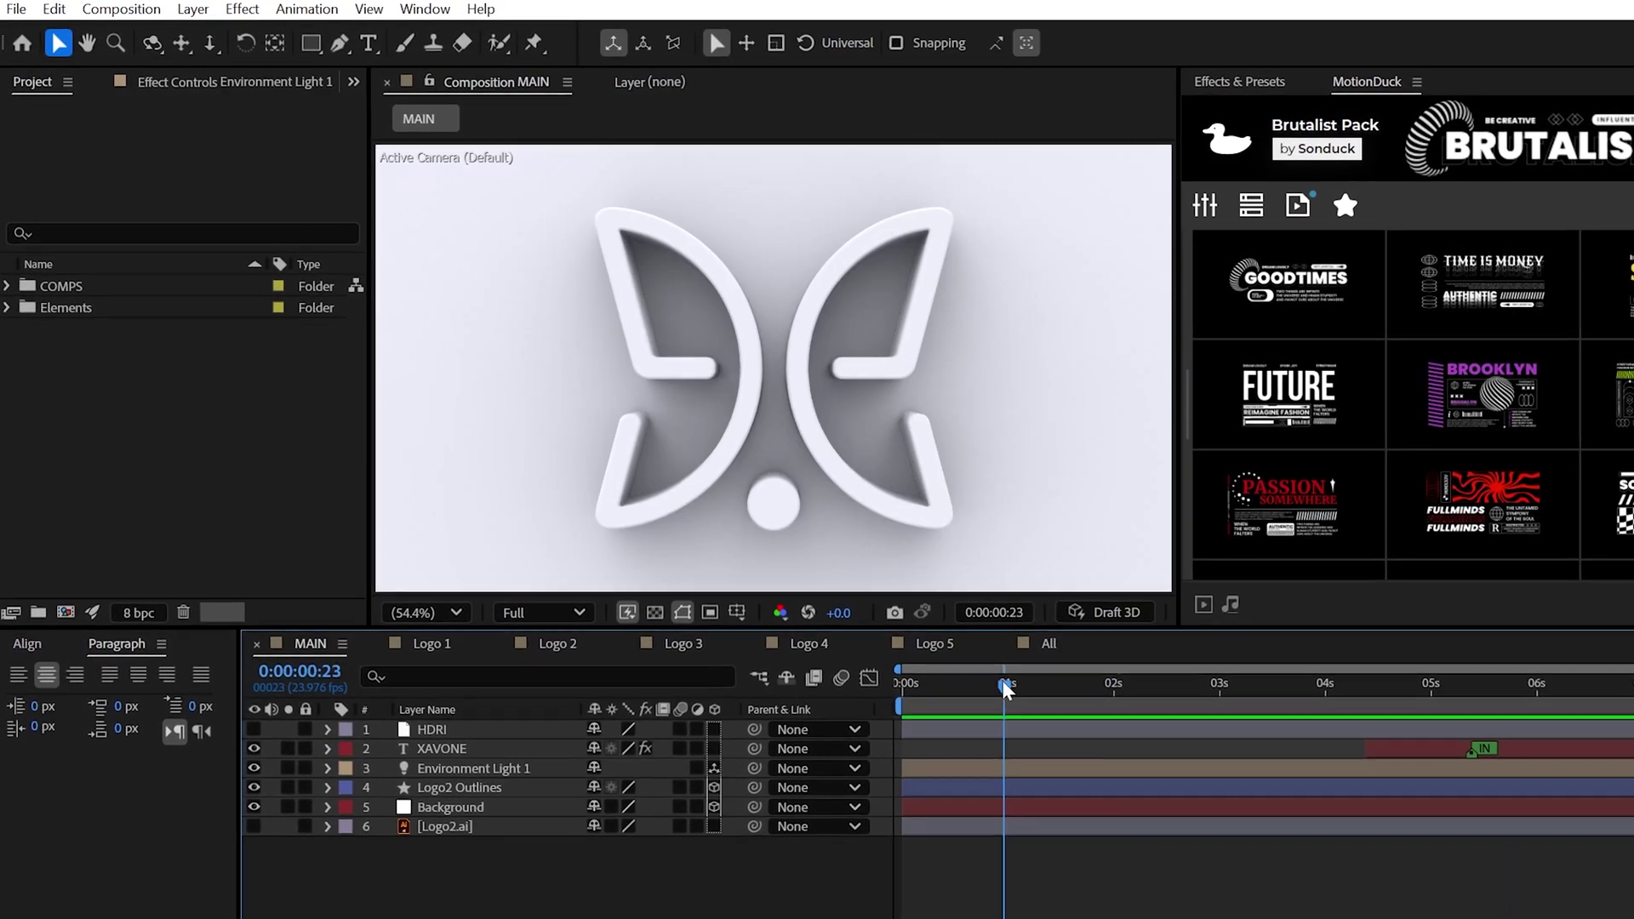
At about two seconds, toggle the logo layer's visibility to compare and check its material options
drag(1003, 681, 1171, 697)
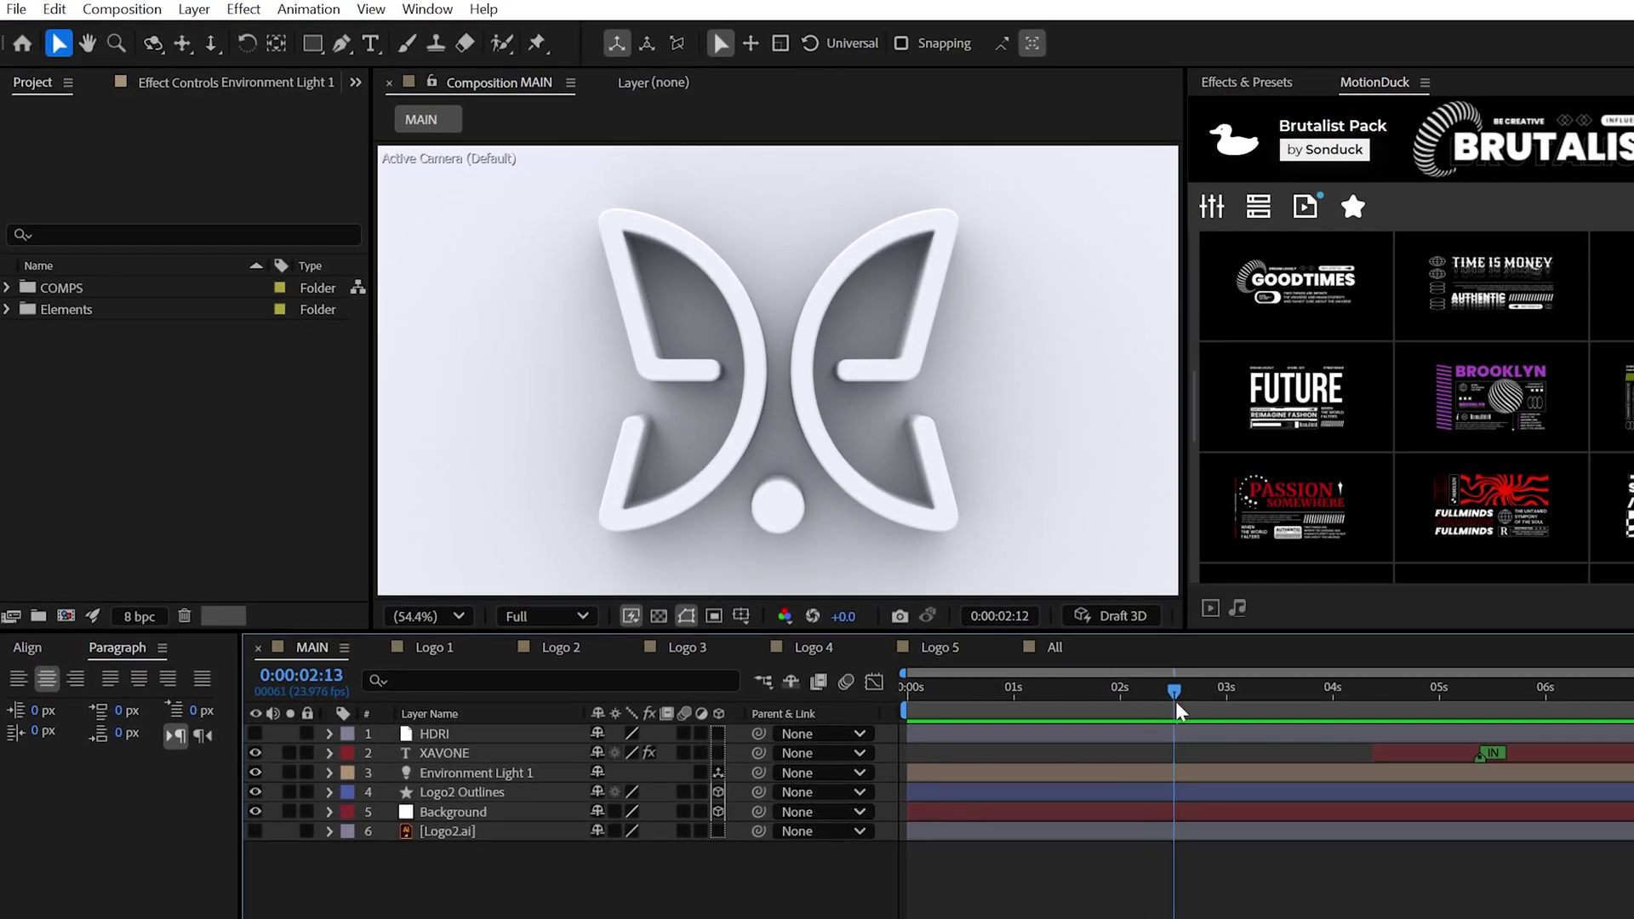
click(255, 791)
click(256, 791)
click(255, 792)
click(255, 792)
click(330, 792)
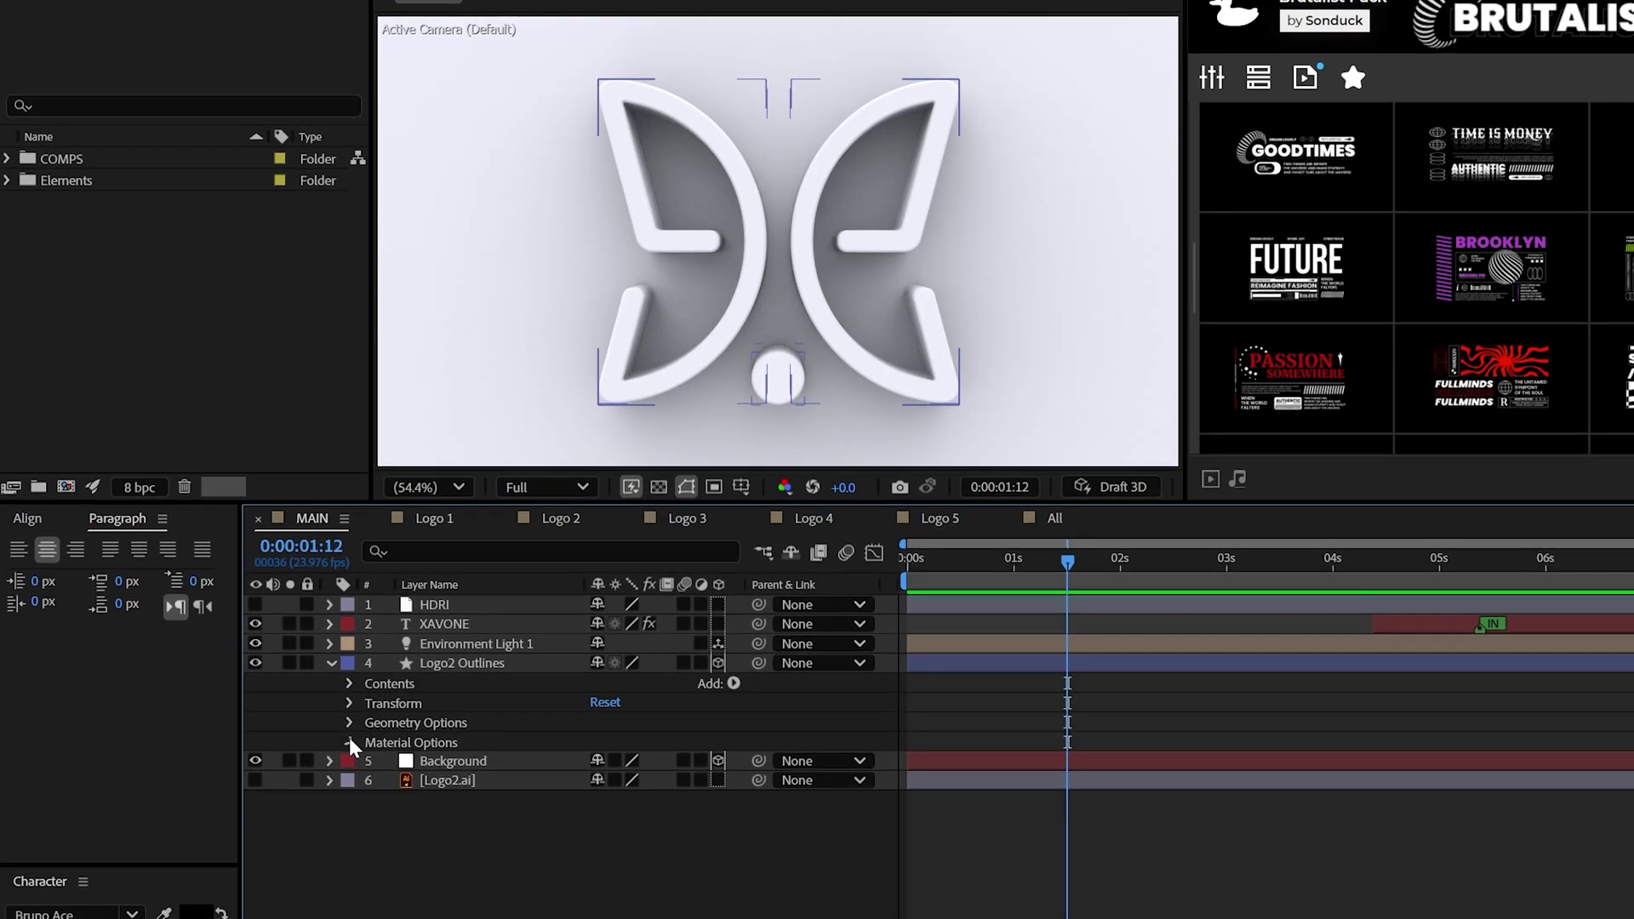
click(349, 872)
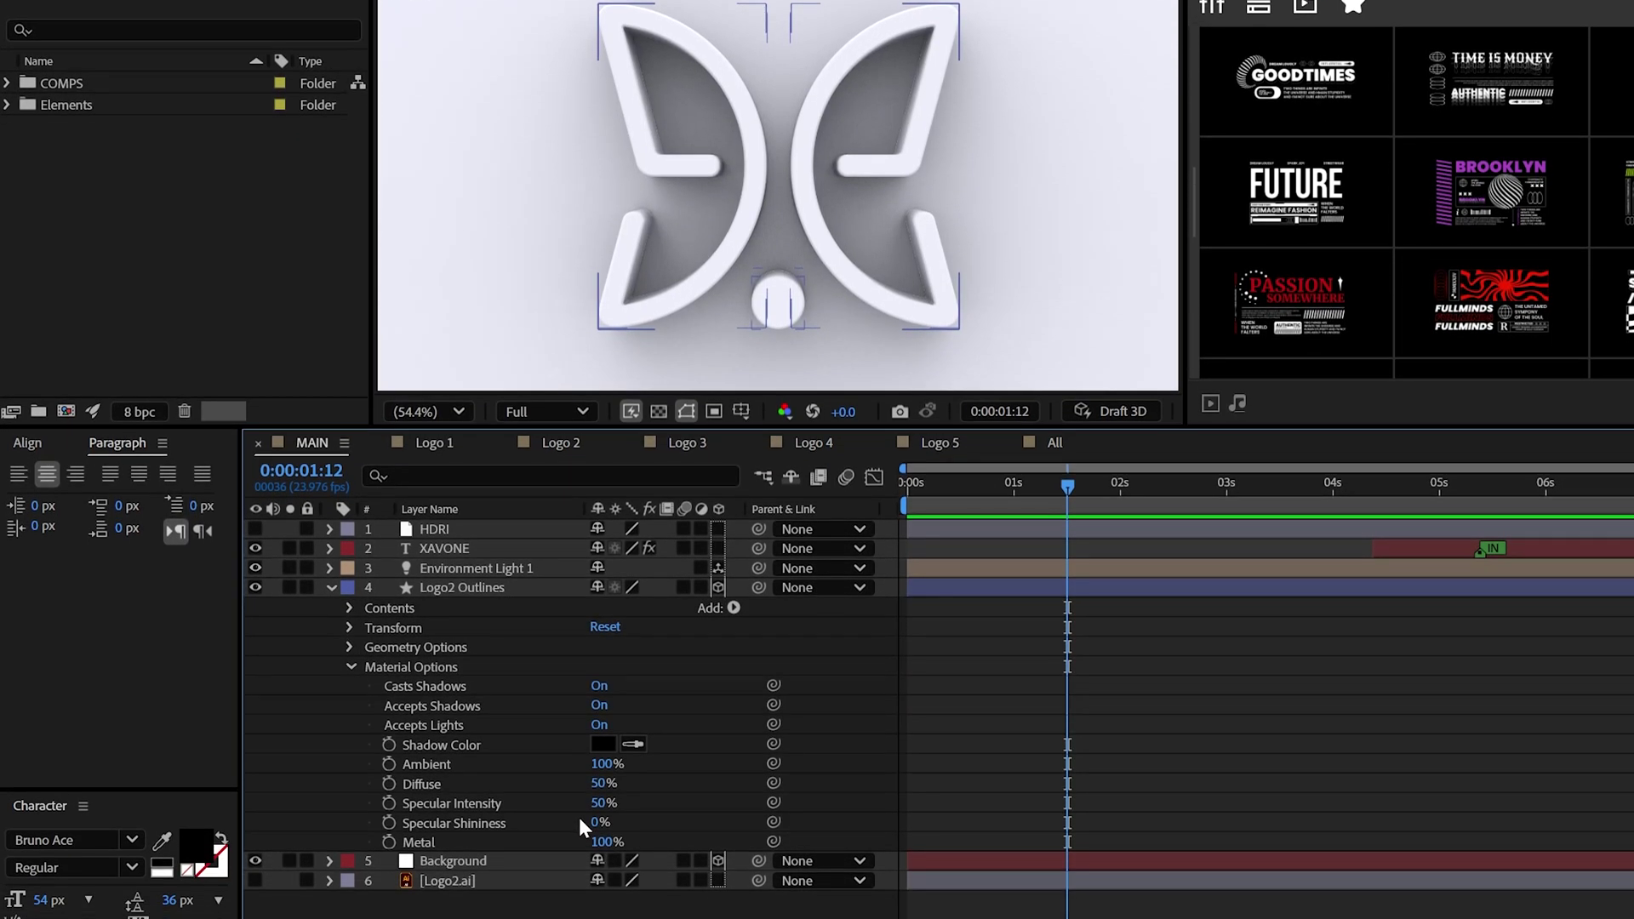
click(331, 587)
Push the Background layer back to Z position 130
click(443, 607)
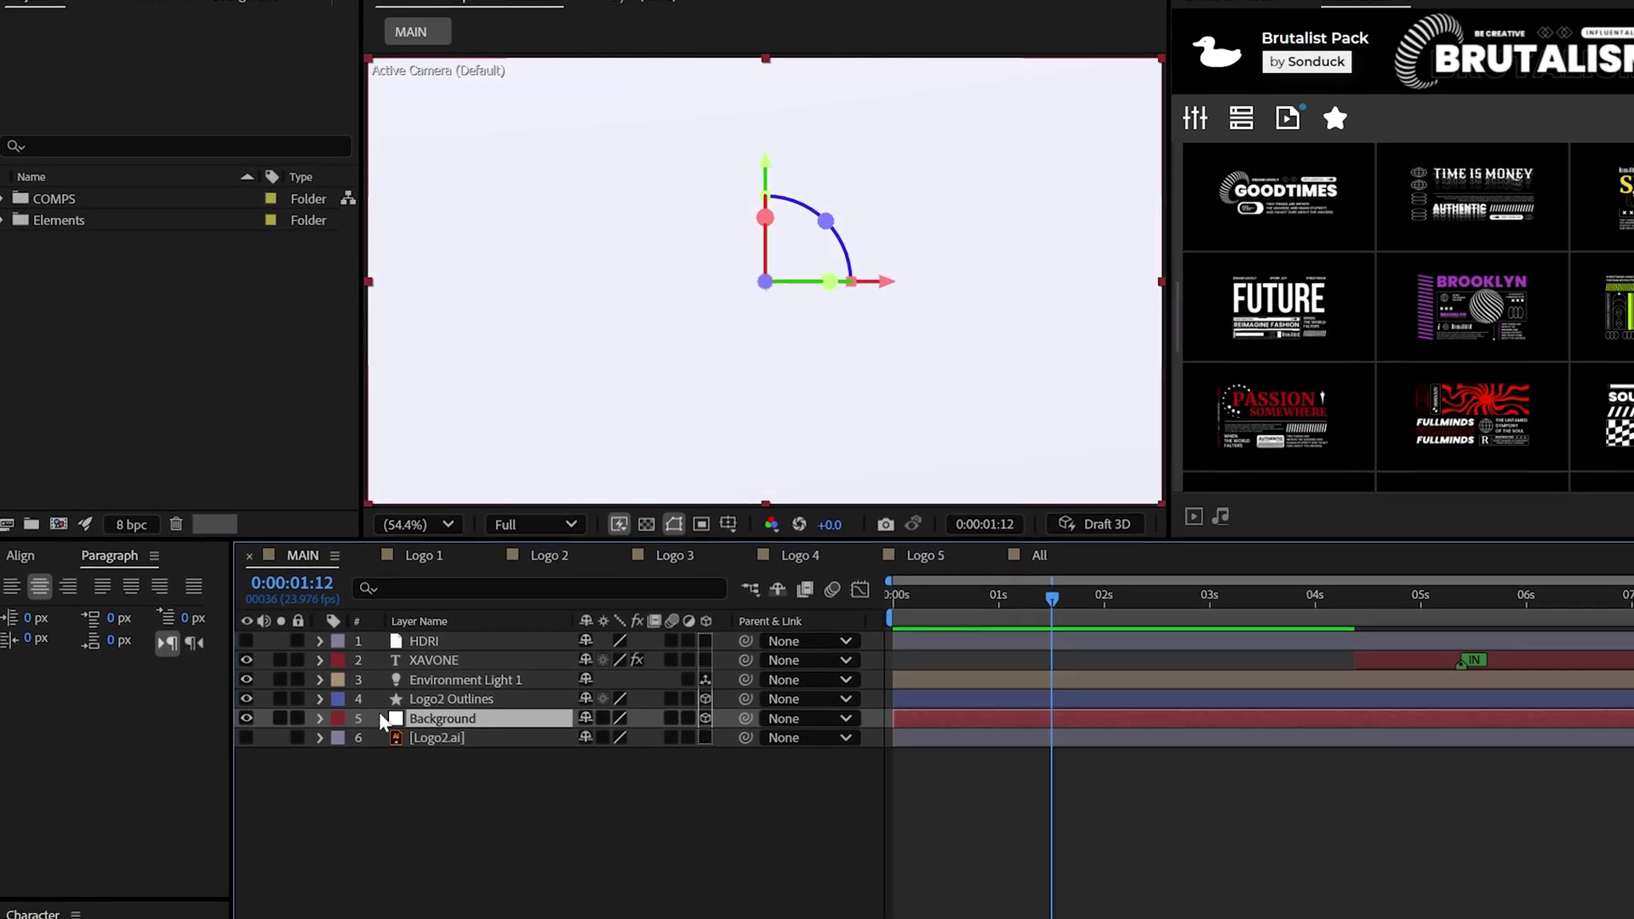
click(320, 719)
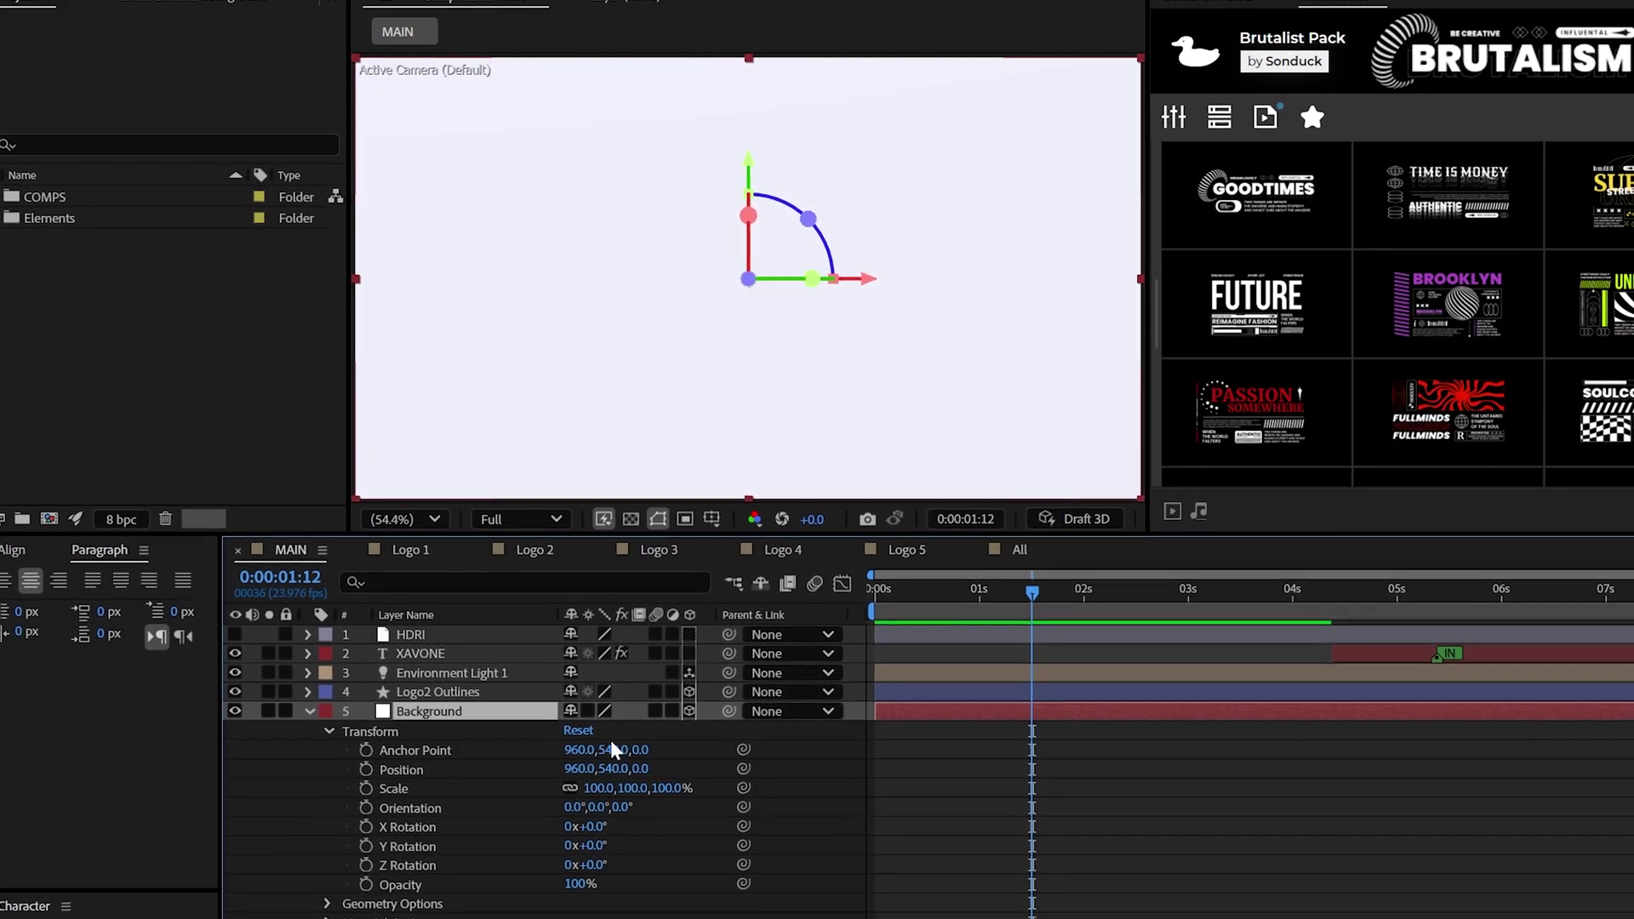
drag(631, 763, 603, 765)
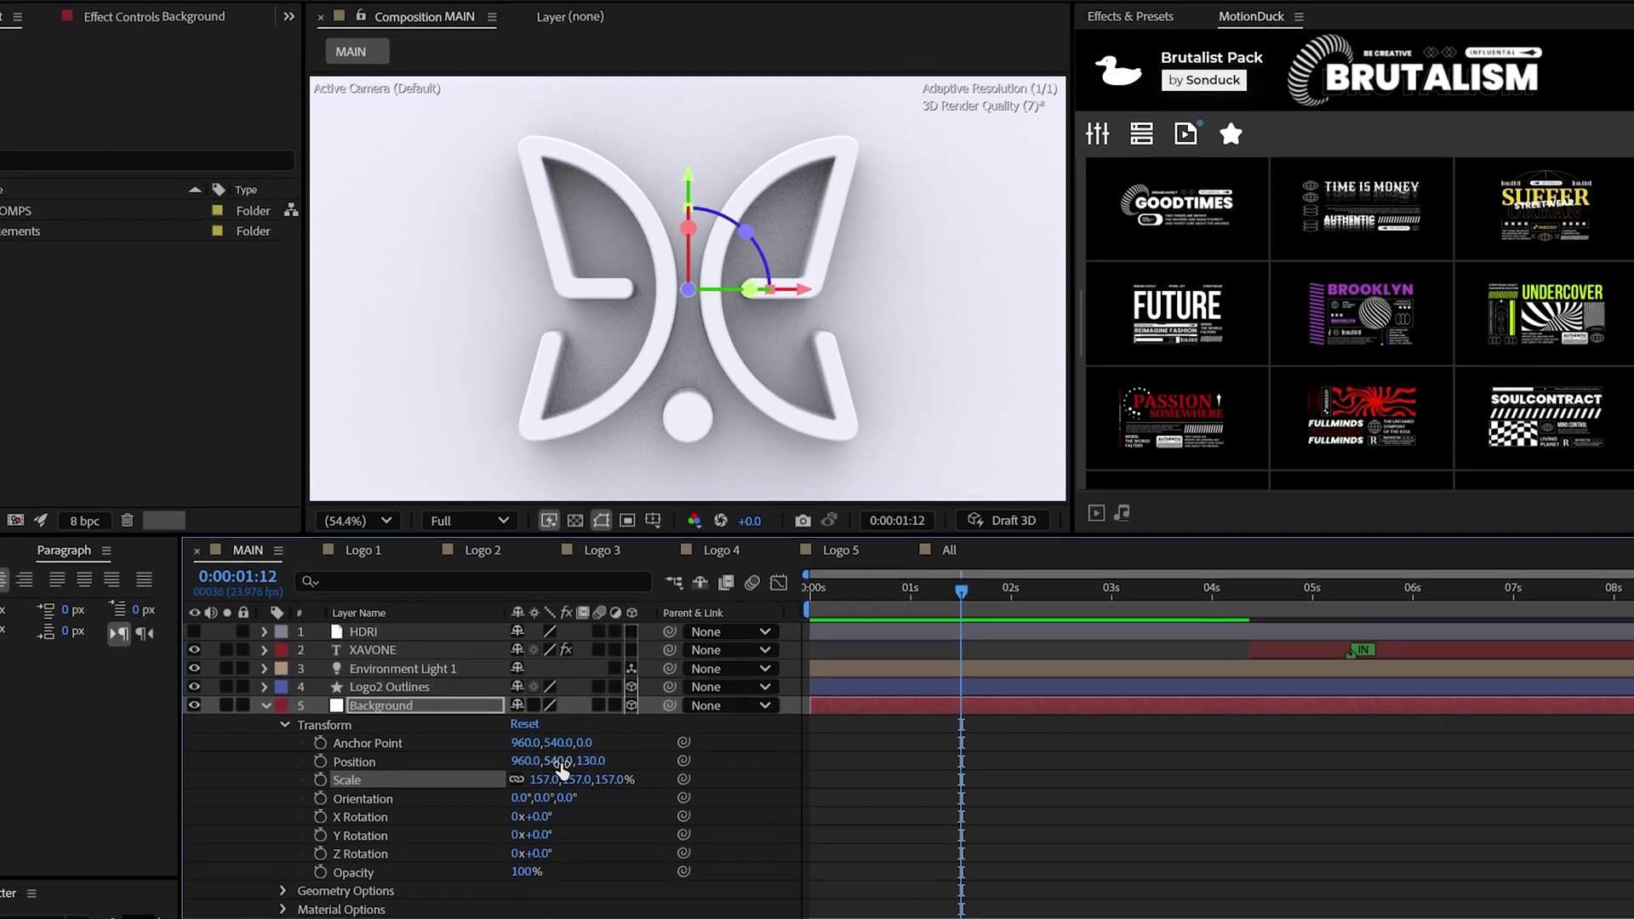
Set the Logo2 Outlines fill to None
click(273, 690)
click(386, 672)
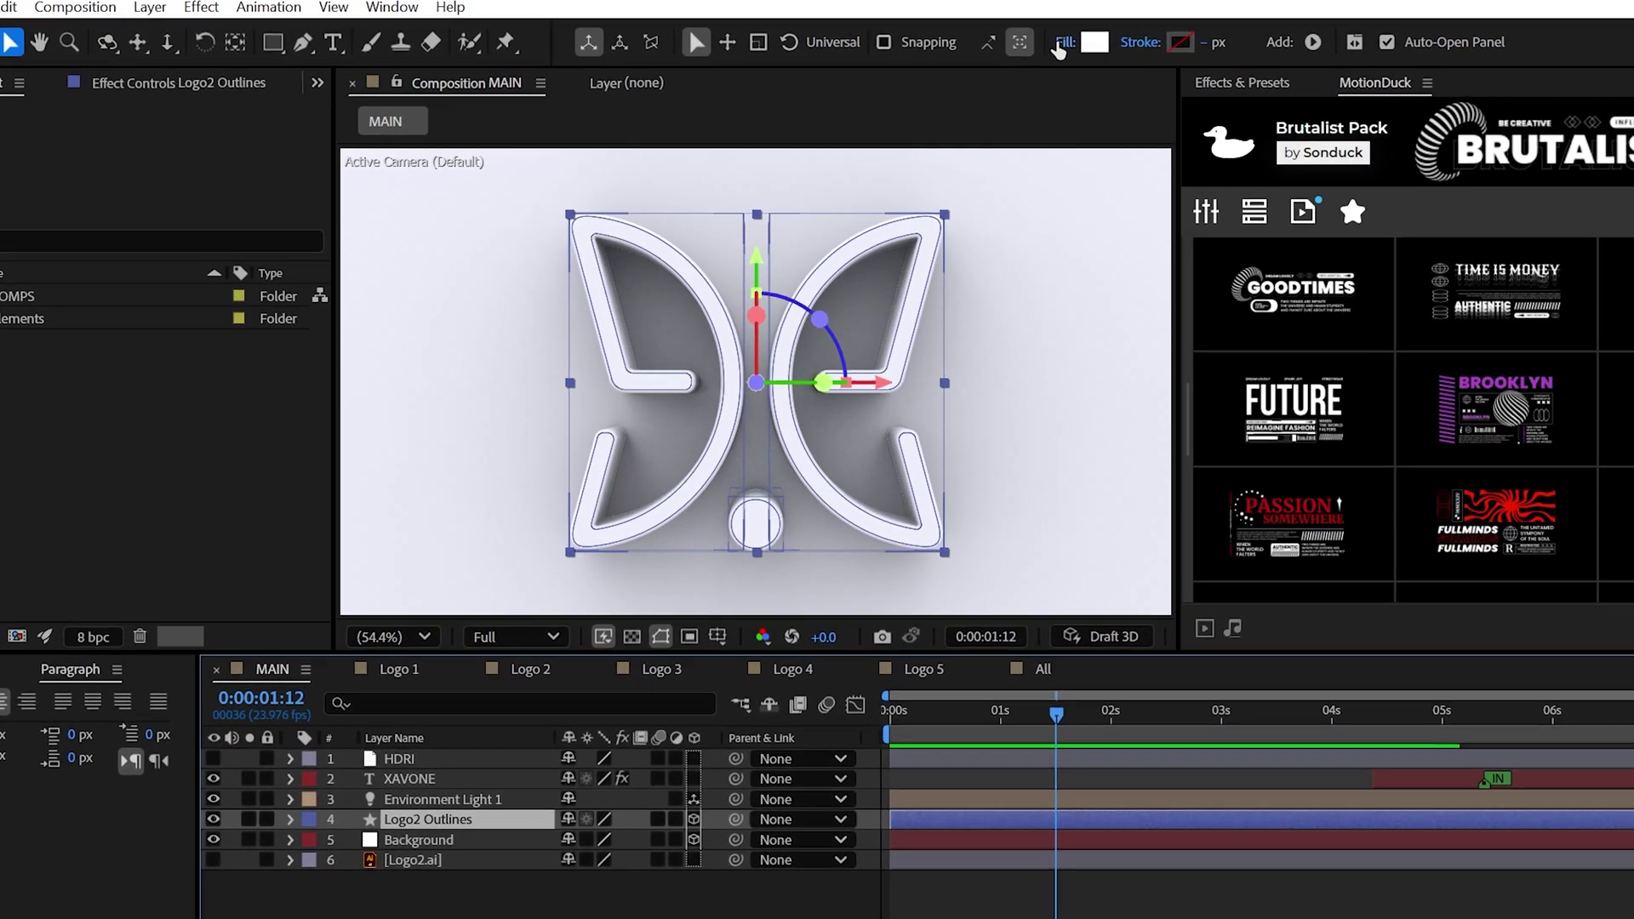
click(969, 38)
drag(1325, 714, 989, 168)
click(904, 215)
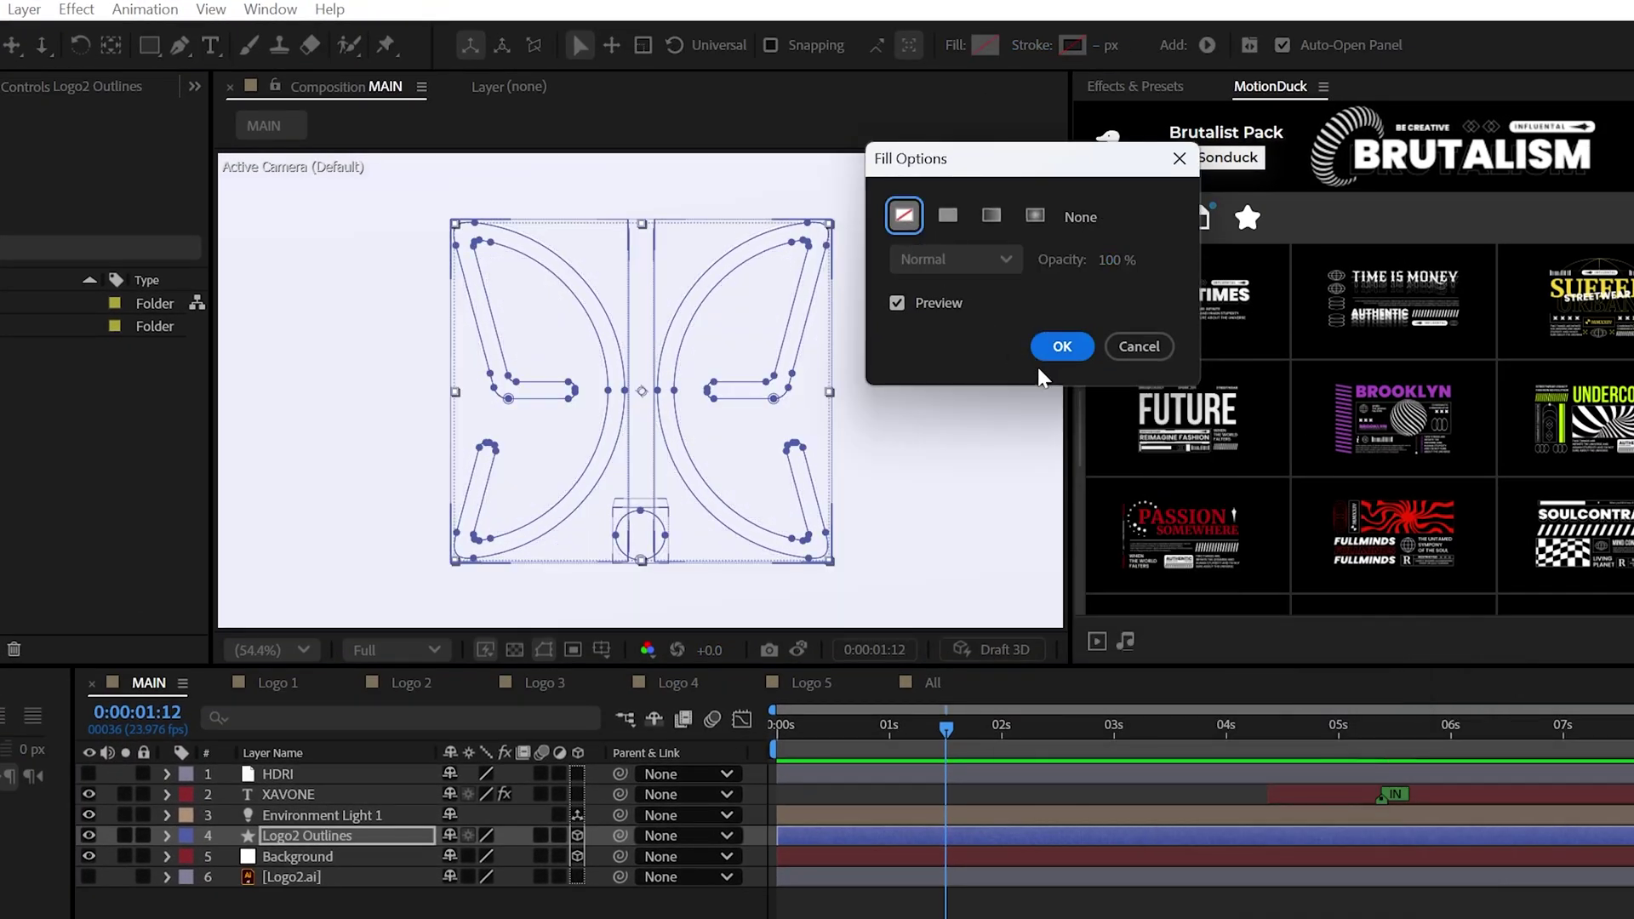
click(1062, 346)
Give Logo2 Outlines a Solid Color stroke
click(1032, 45)
drag(1354, 726, 1025, 110)
click(988, 172)
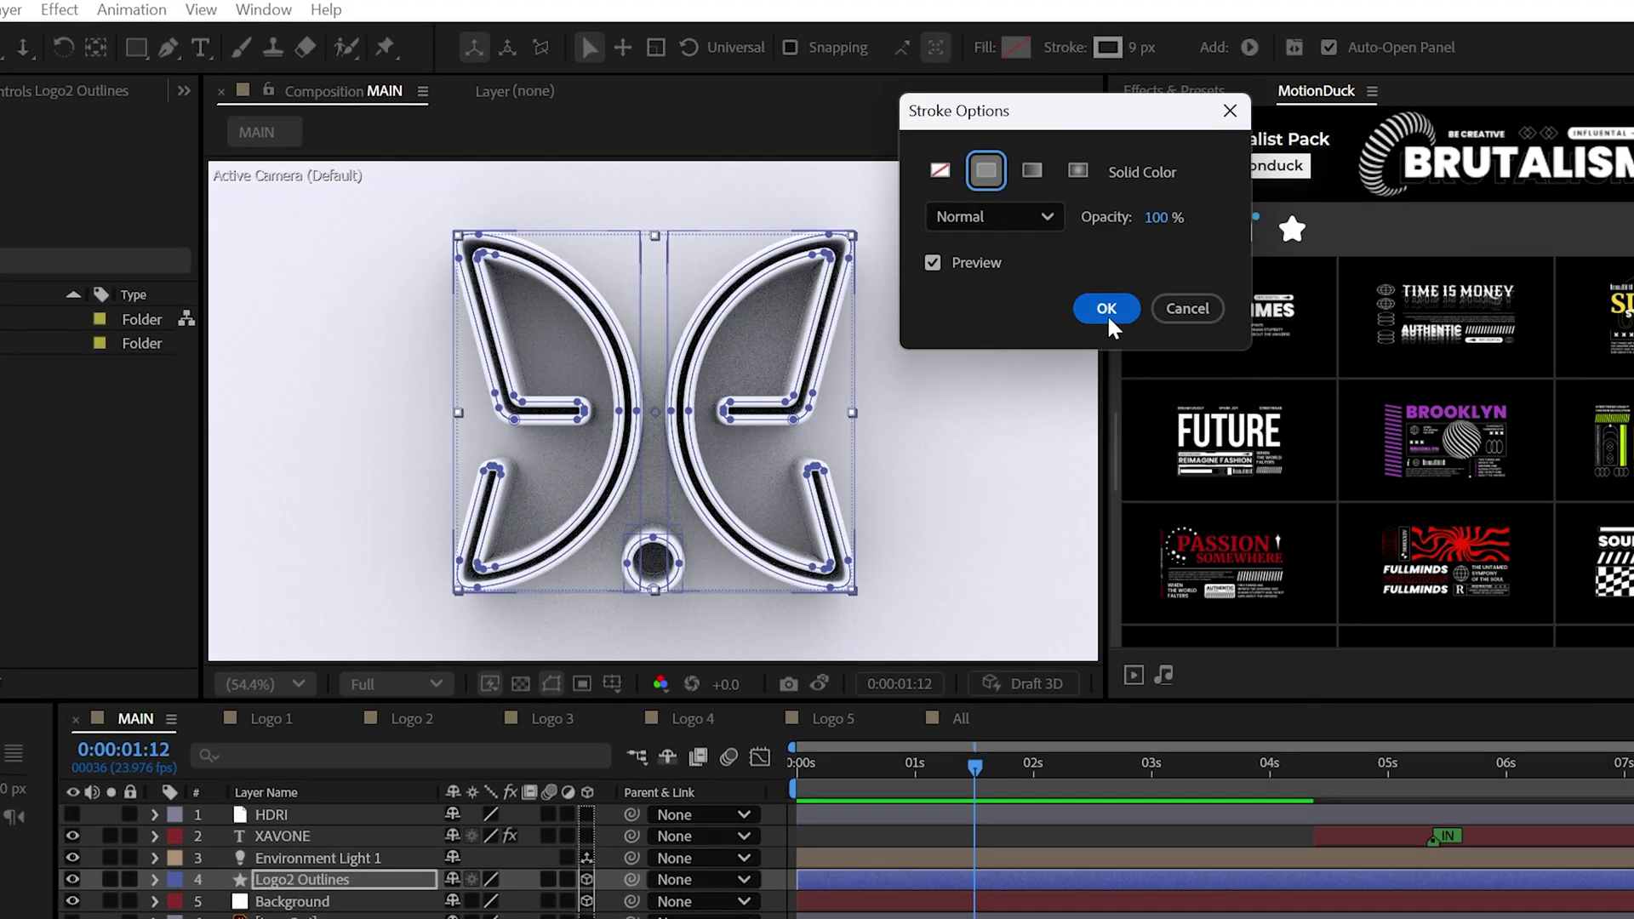
click(1109, 315)
click(714, 632)
click(620, 432)
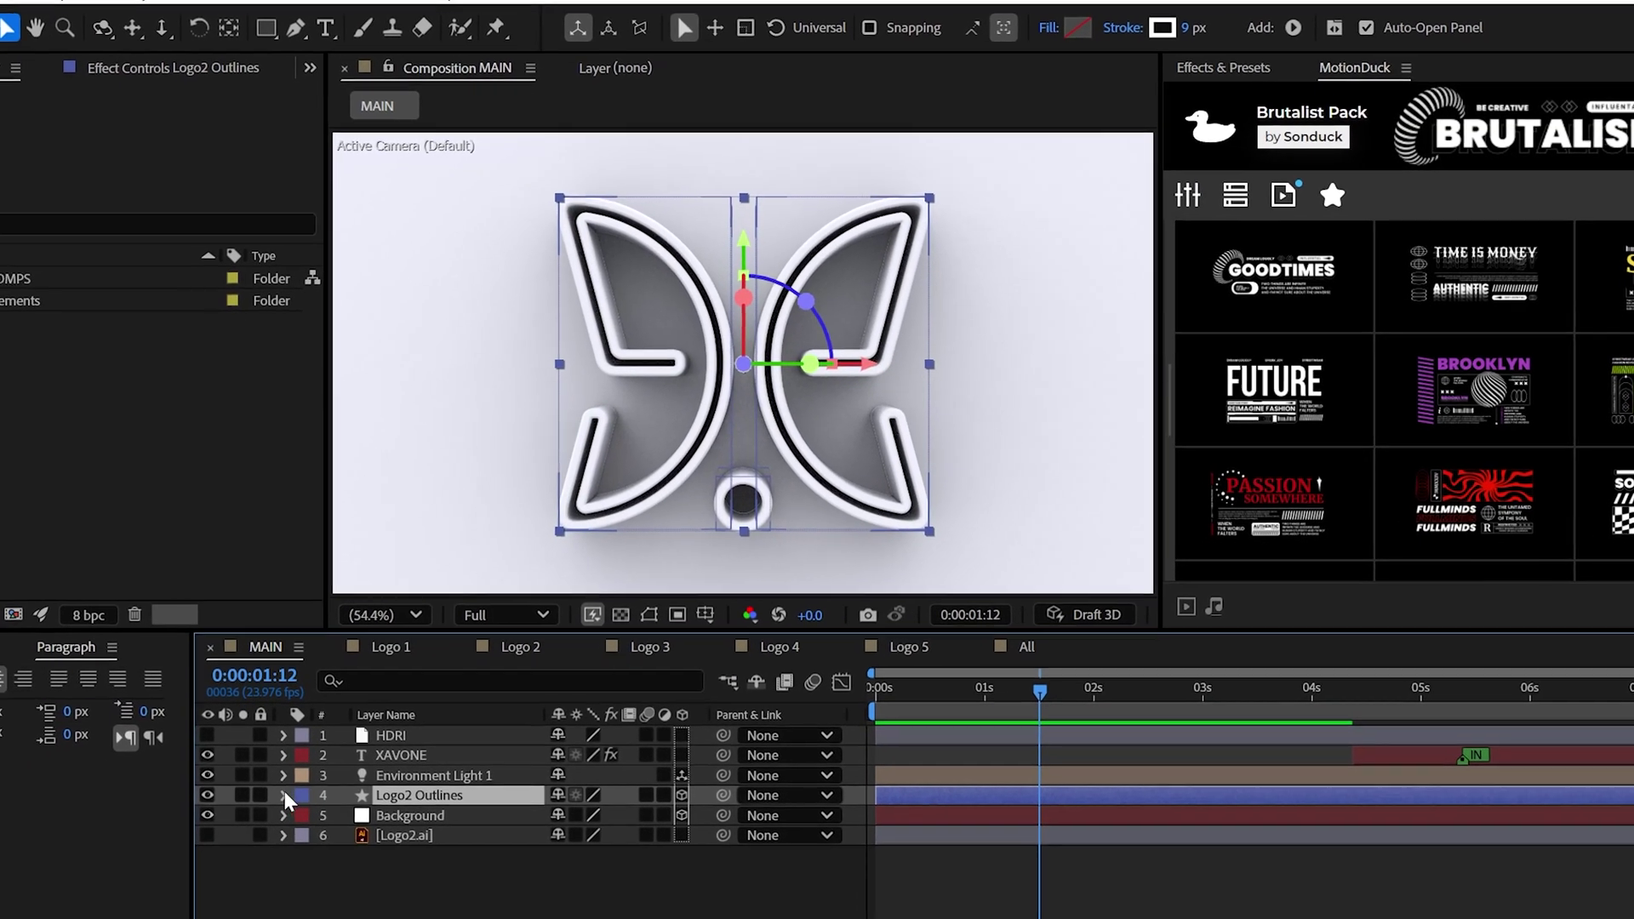
Add an Offset Paths operation to the logo's contents and reveal its settings
click(284, 795)
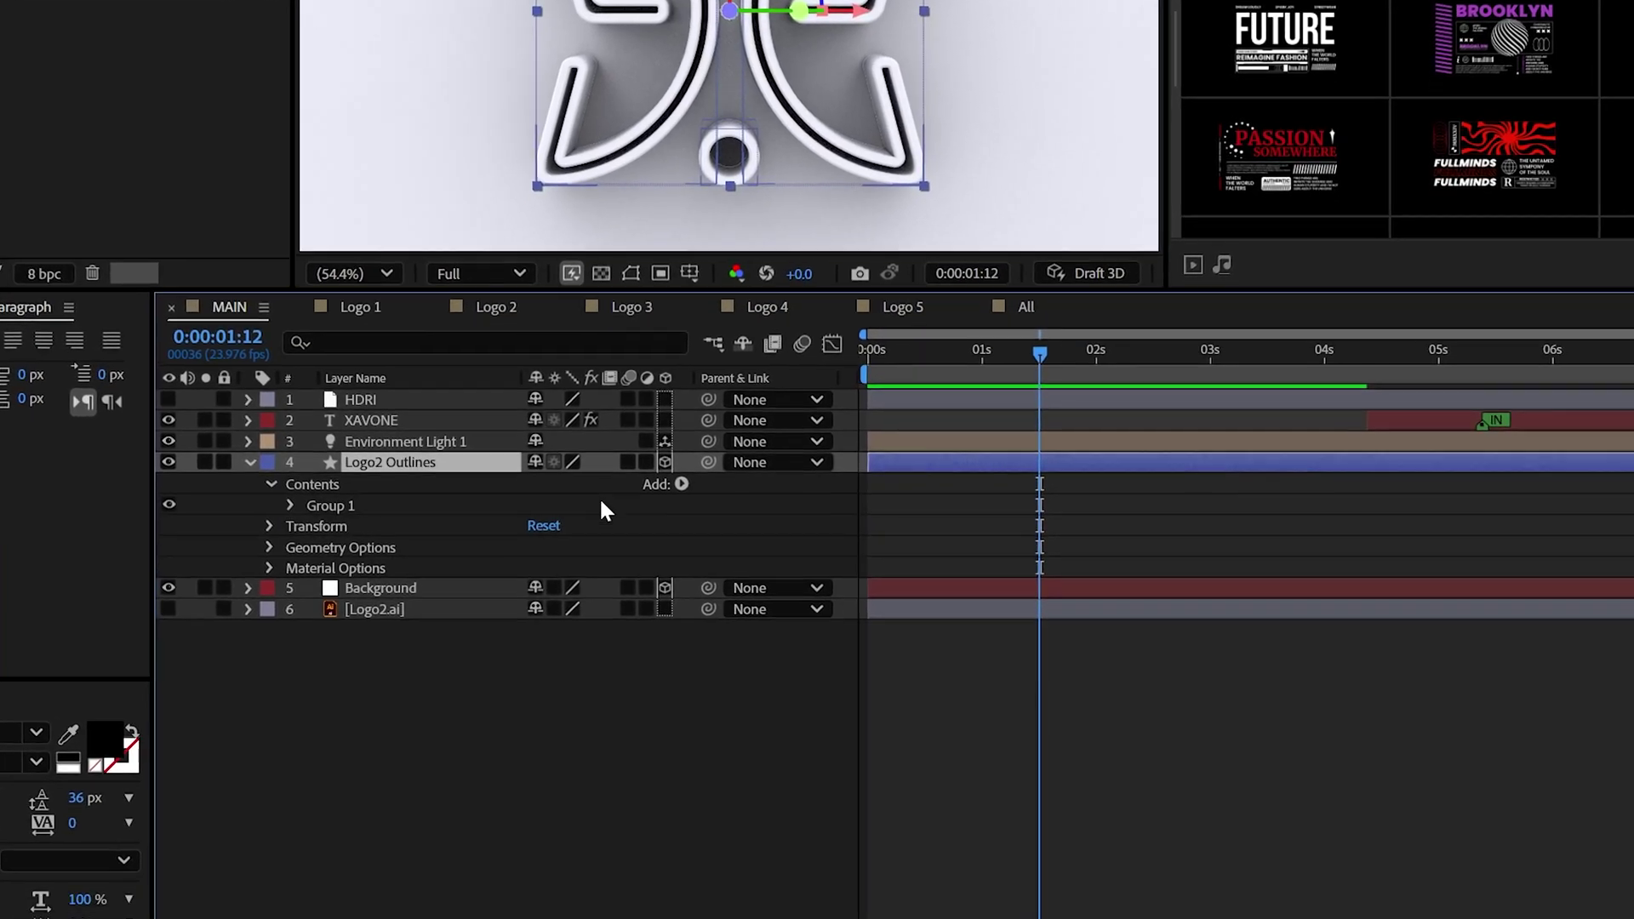
click(681, 484)
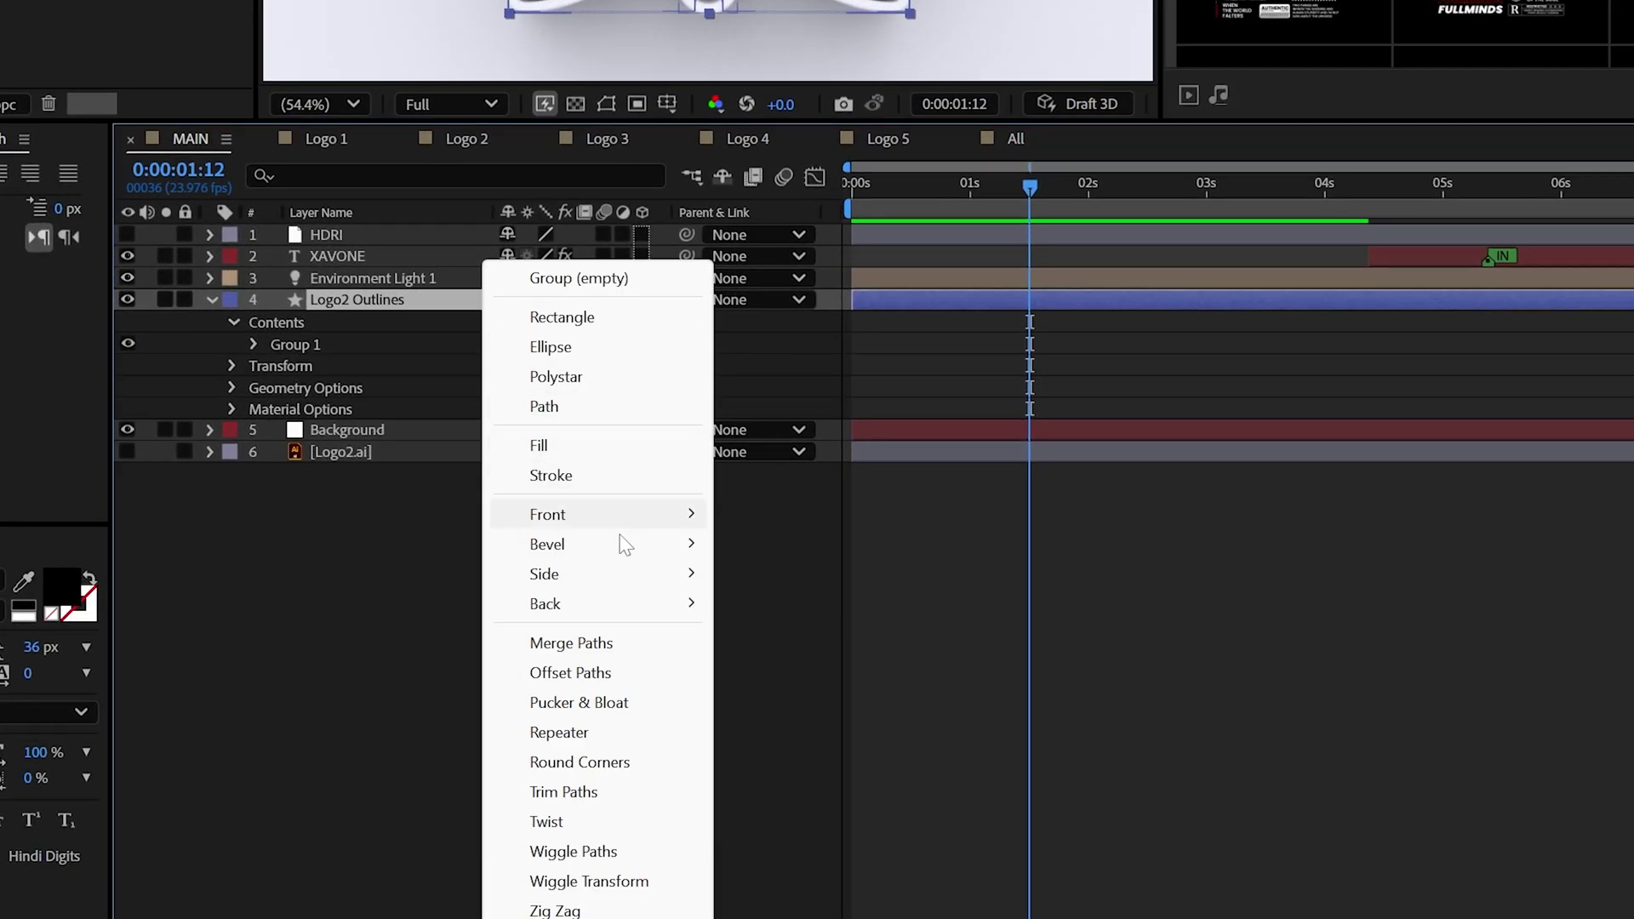
click(570, 672)
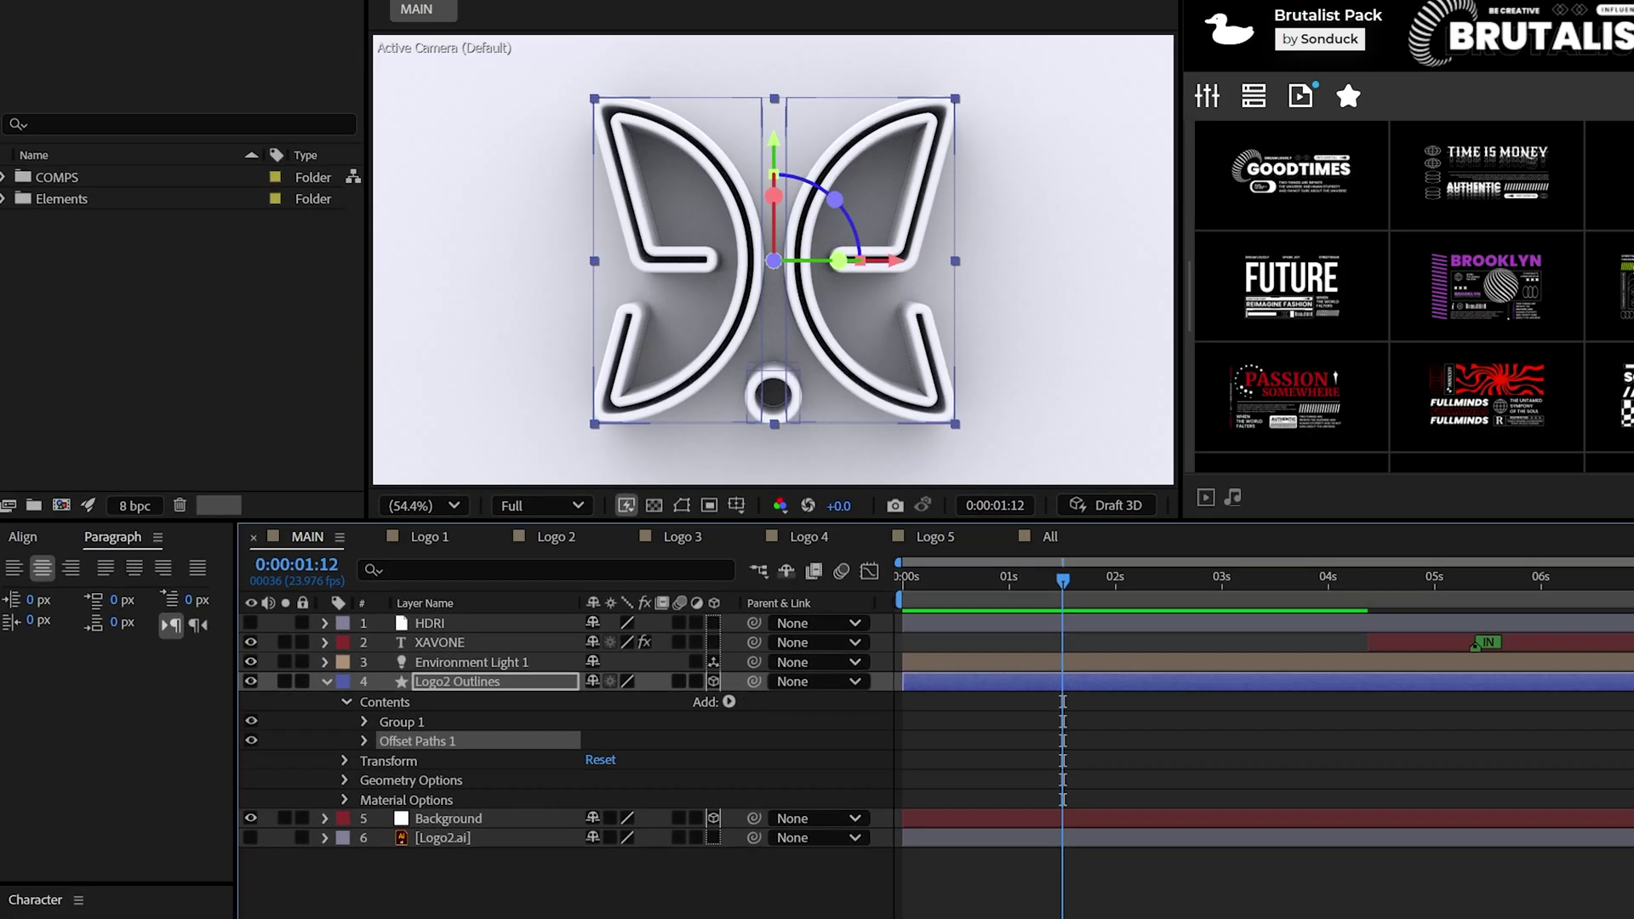
click(364, 742)
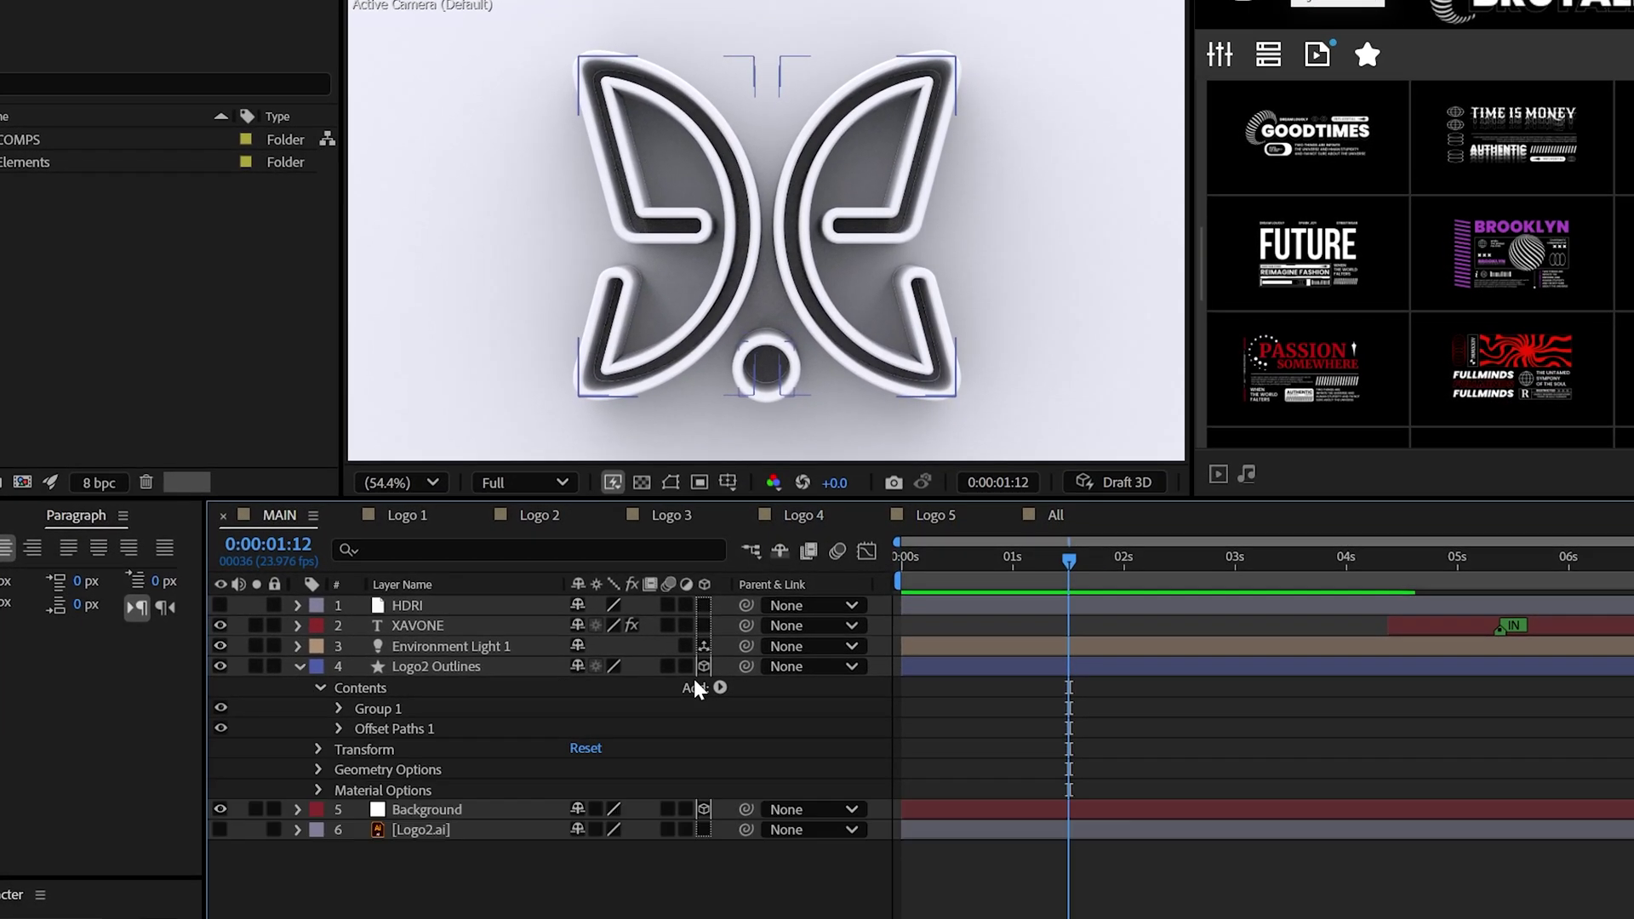
Add Trim Paths and keyframe Start from 100% at 0s, then preview the draw-on
click(715, 687)
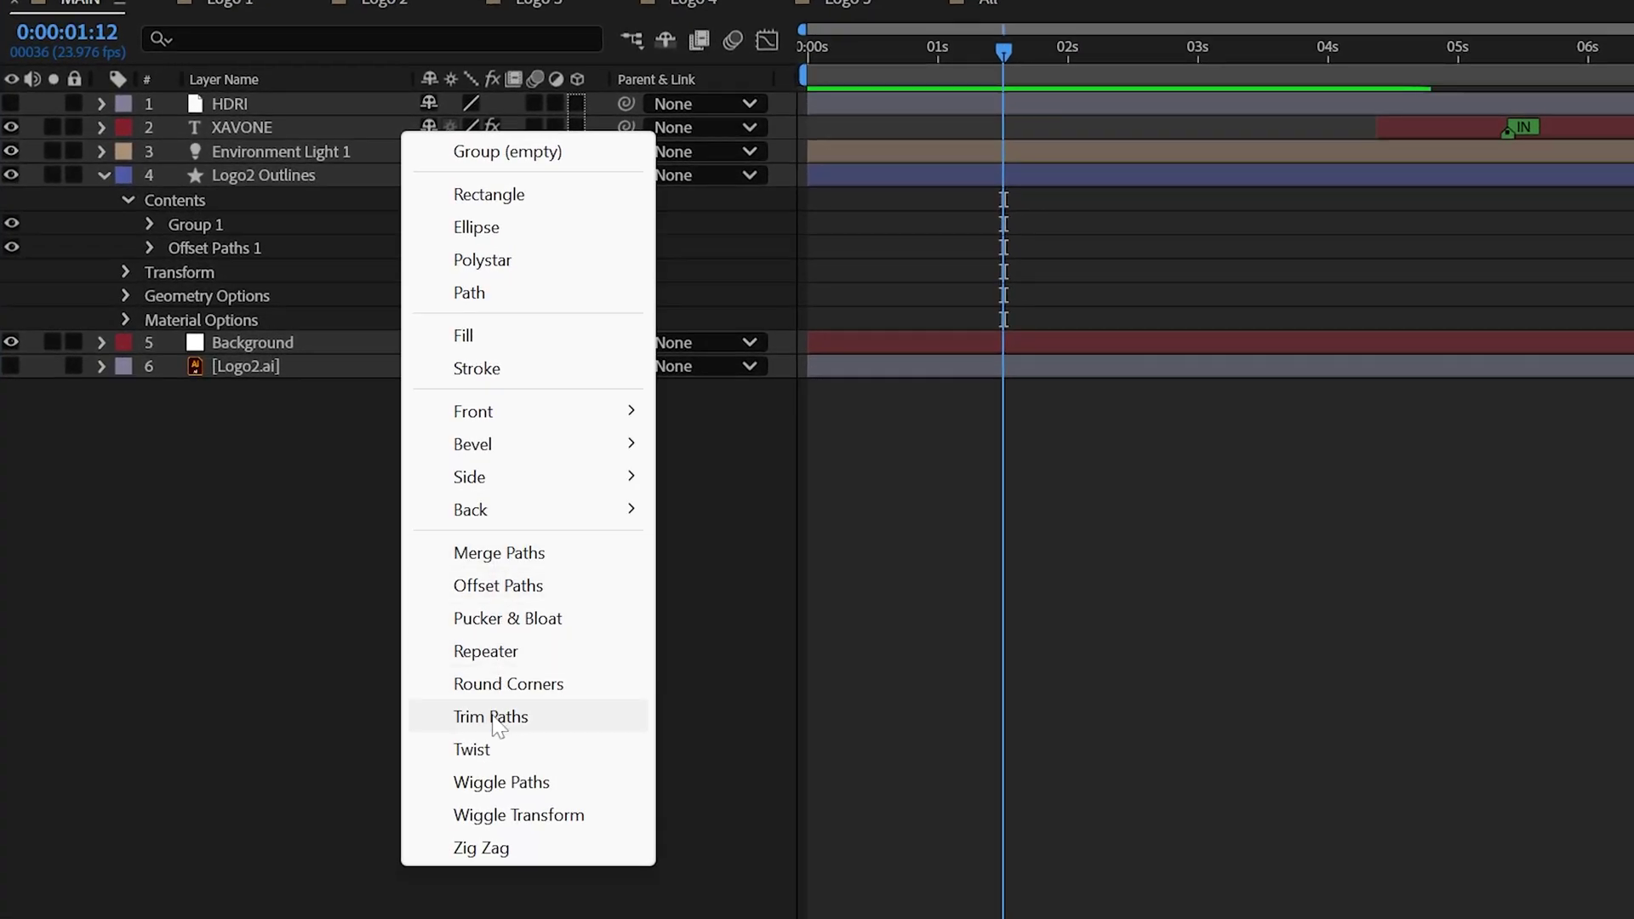
click(628, 918)
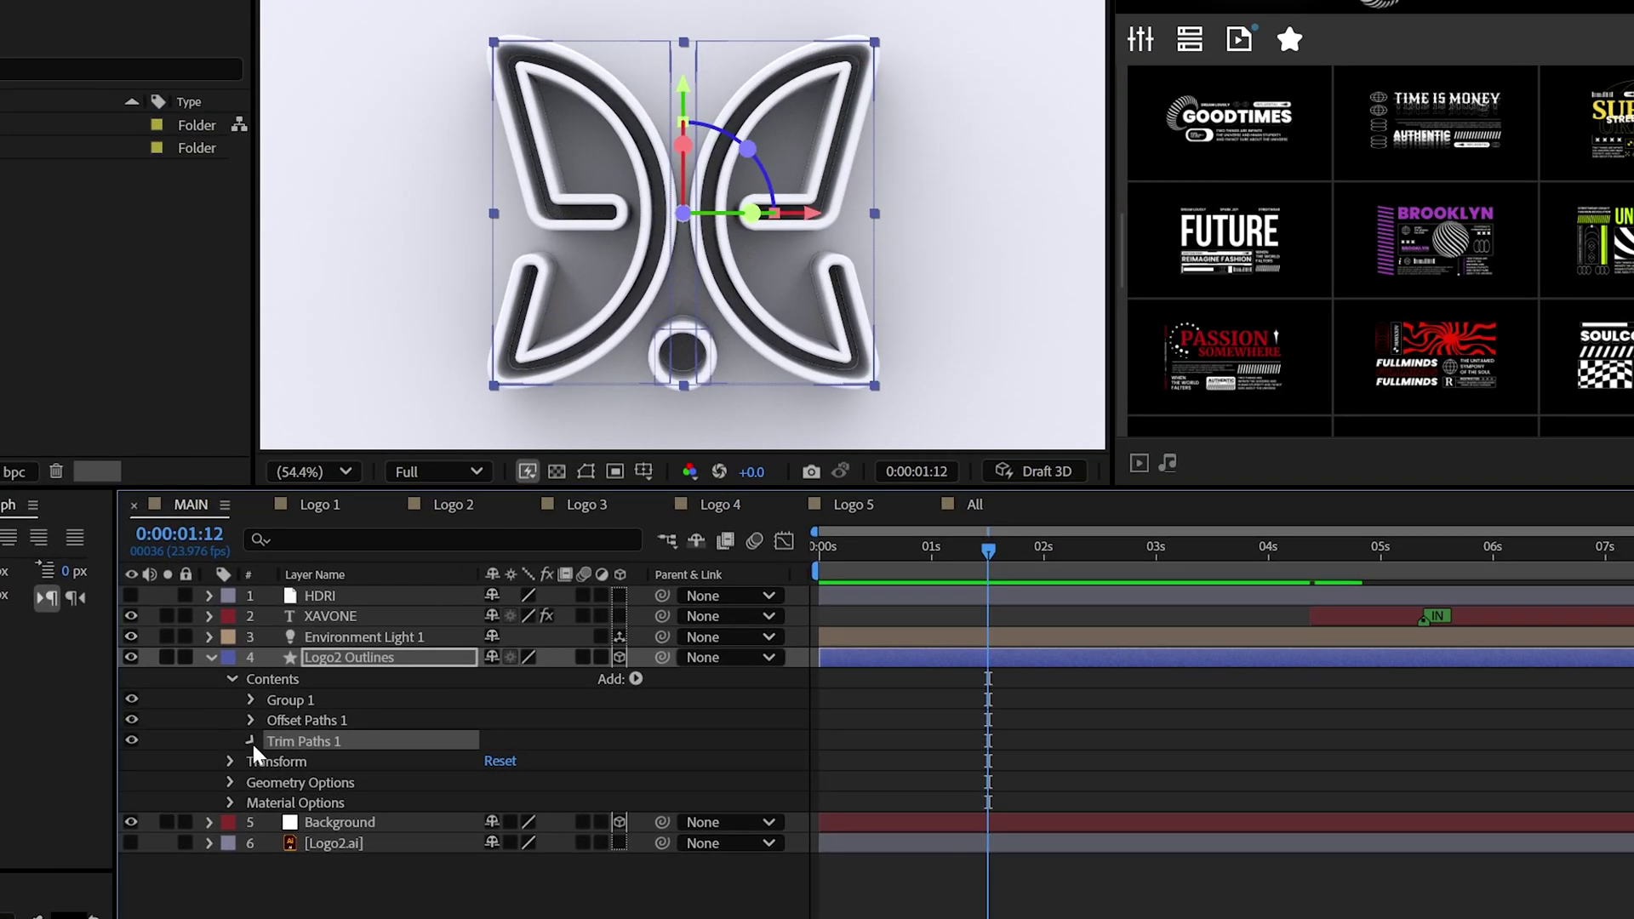
click(149, 272)
click(292, 761)
key(Home)
drag(503, 761, 595, 750)
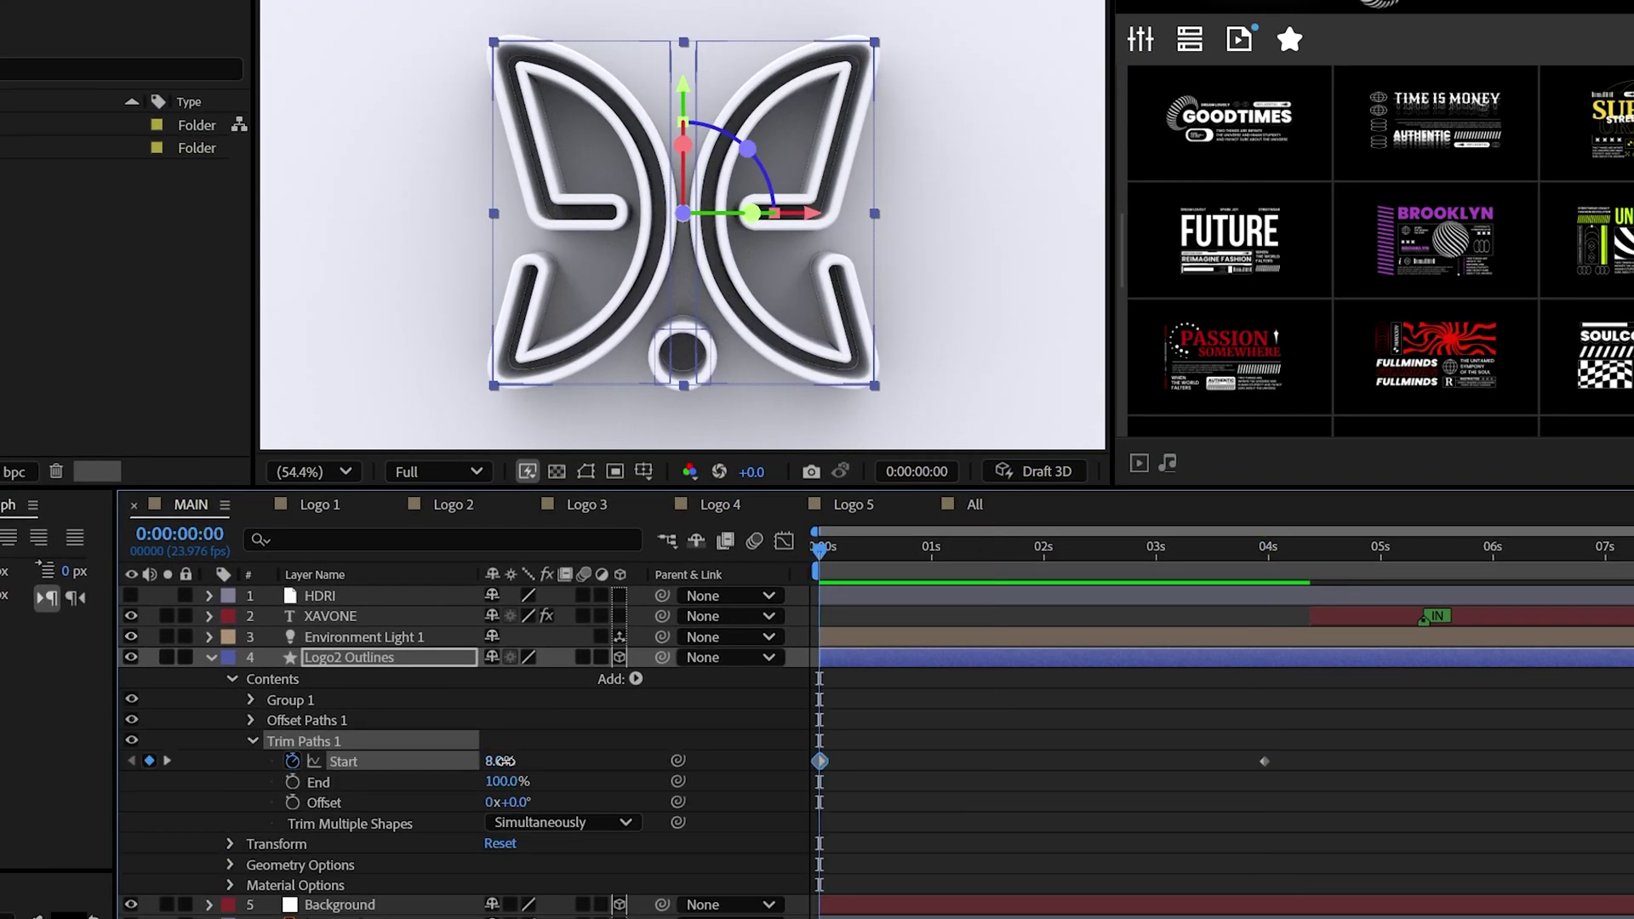
key(space)
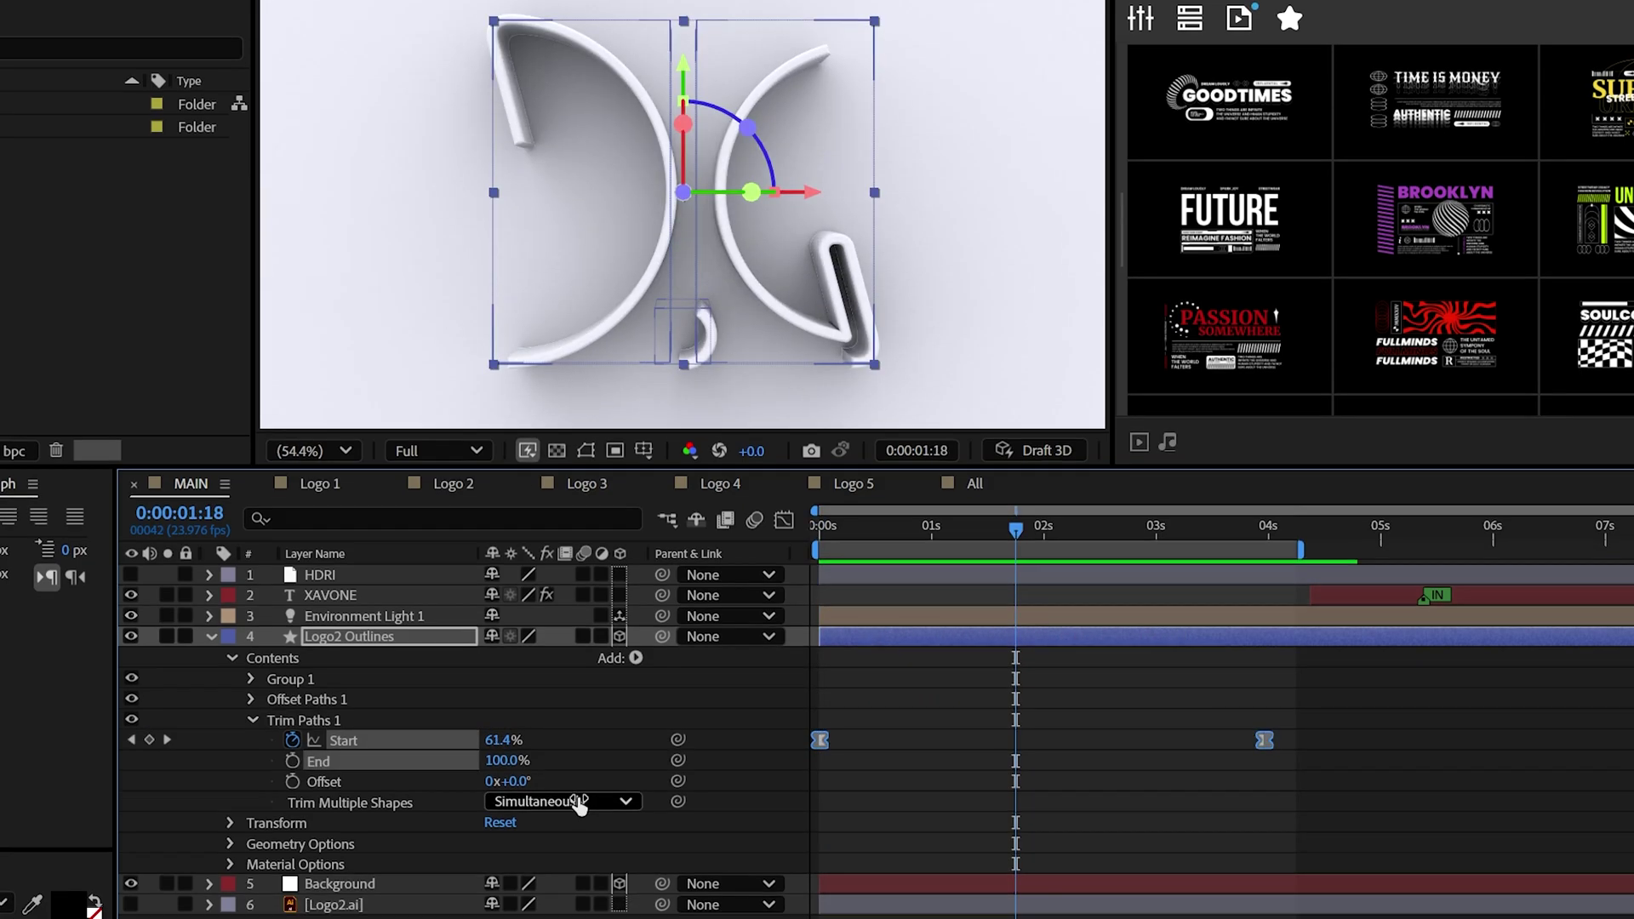
Set Trim Multiple Shapes to Individually and preview again
click(562, 822)
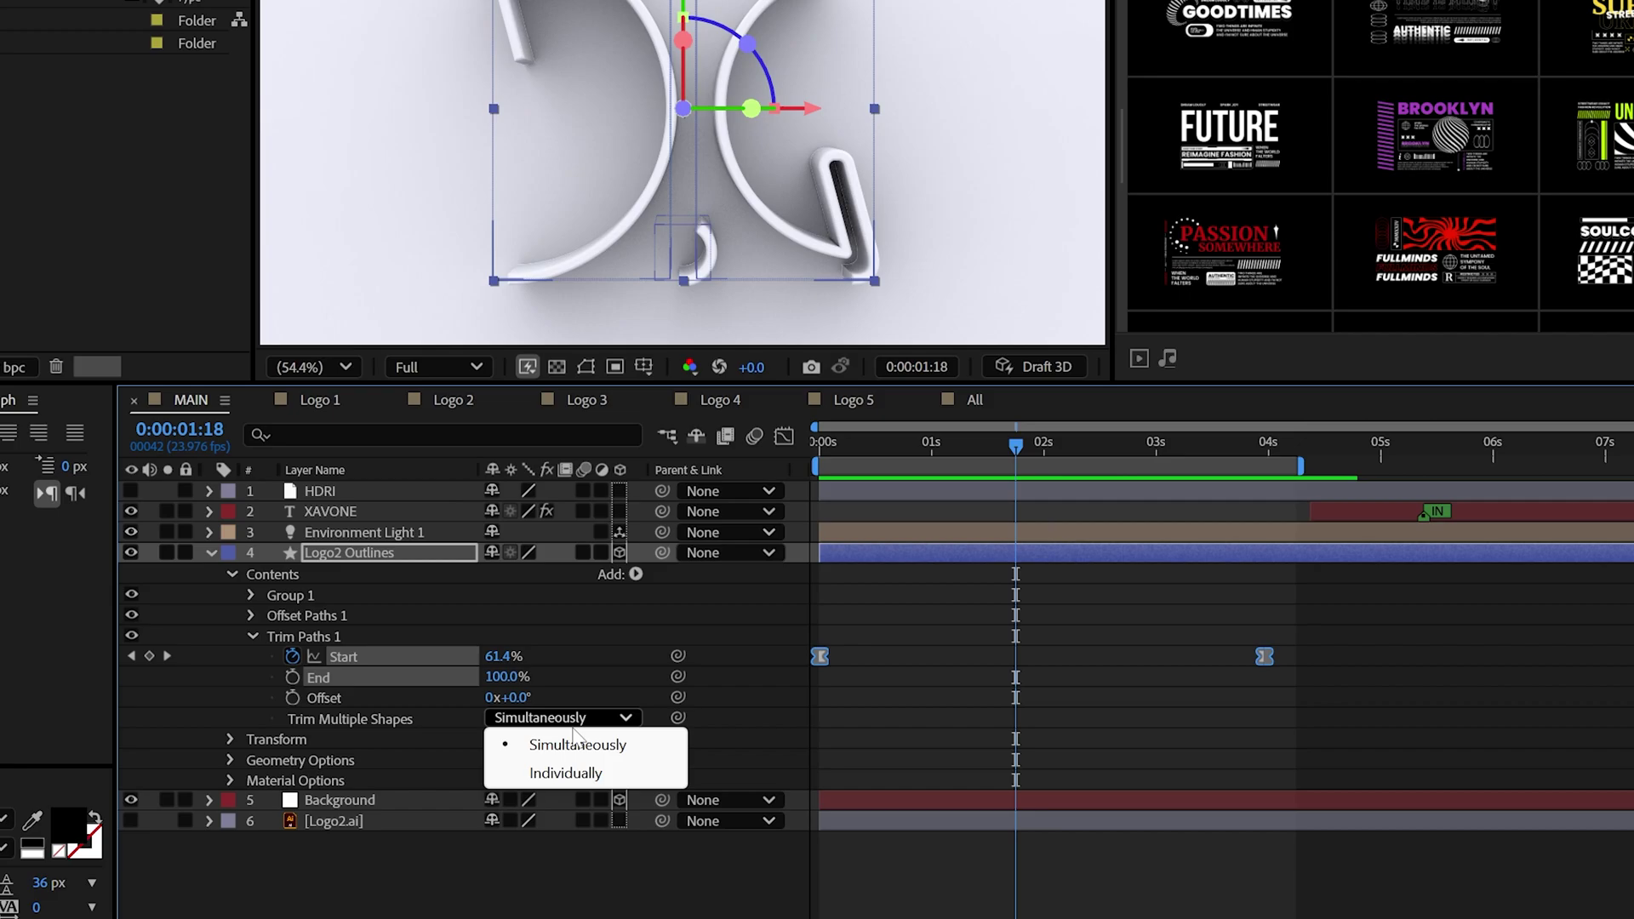
click(553, 776)
key(space)
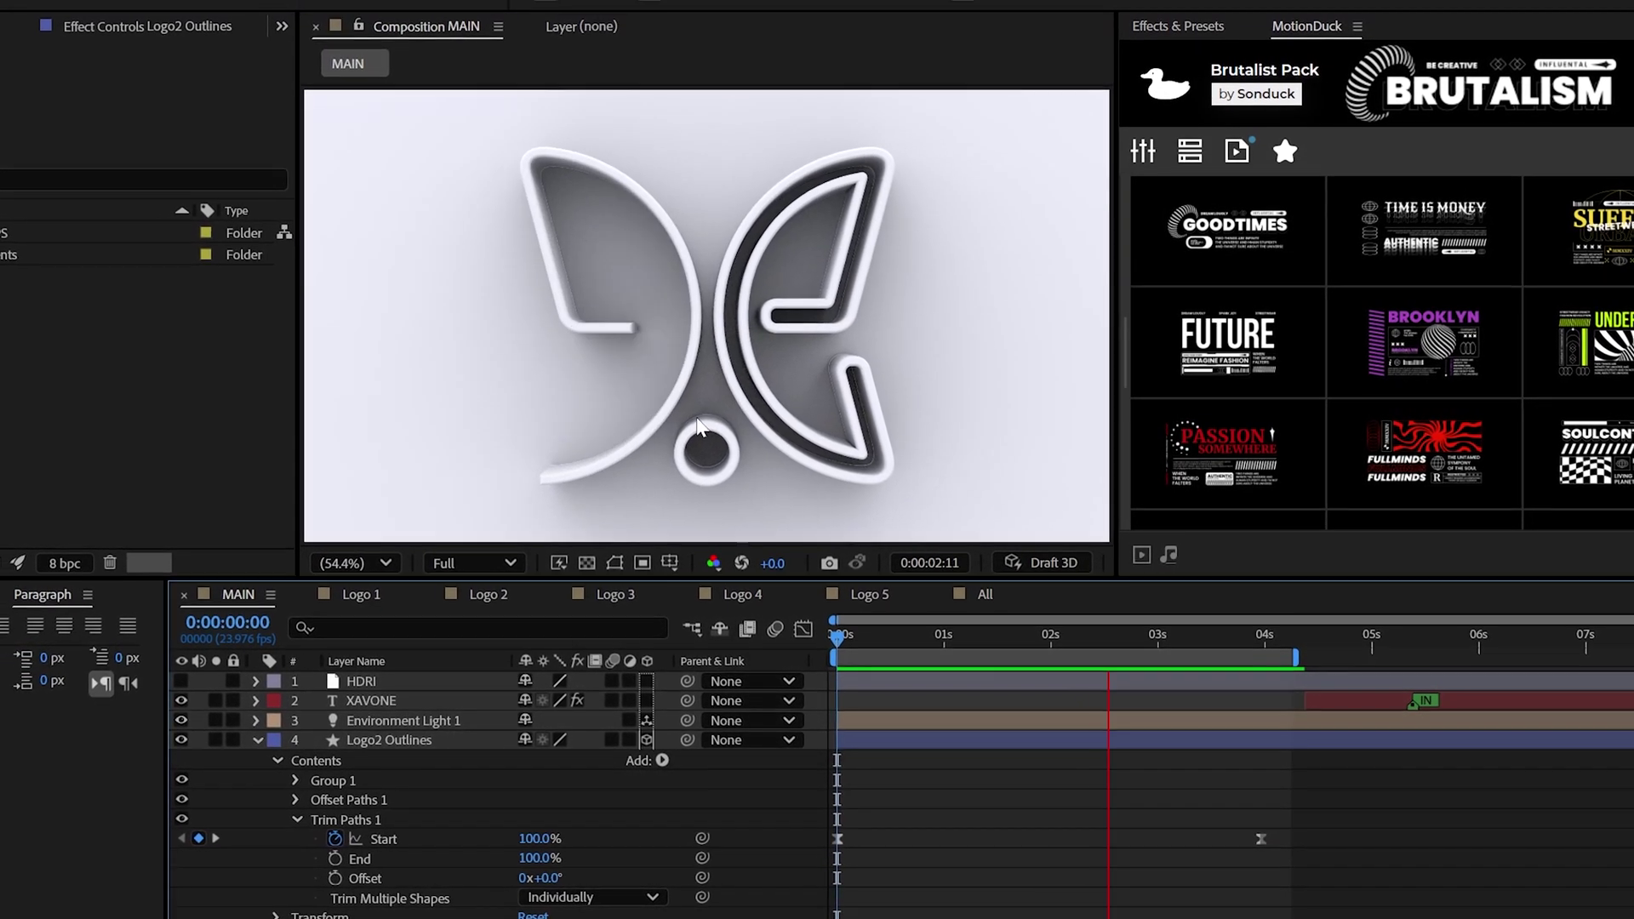
Add a 50mm camera and split the camera layer at 4 seconds
key(space)
click(184, 8)
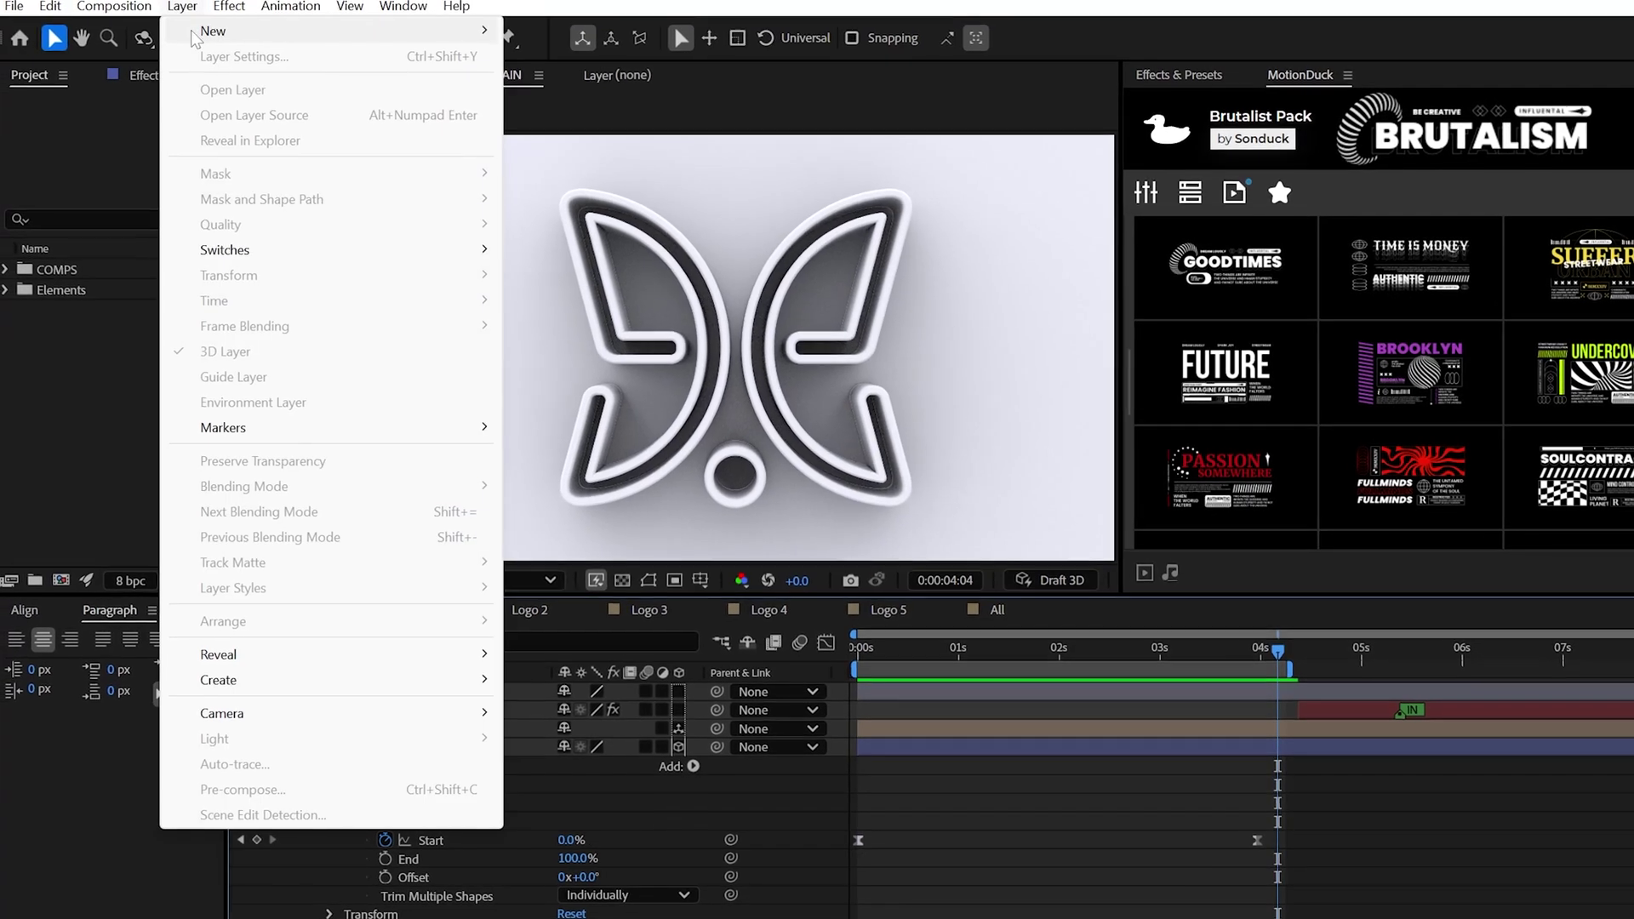
mouse_move(209, 31)
click(620, 113)
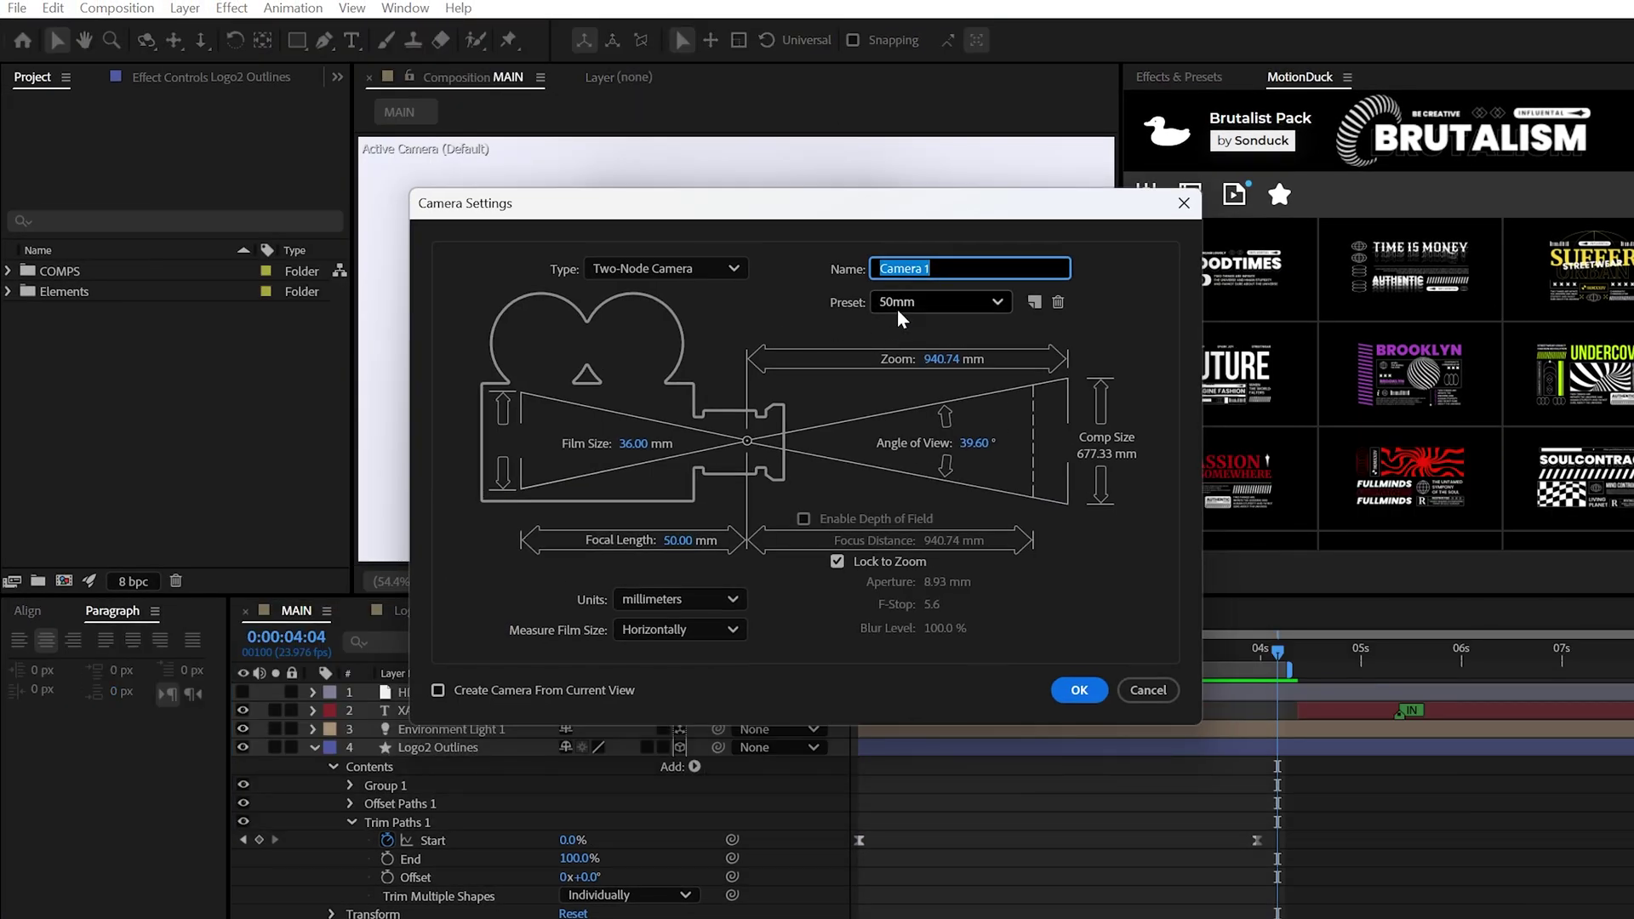
click(1078, 691)
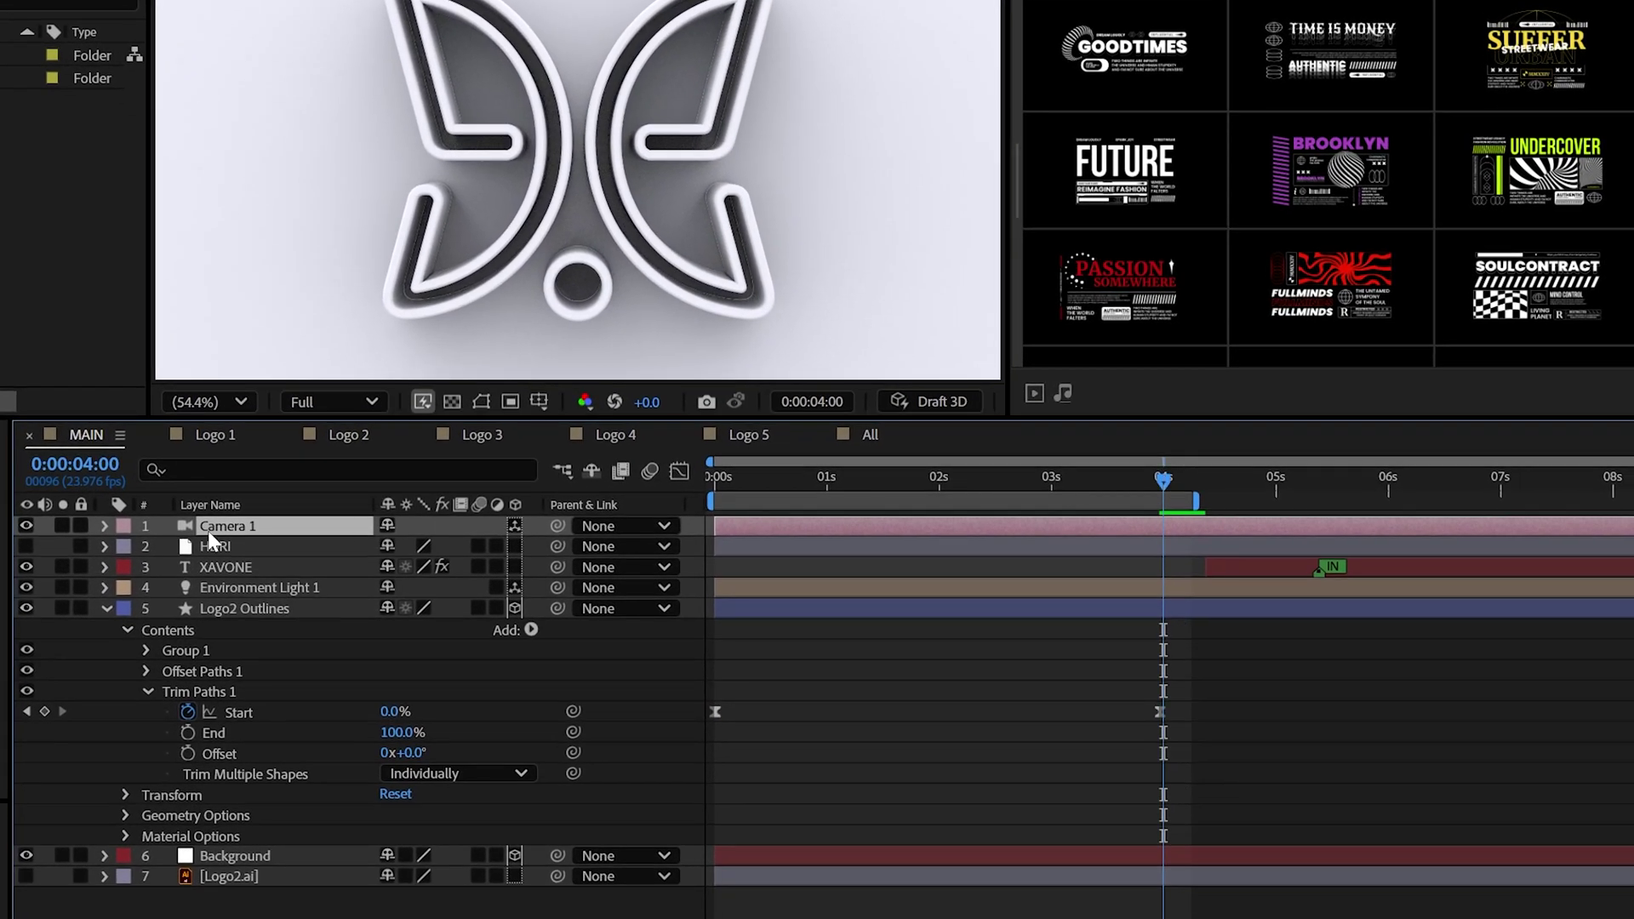
click(50, 9)
click(100, 356)
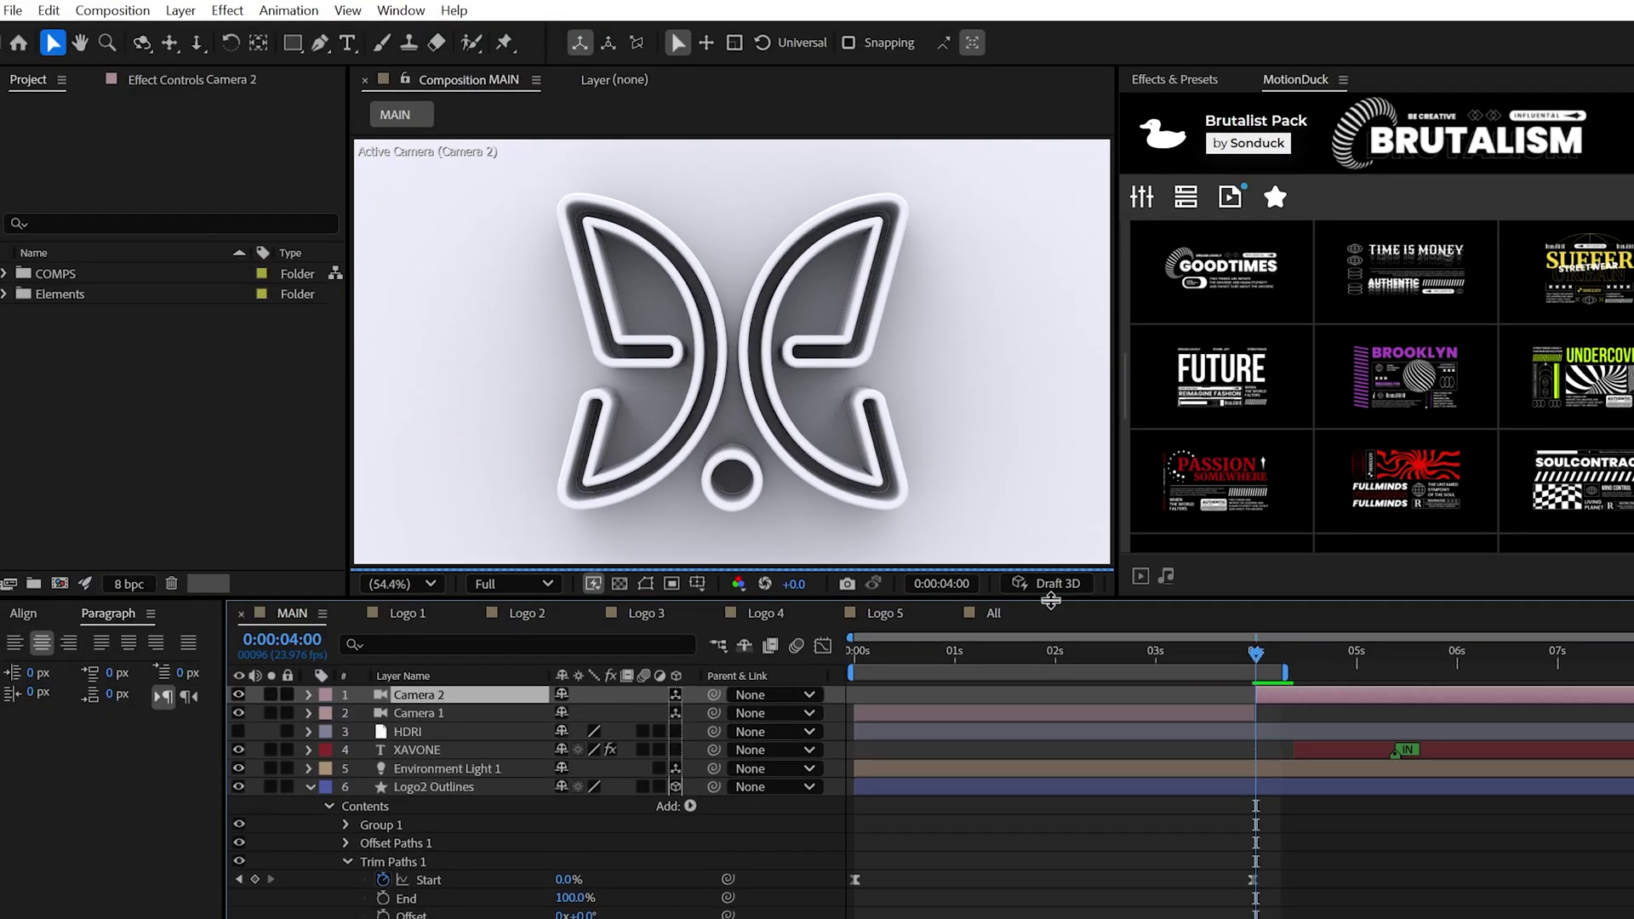
At about 2 seconds, move Camera 1 closer, reframe and orbit it for a close angled view
drag(1164, 482, 858, 545)
click(992, 718)
click(143, 42)
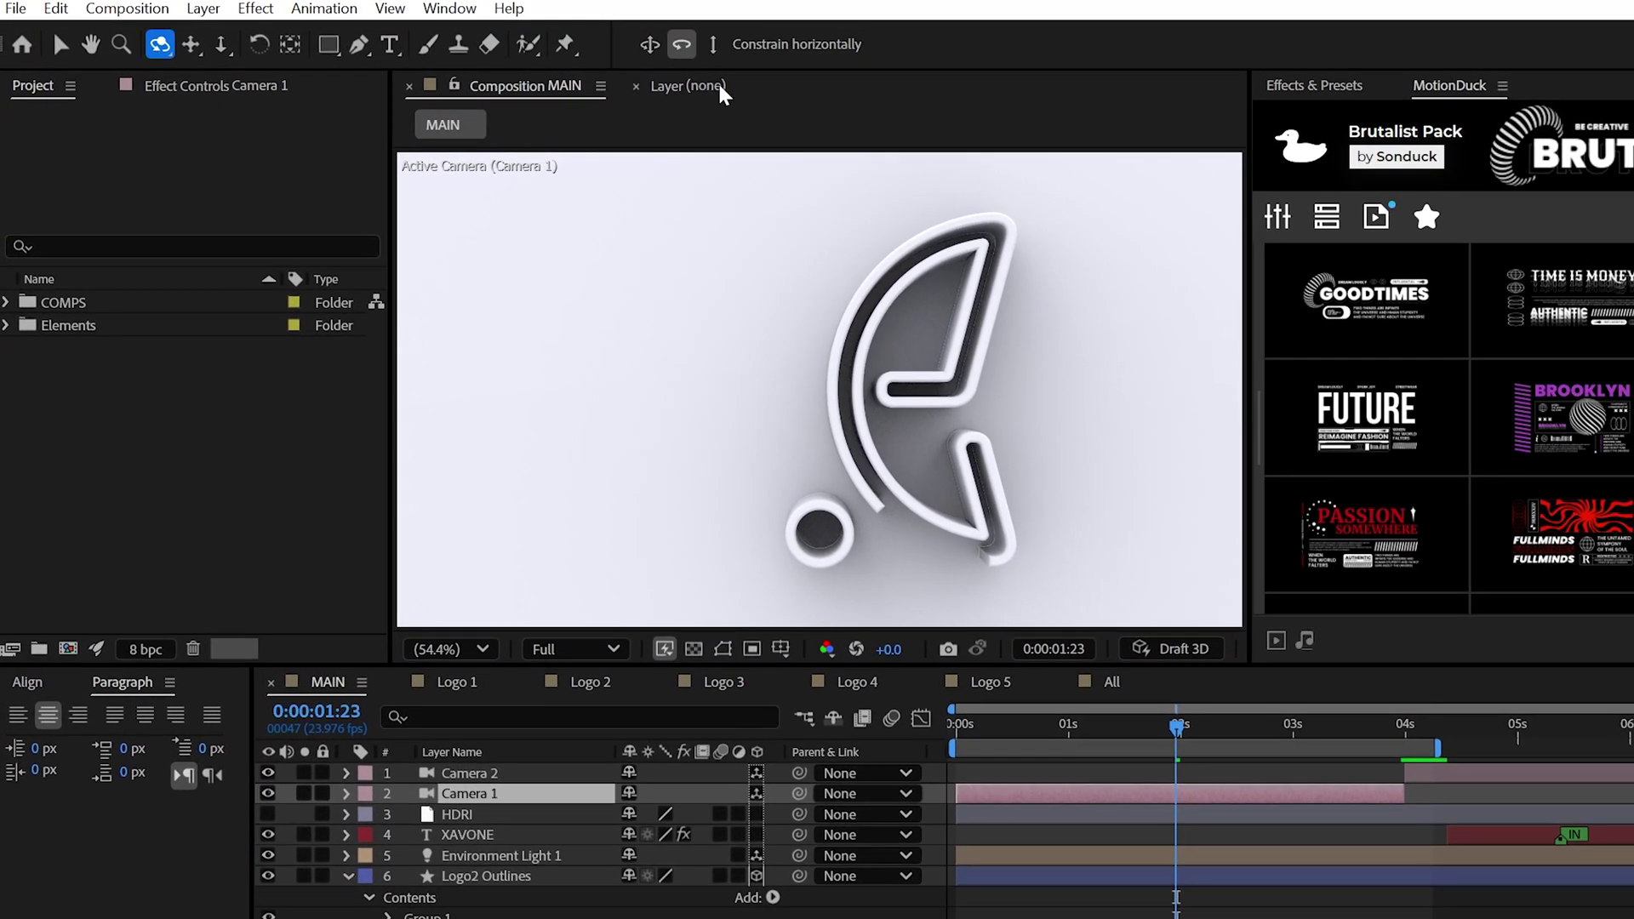
key(c)
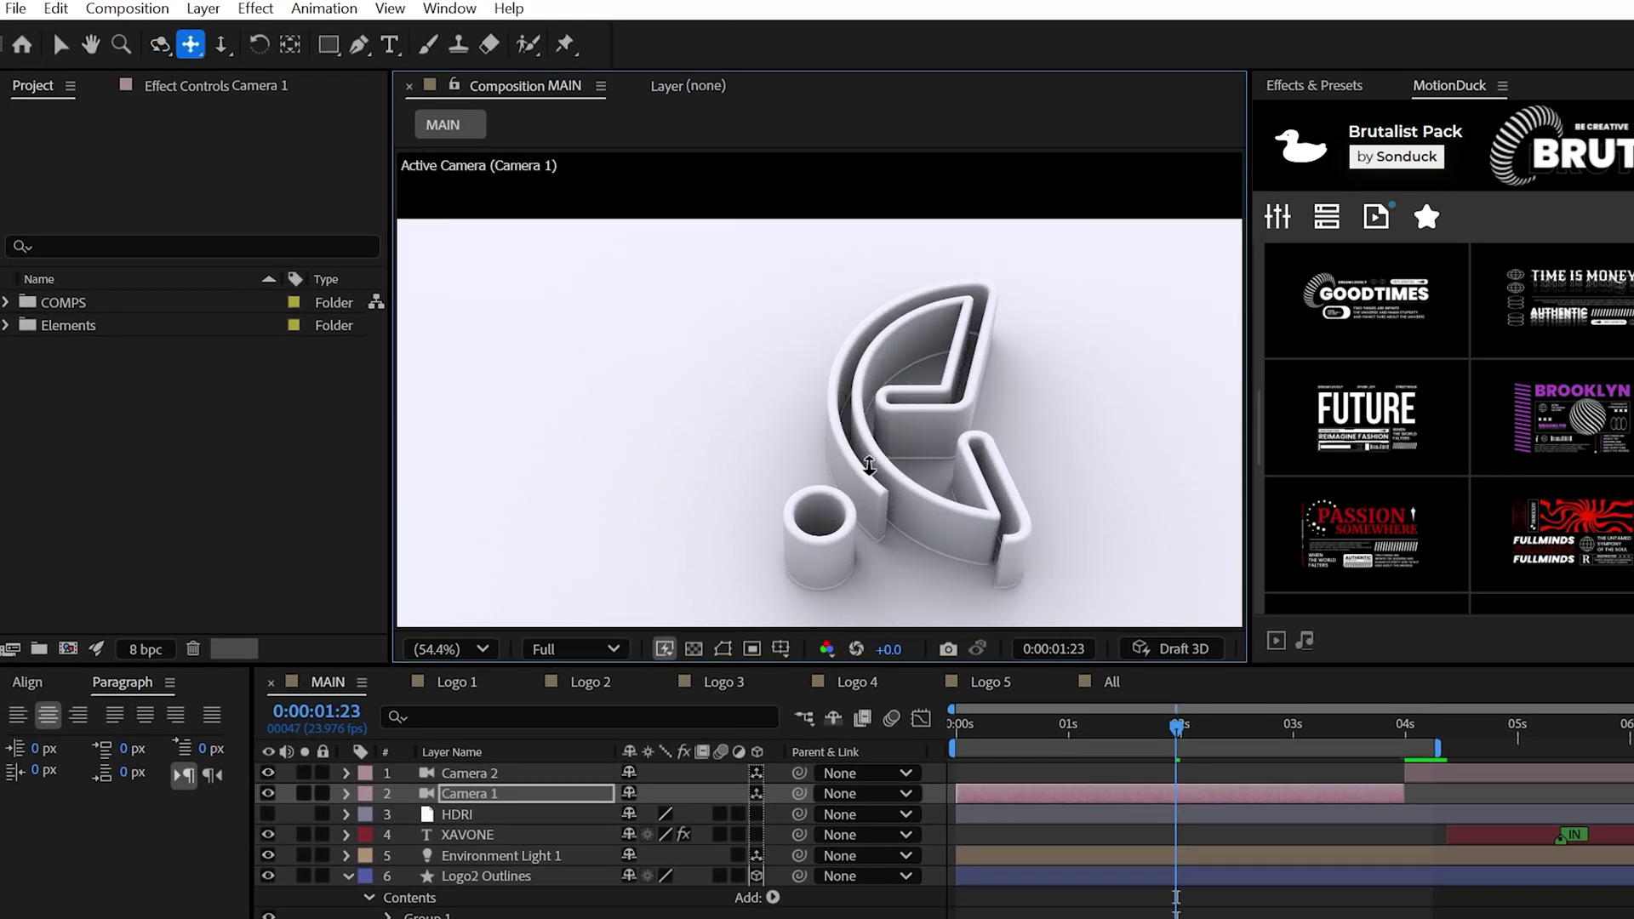
key(c)
drag(865, 338, 864, 310)
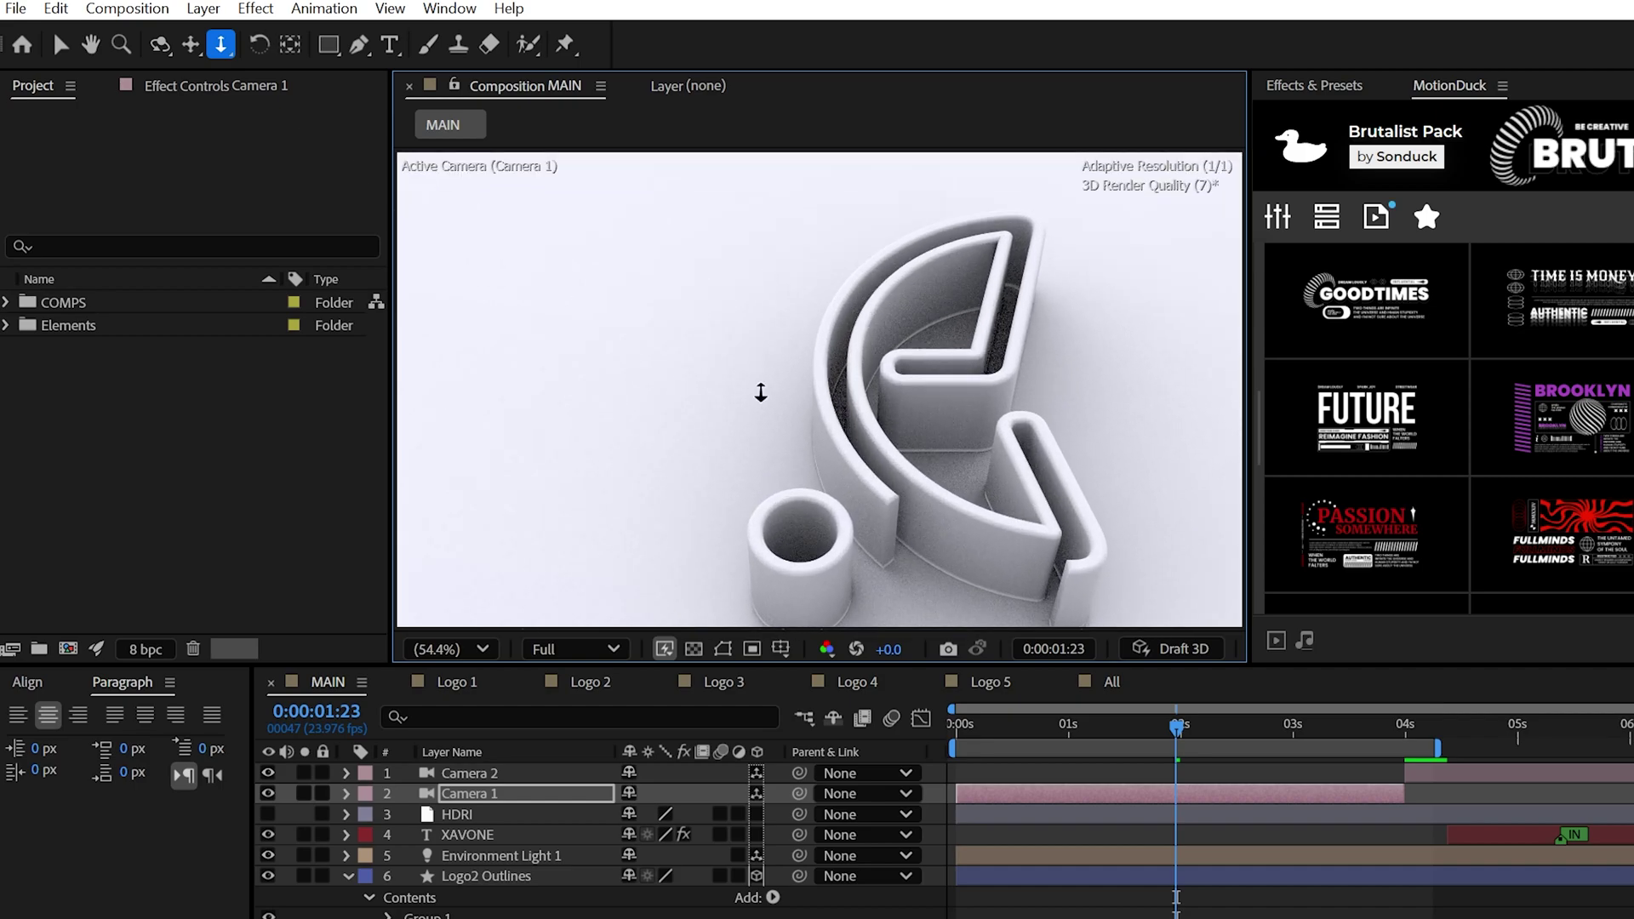
key(c)
key(c)
drag(864, 384, 867, 373)
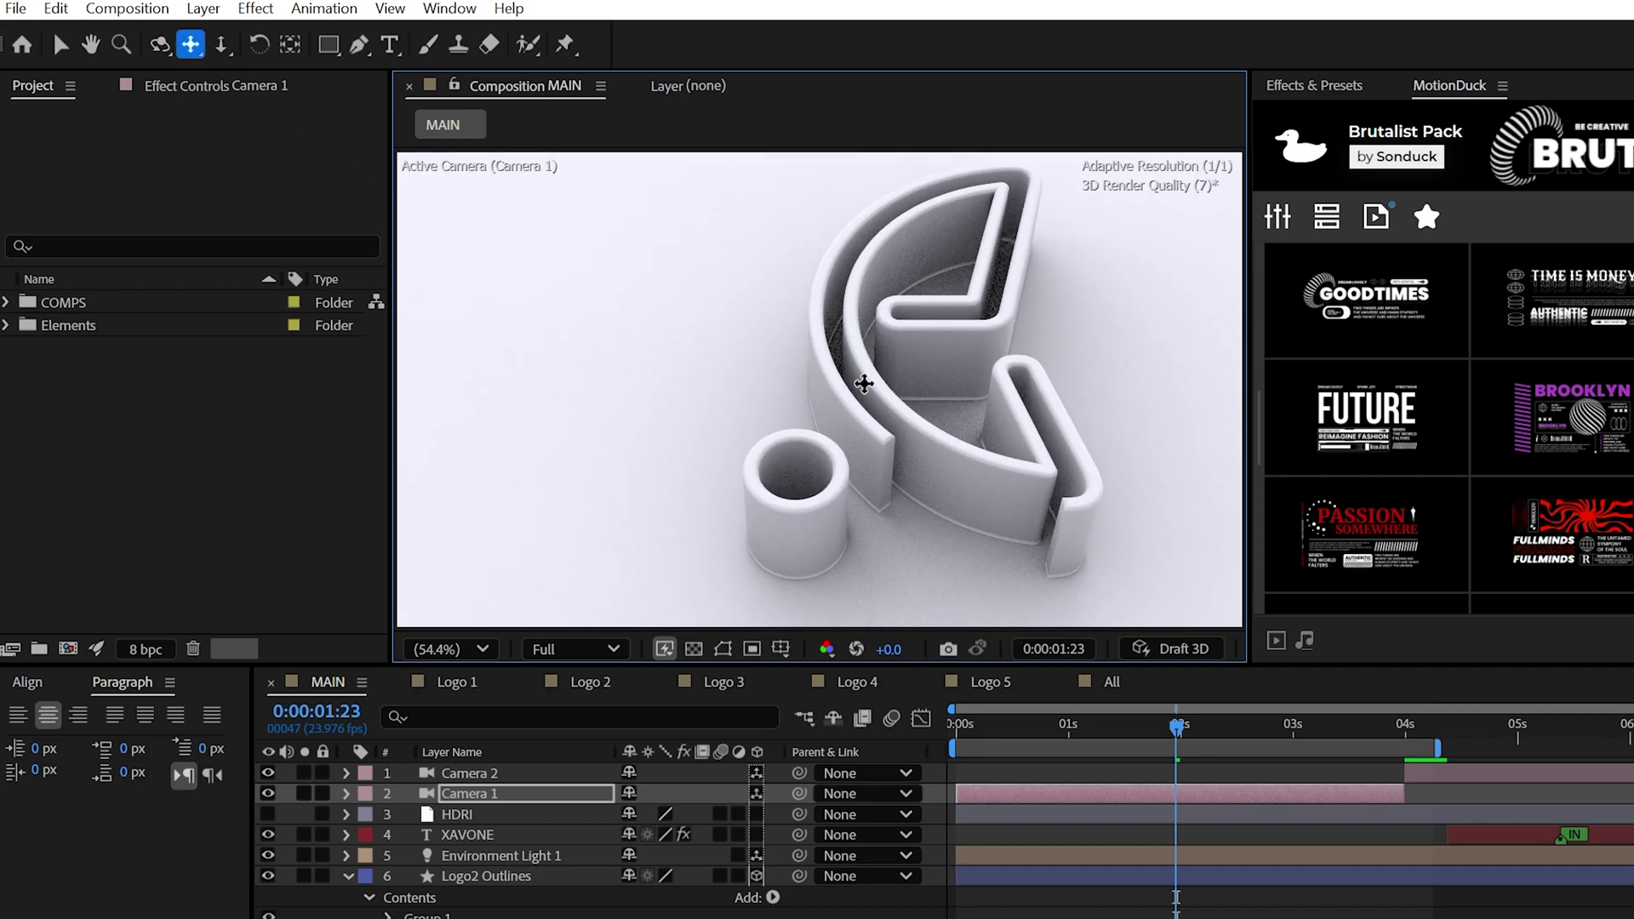
key(c)
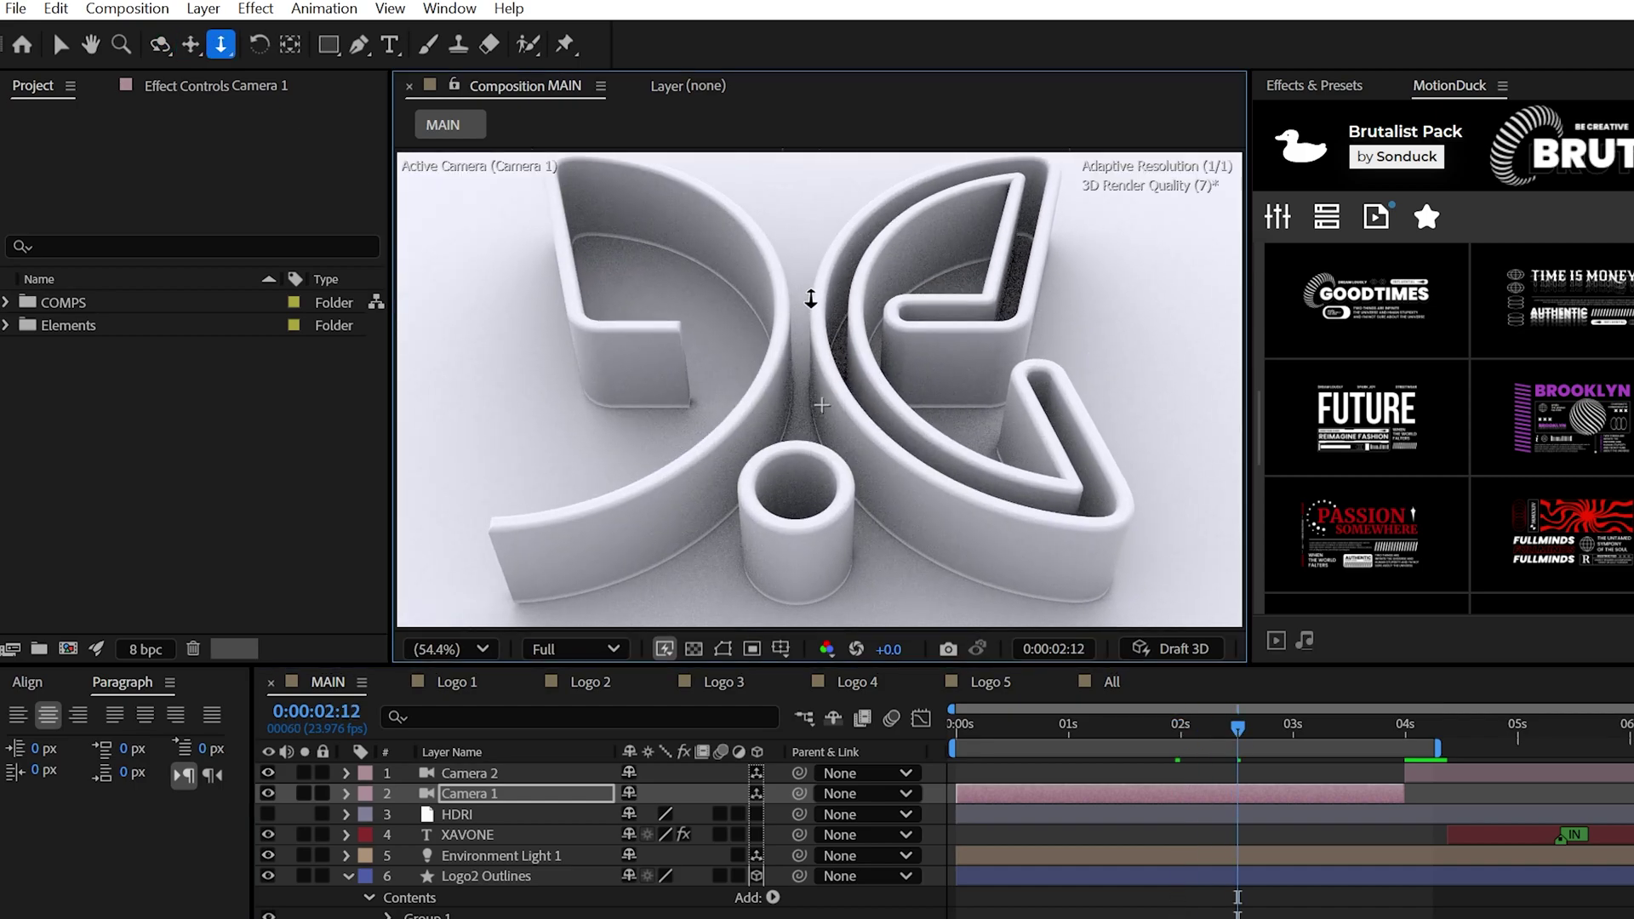
key(c)
drag(810, 298, 762, 321)
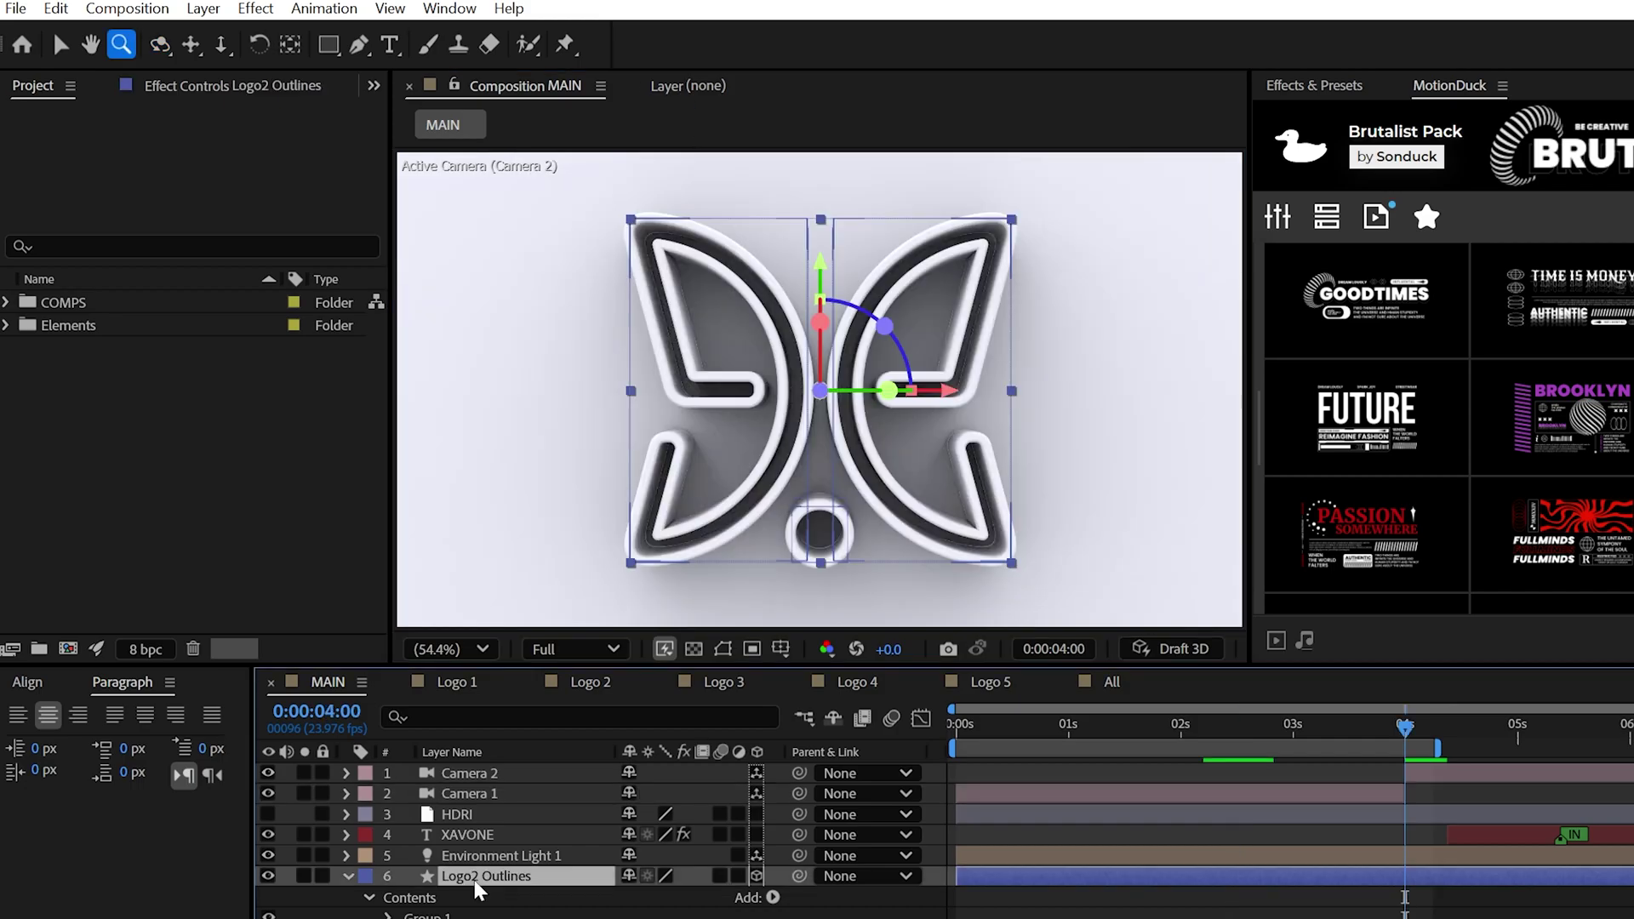
Check the logo layer's rotation keyframes over the first second
key(r)
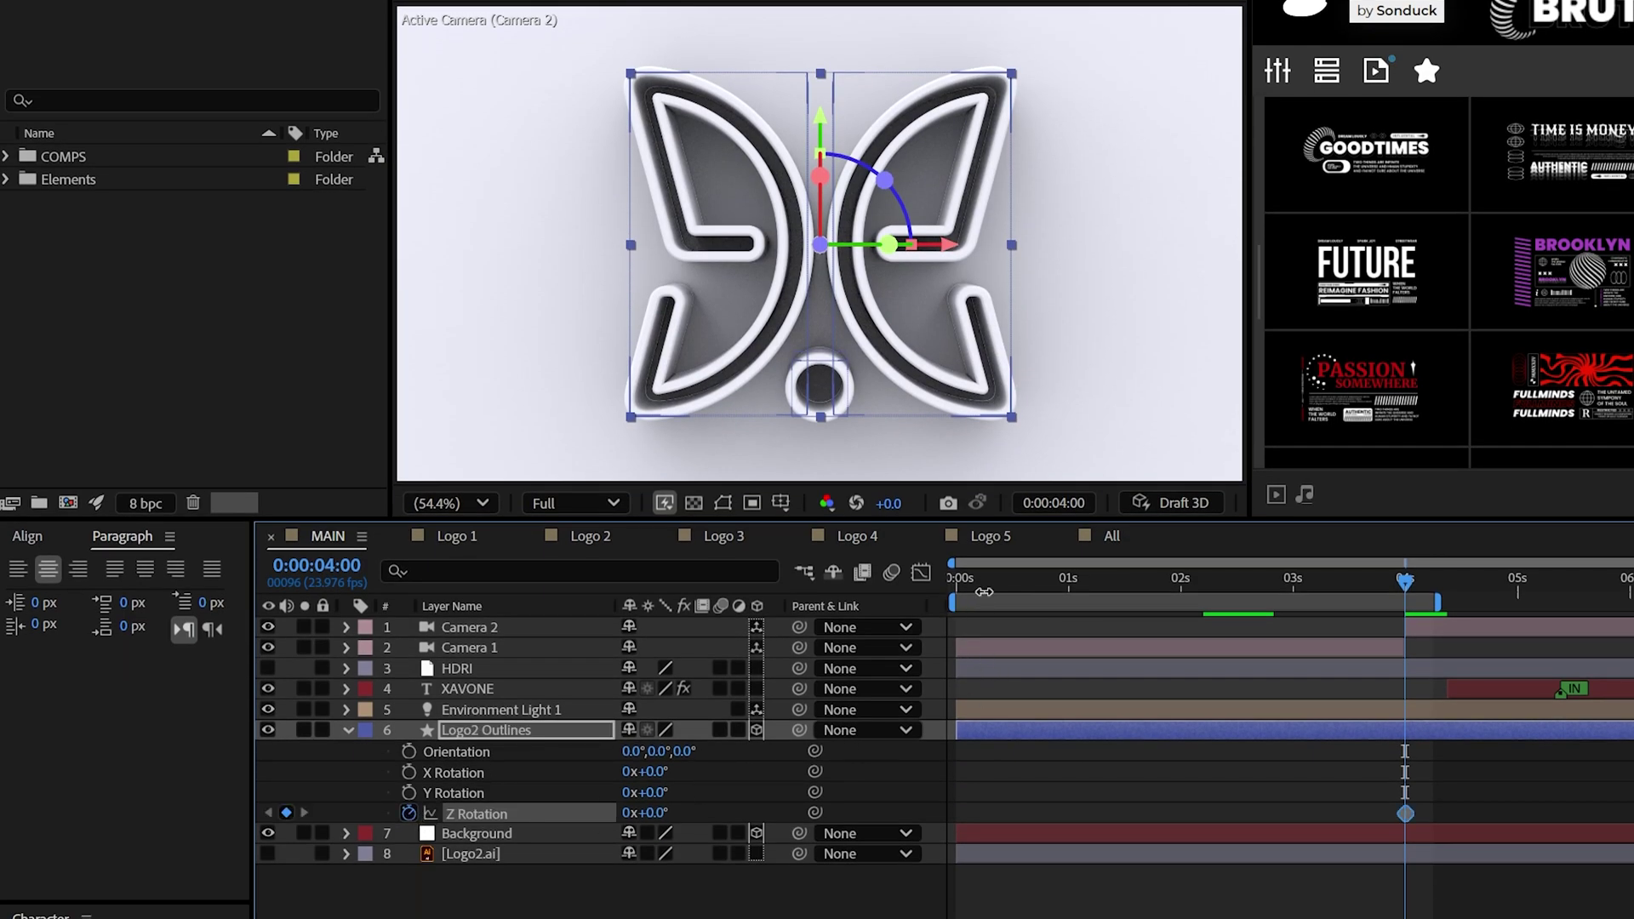
key(Home)
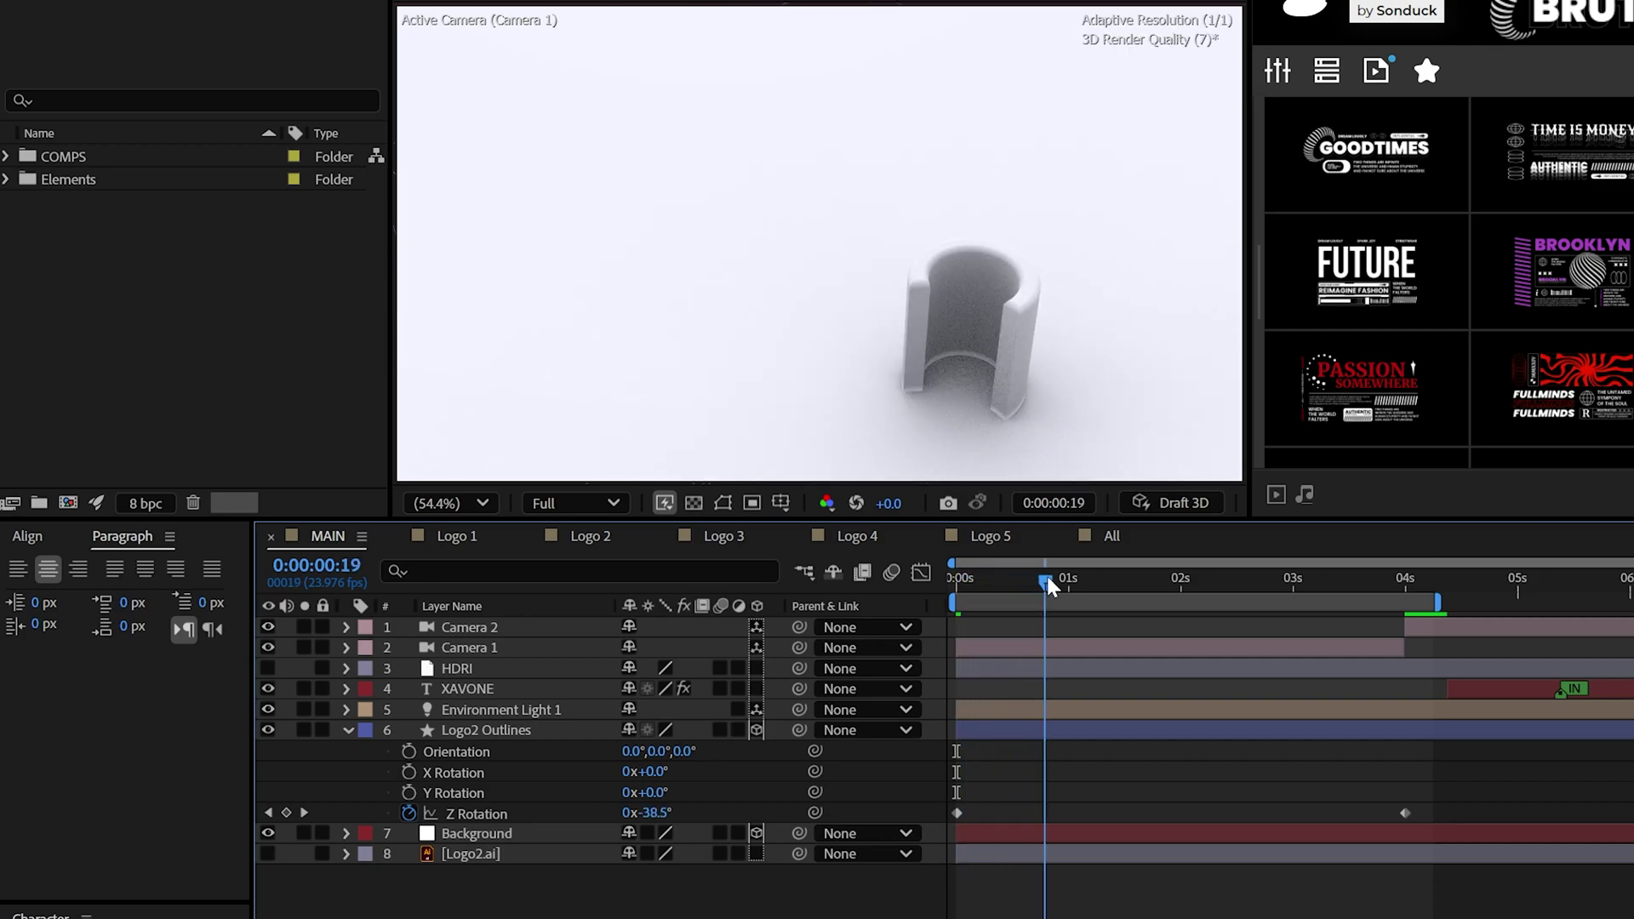
drag(1047, 579, 1337, 583)
At 8 seconds, dolly Camera 2 back to Z -3878.9 so the logo shrinks
click(463, 630)
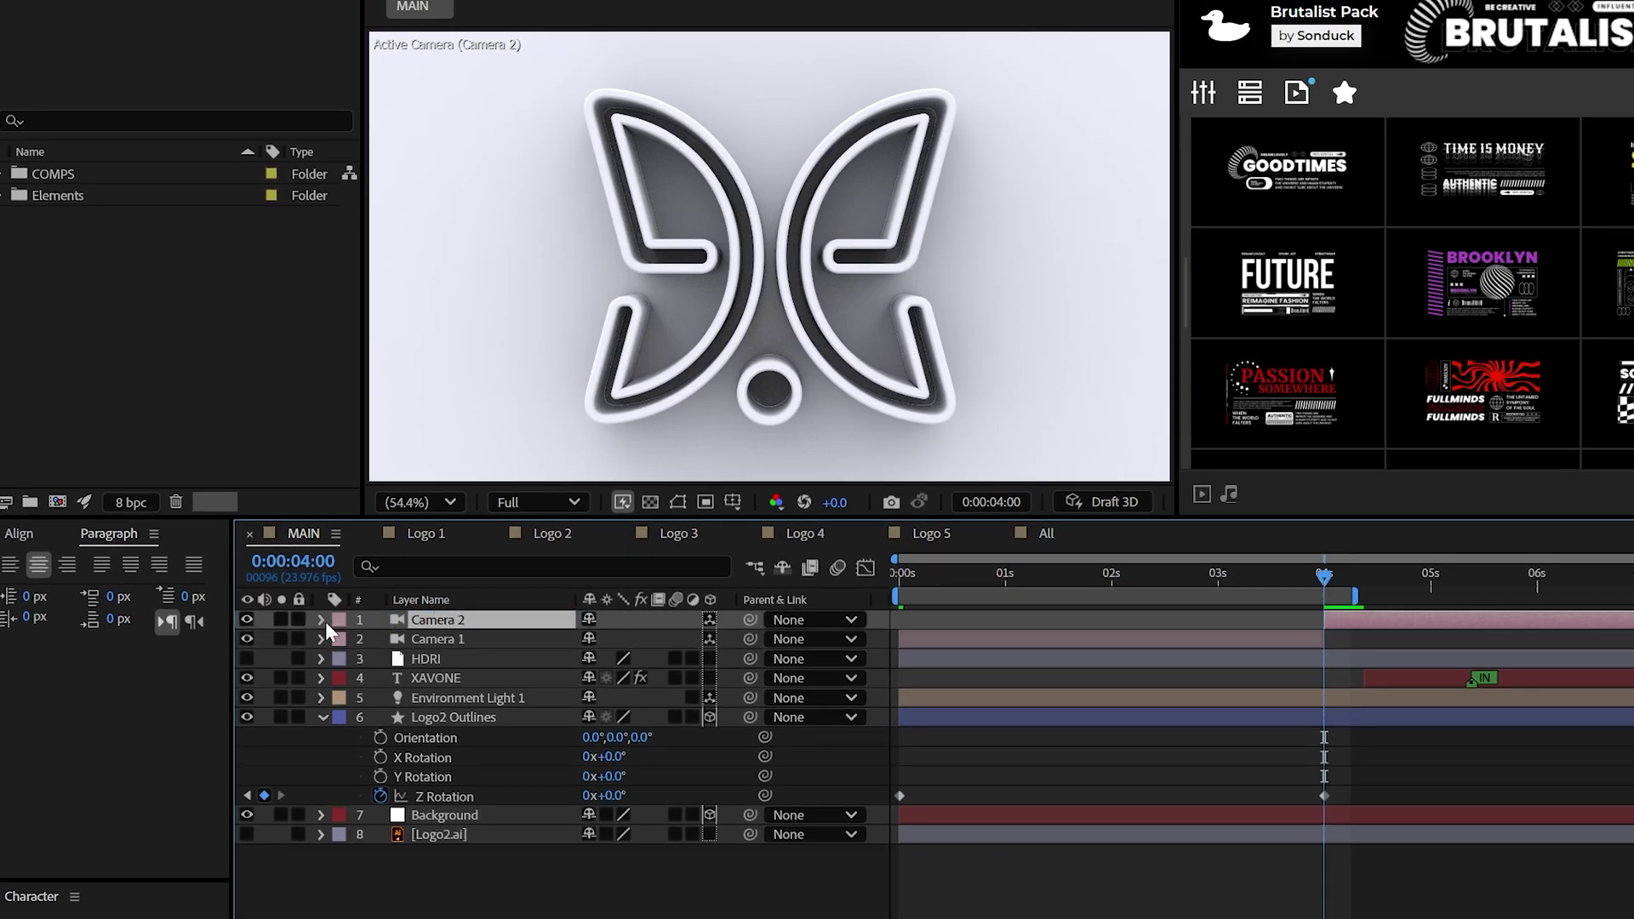
click(322, 621)
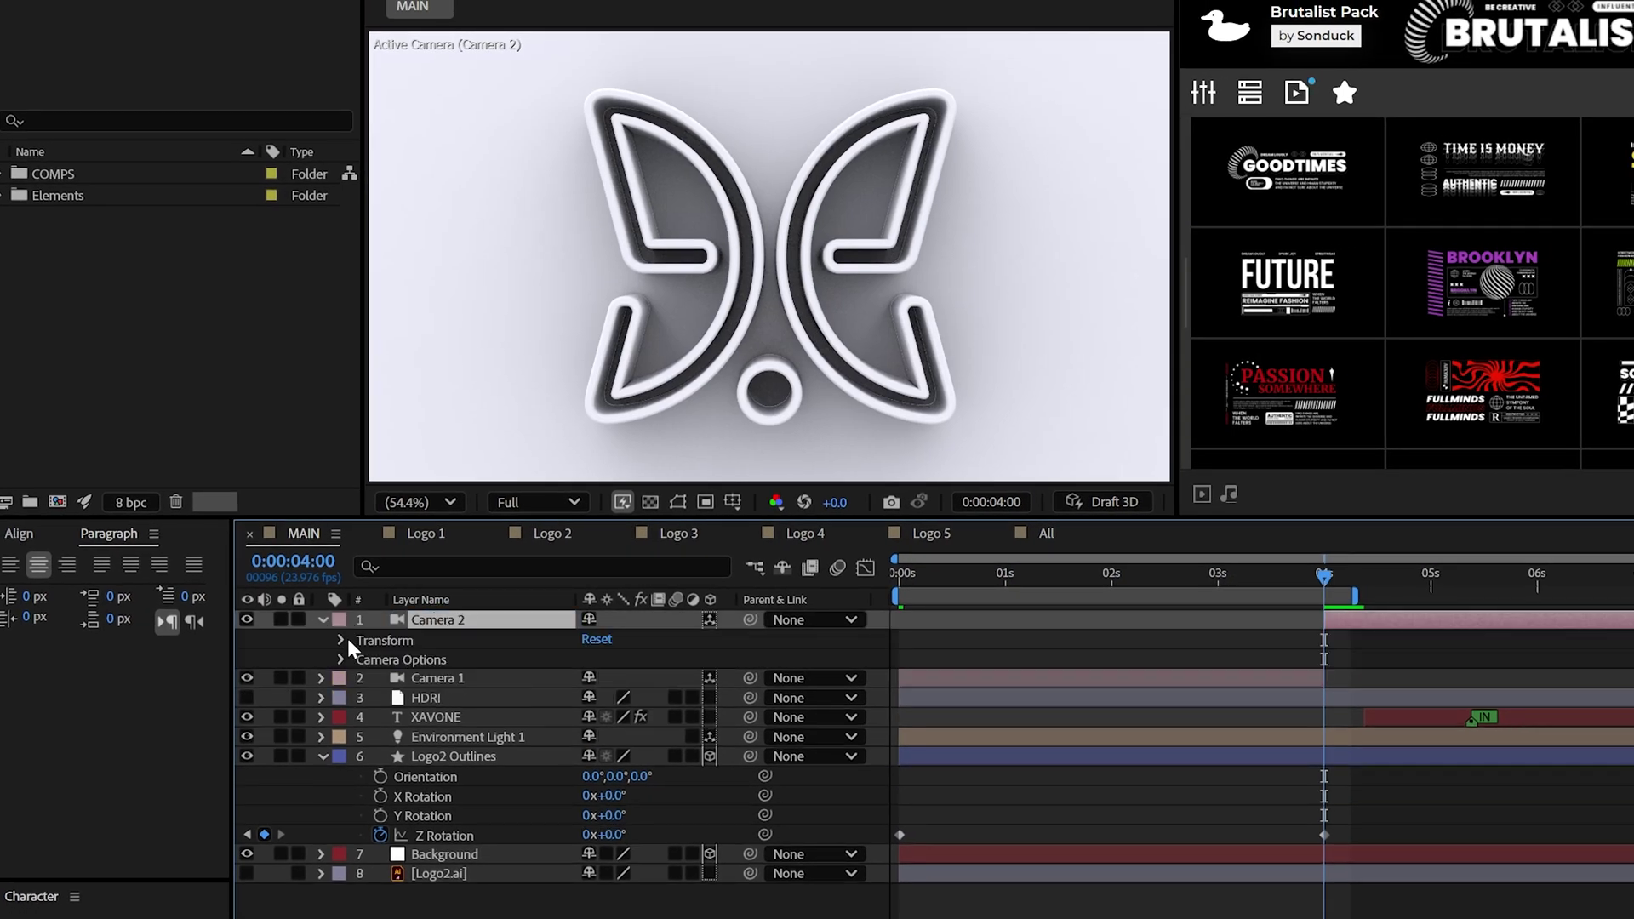
click(343, 641)
drag(1386, 643, 1470, 650)
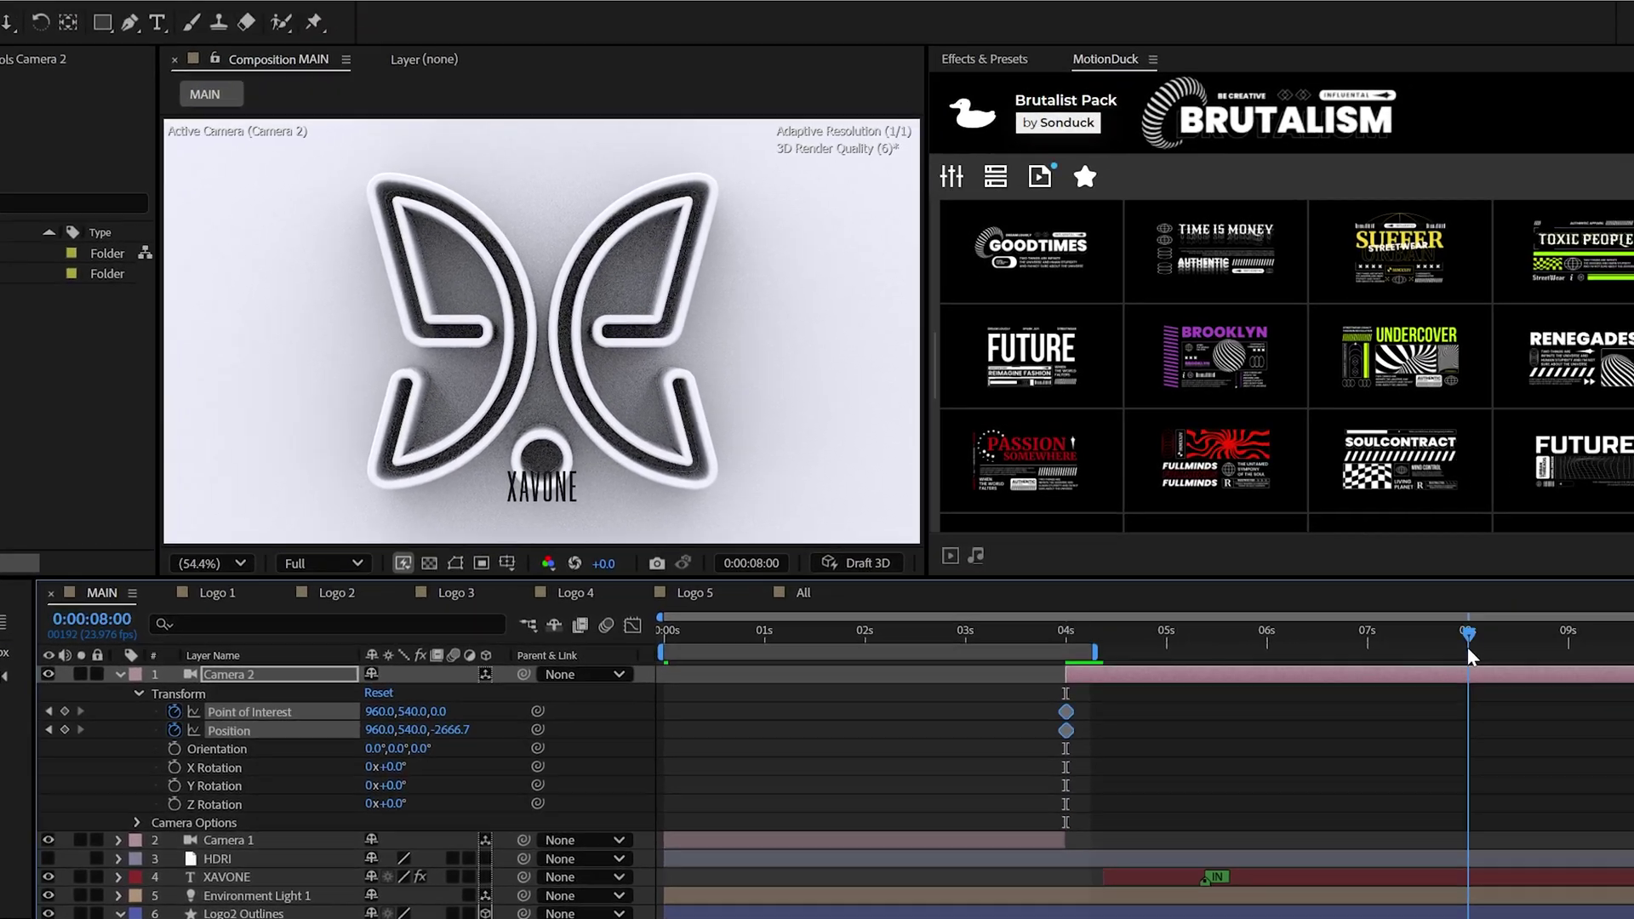
click(218, 43)
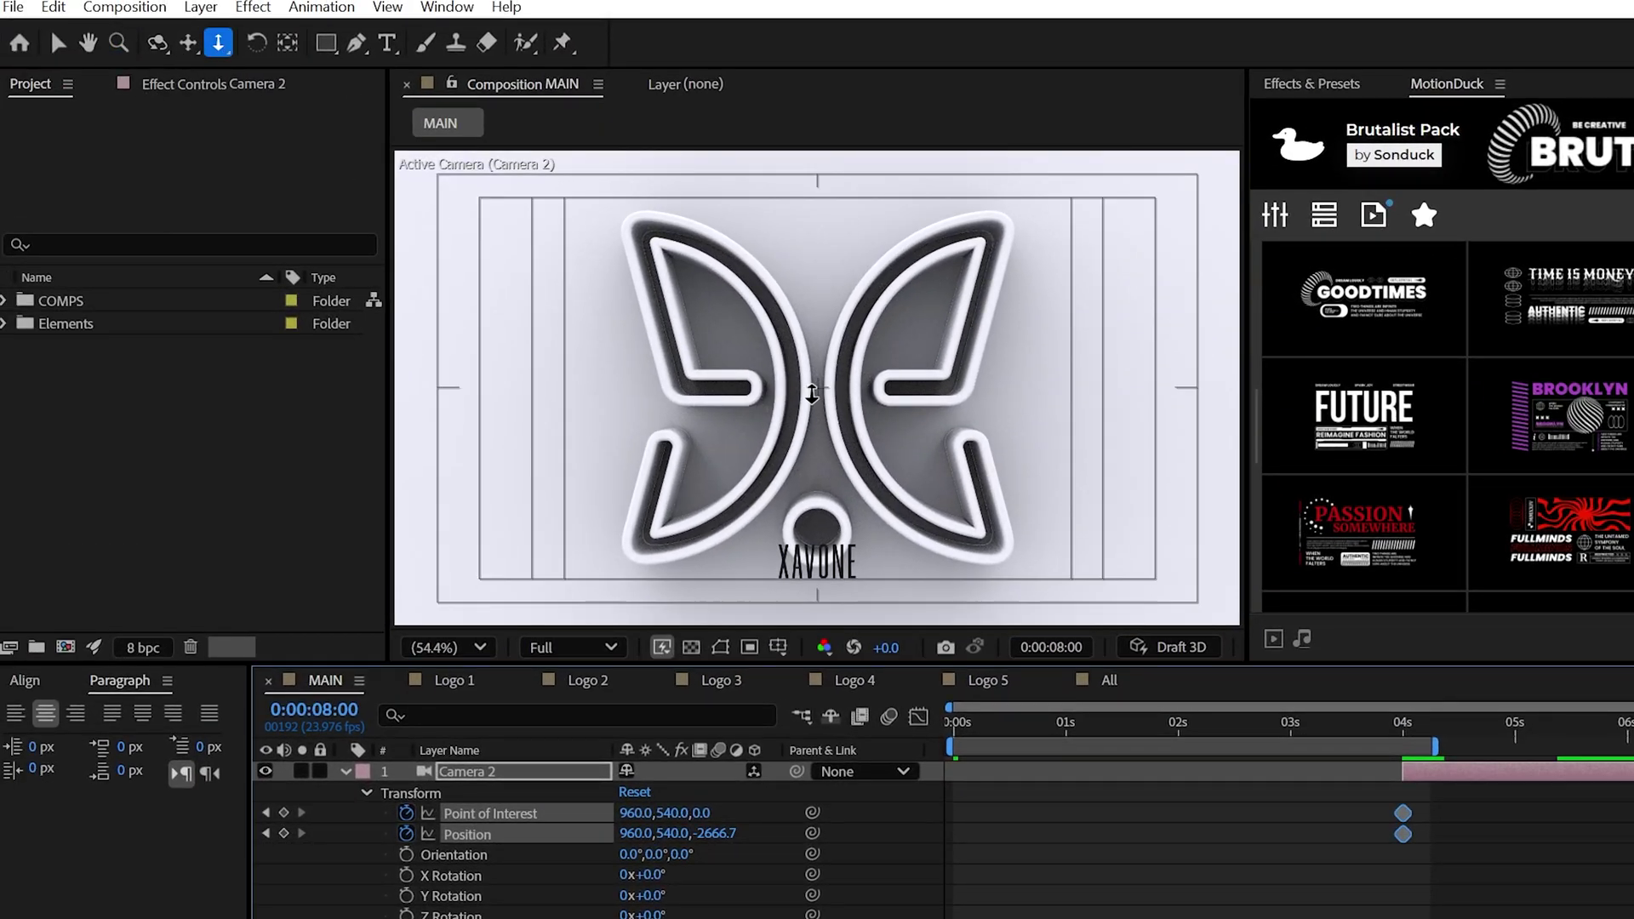
drag(817, 392, 819, 405)
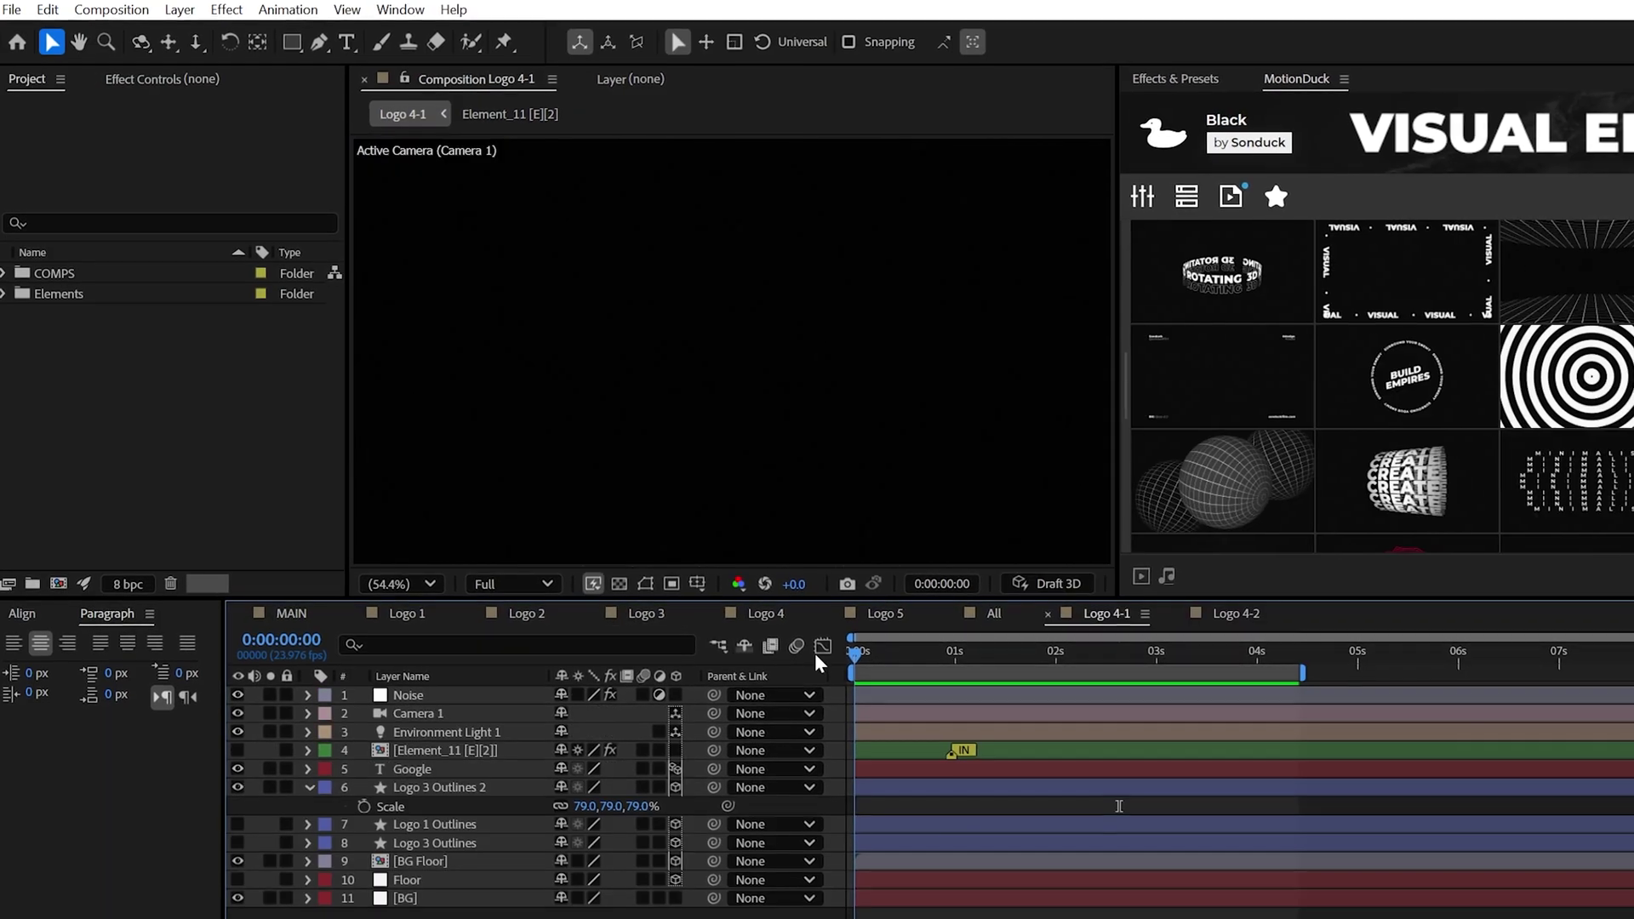
Play a preview of the stroked logo in the Logo 3 composition
key(space)
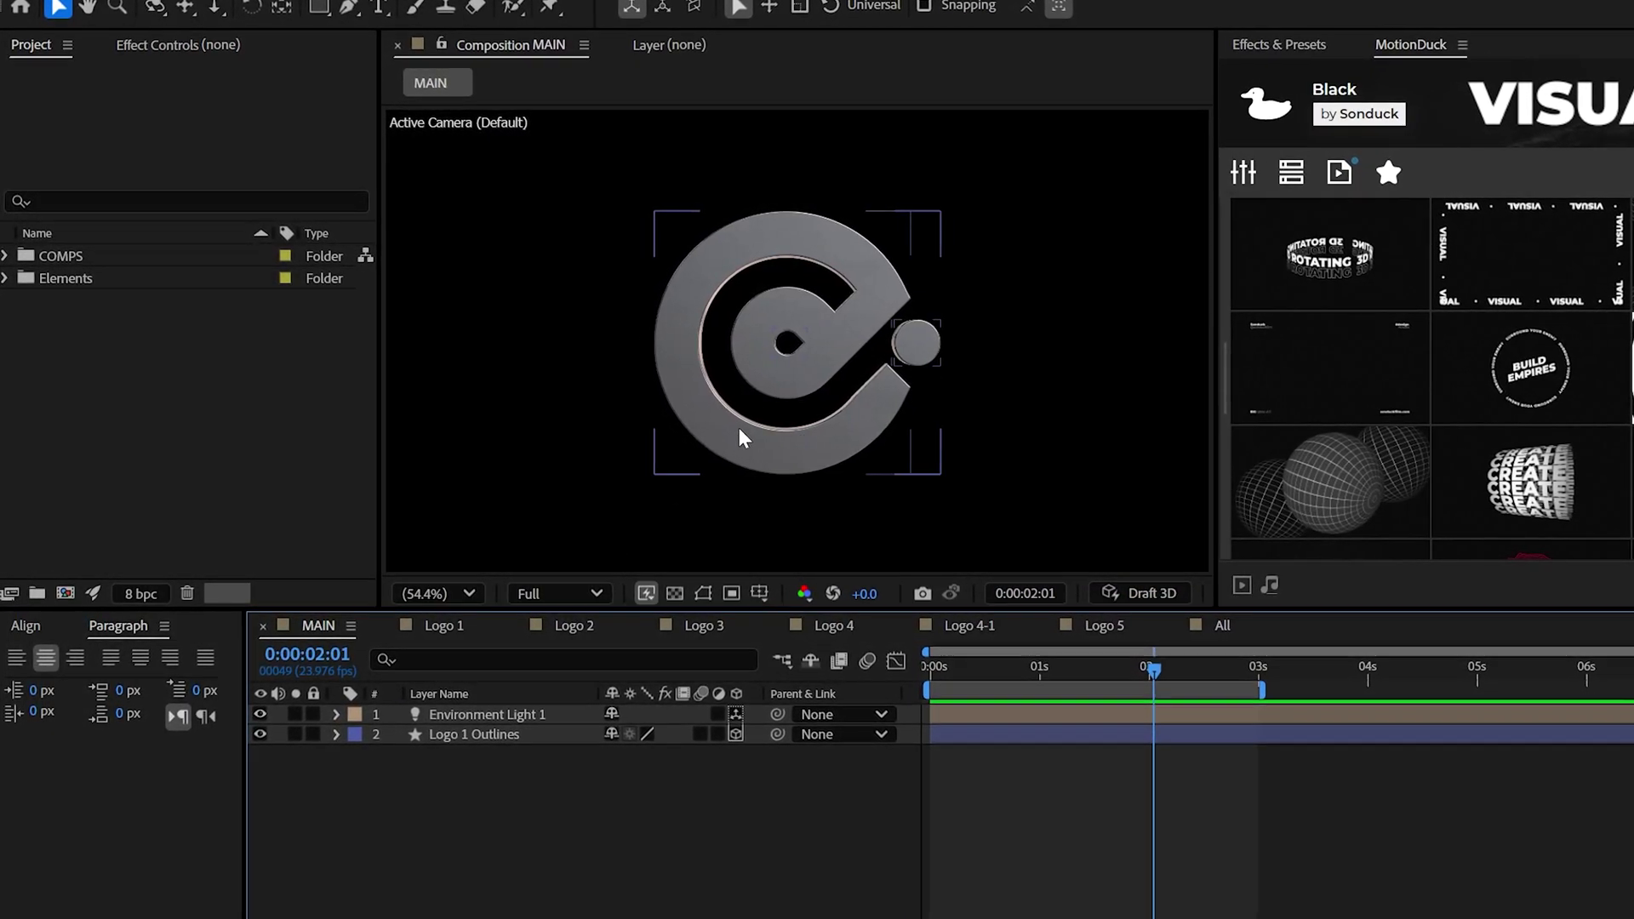
Pre-compose the Texture-Background.jpg layer into a composition named Floor
click(458, 715)
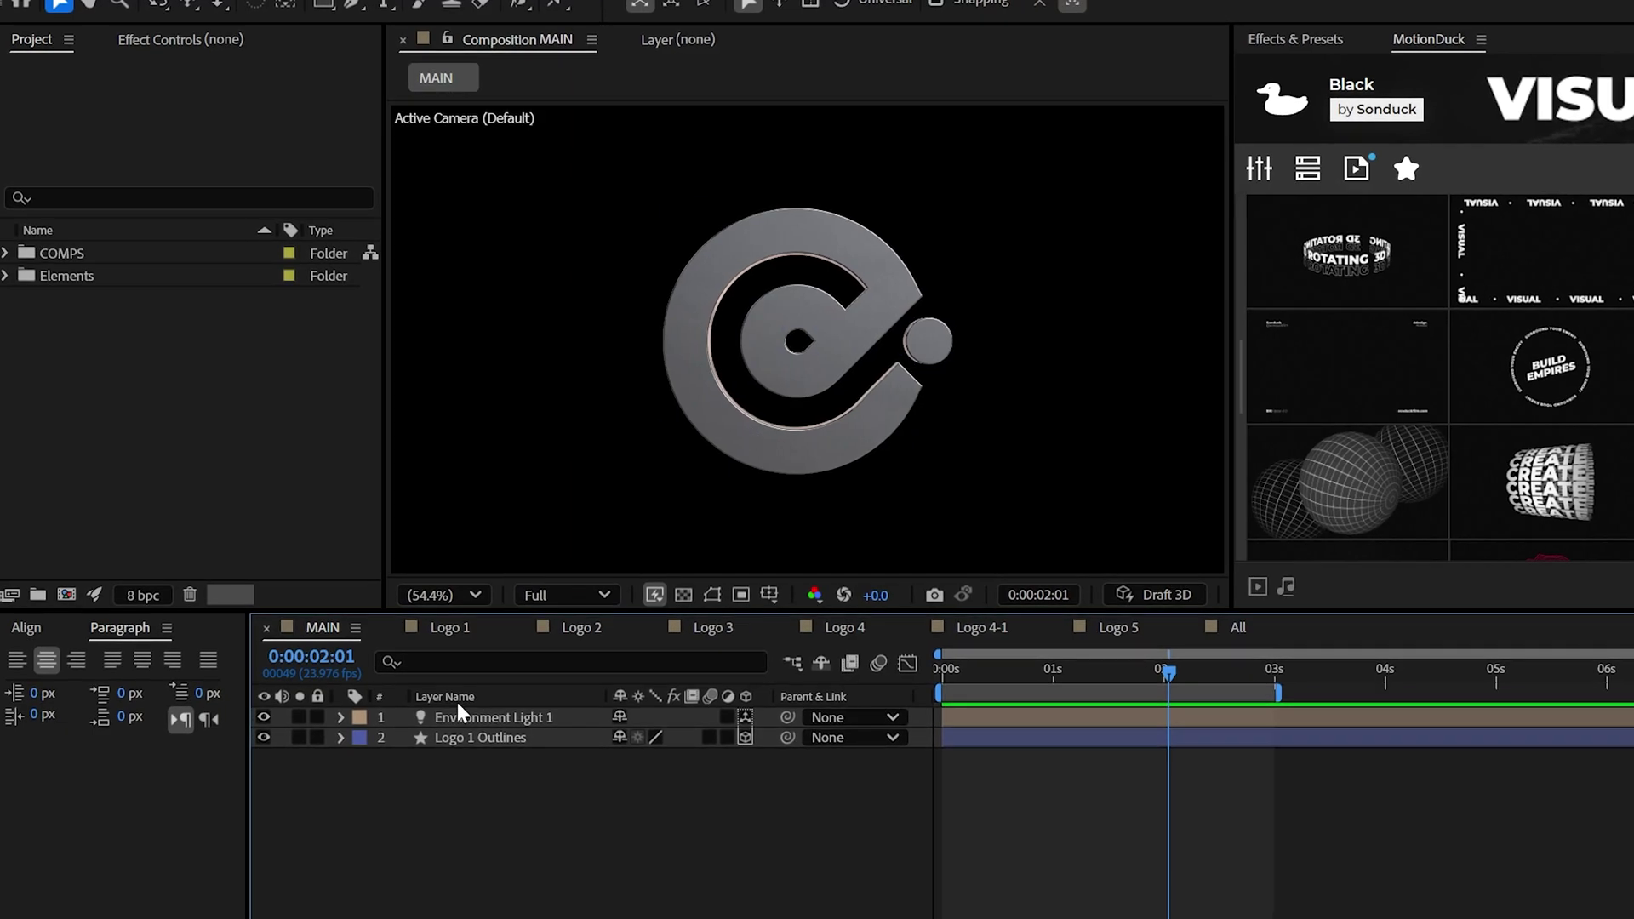
click(342, 719)
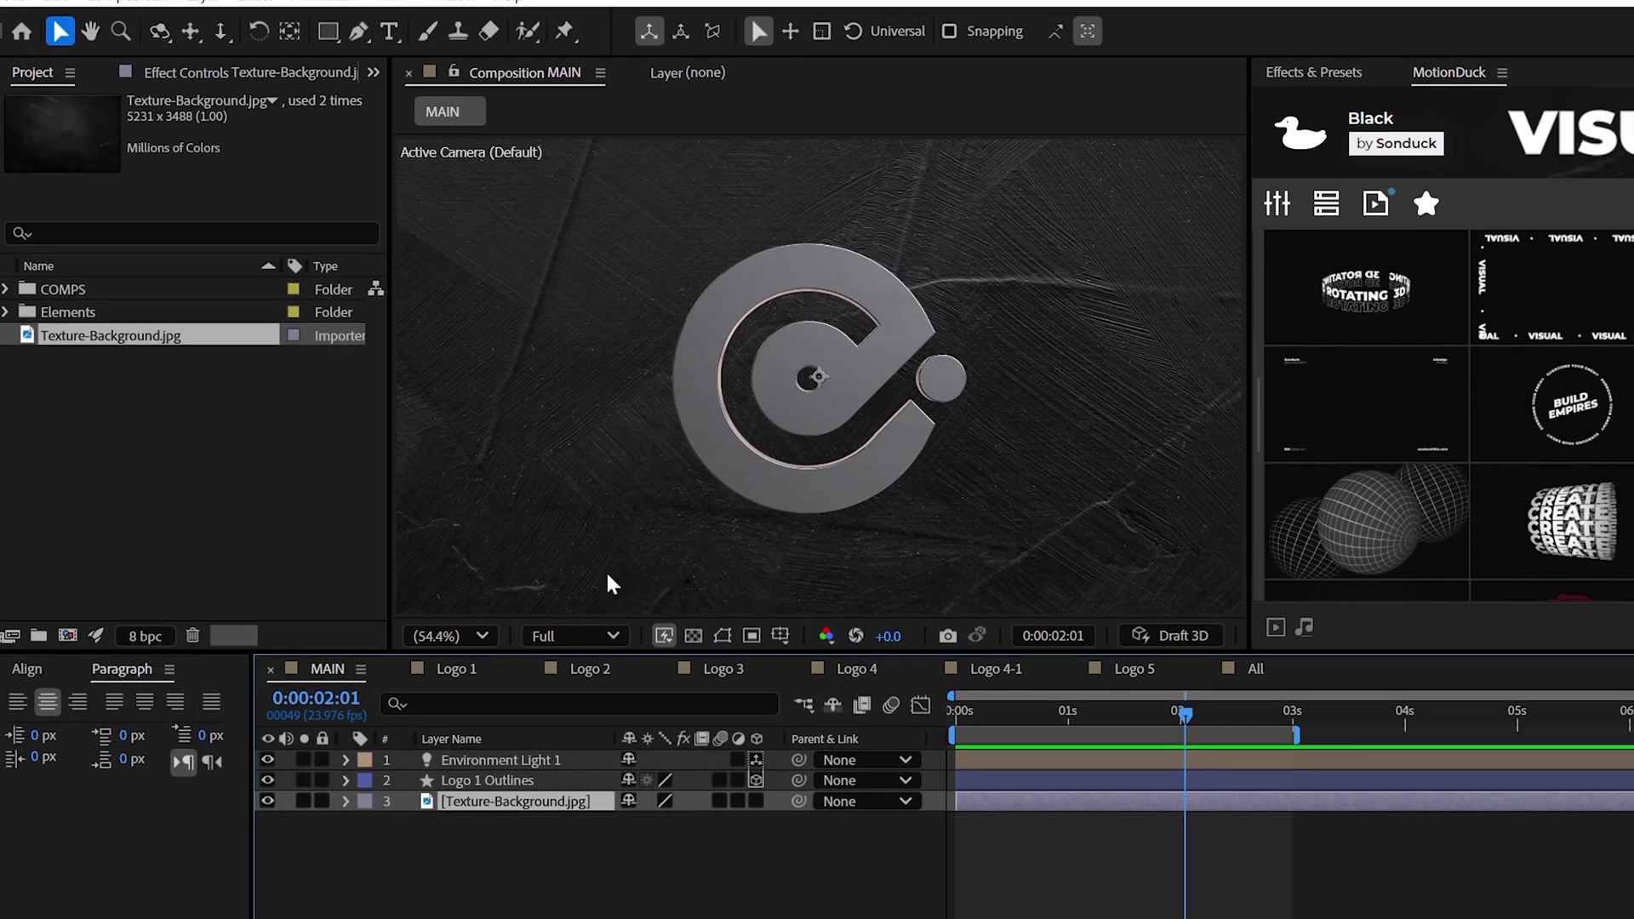
click(201, 11)
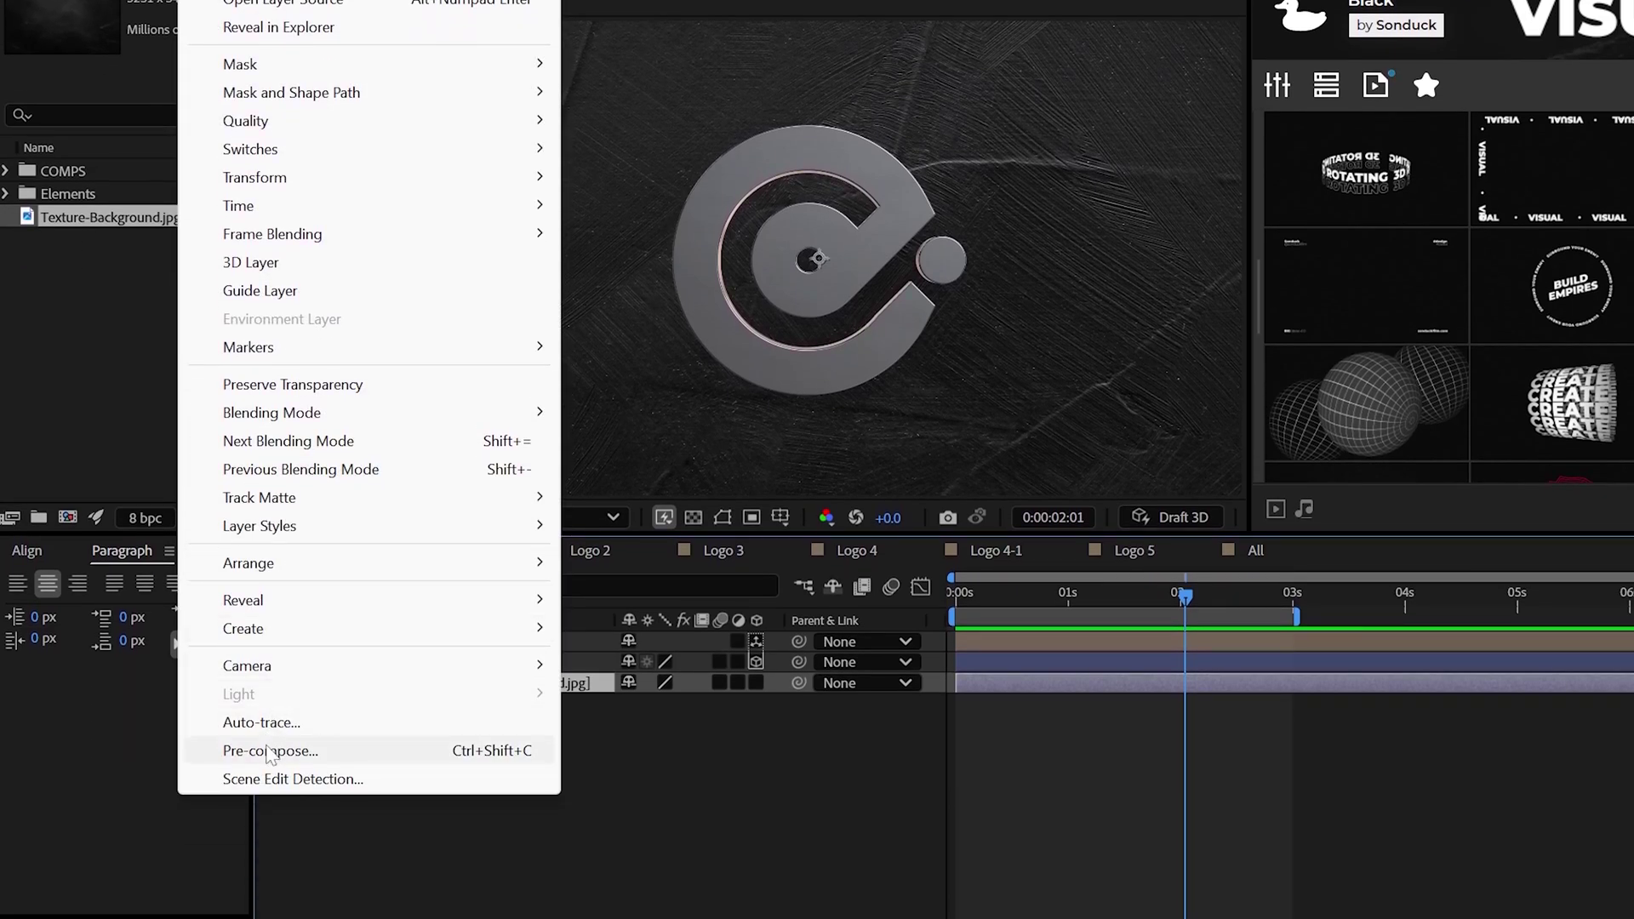
click(269, 751)
text(Floor BG)
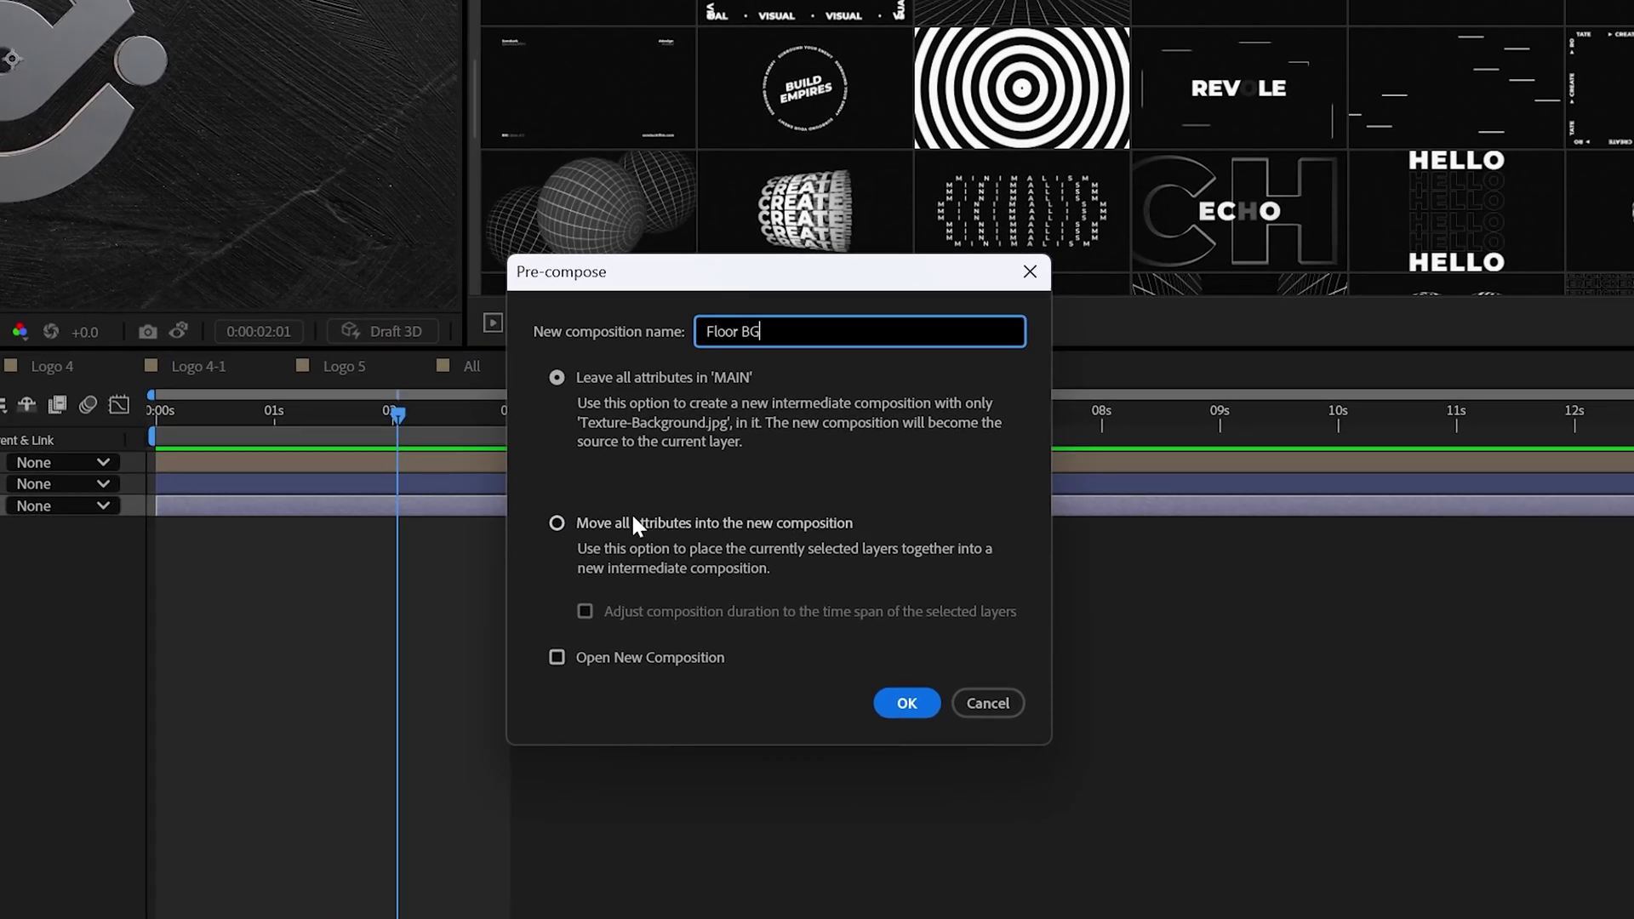
key(Return)
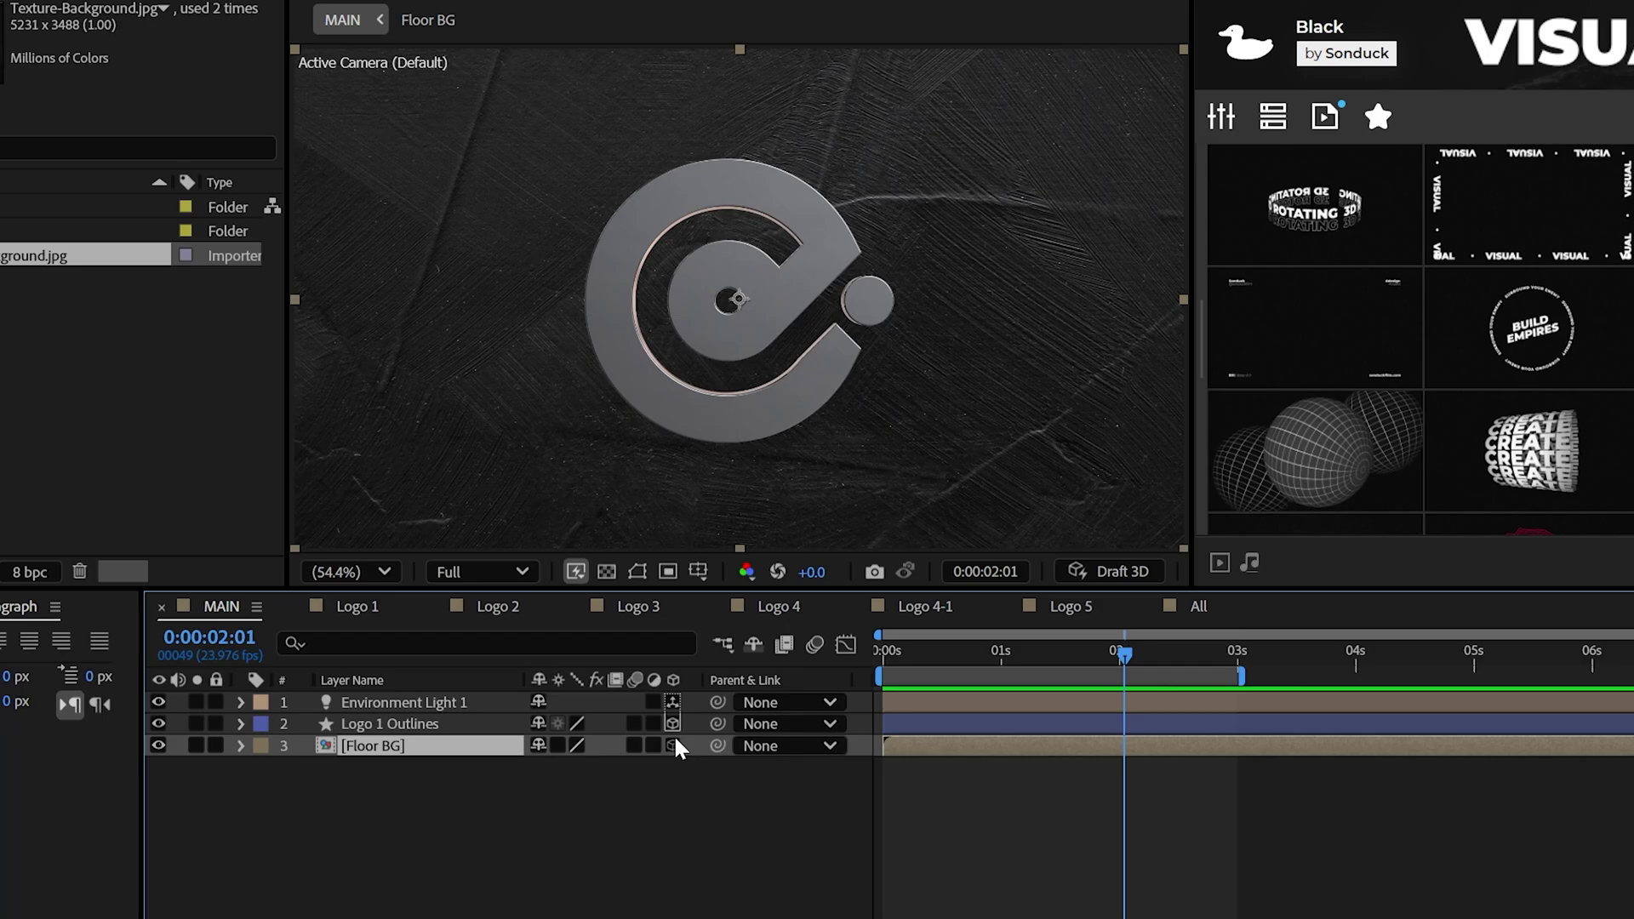
Make the Floor BG layer 3D, adjust its Z position and scale it to 108%
click(673, 745)
key(p)
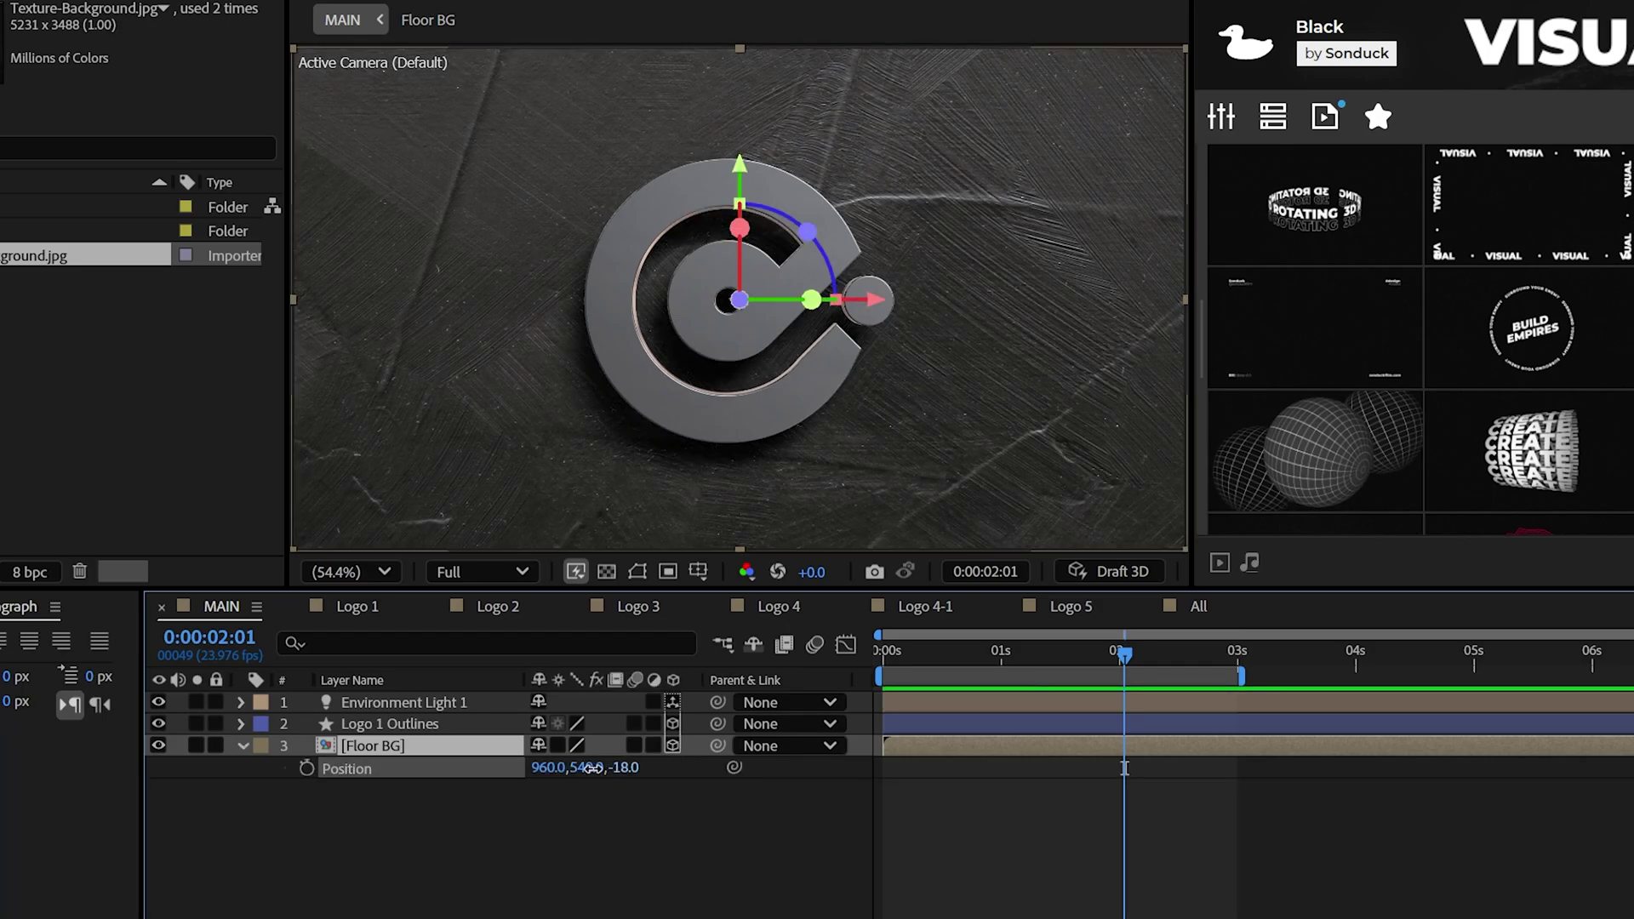
drag(733, 764, 713, 765)
key(s)
drag(606, 774, 626, 776)
click(628, 789)
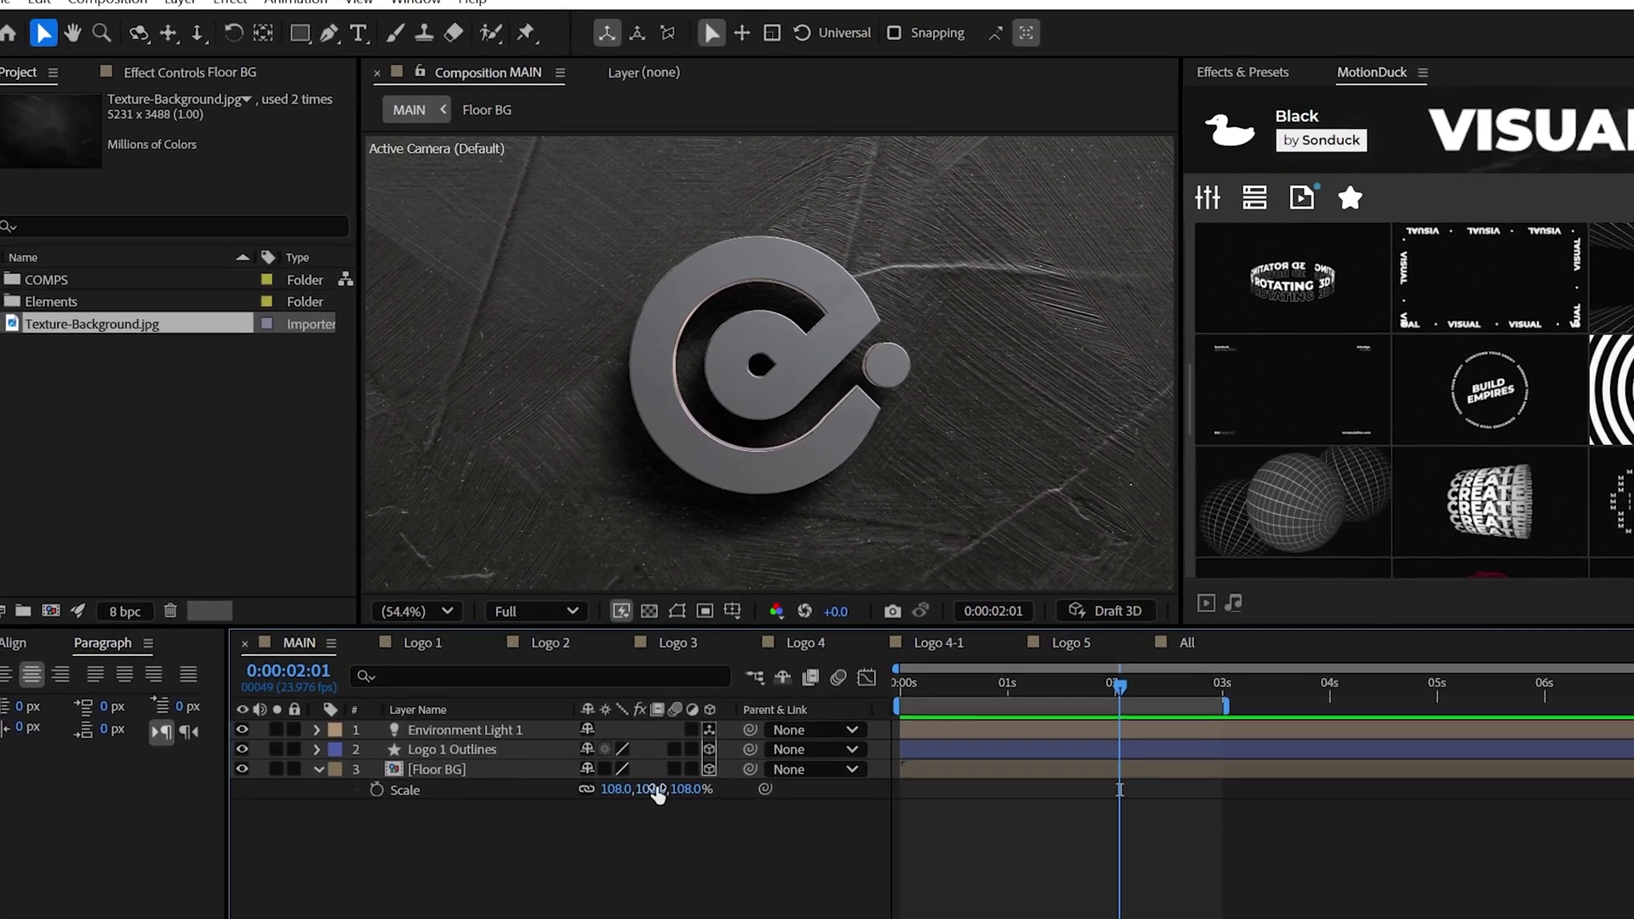
Raise the floor's Material Options Specular Shininess to 100%
click(261, 752)
click(261, 751)
click(345, 793)
click(344, 831)
drag(598, 865, 815, 830)
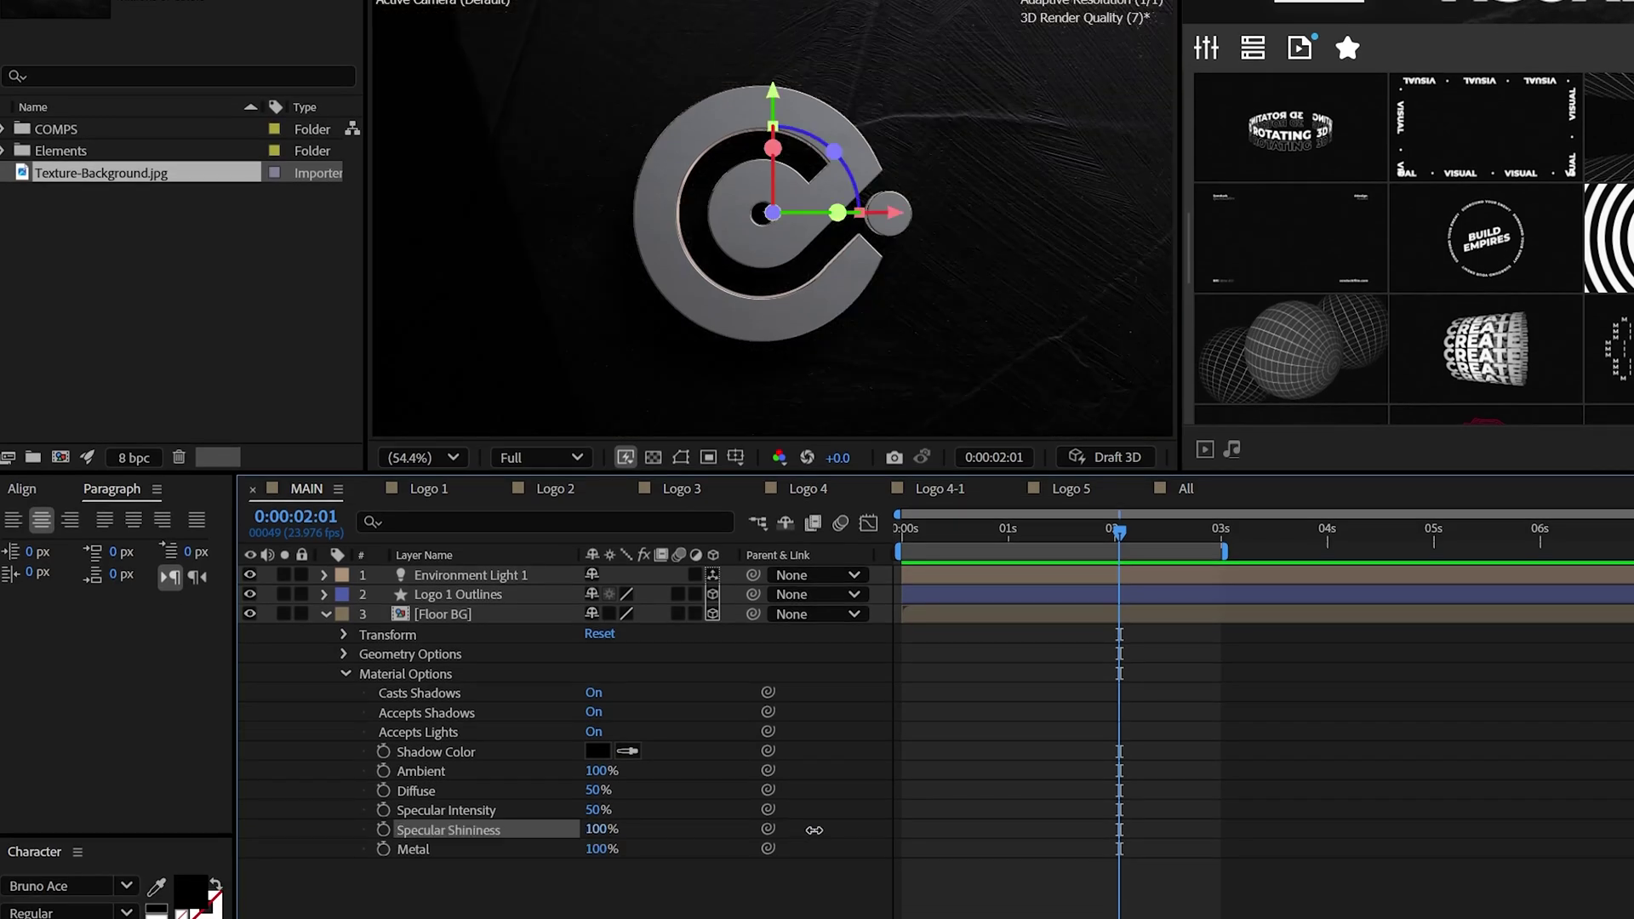
click(326, 614)
click(326, 594)
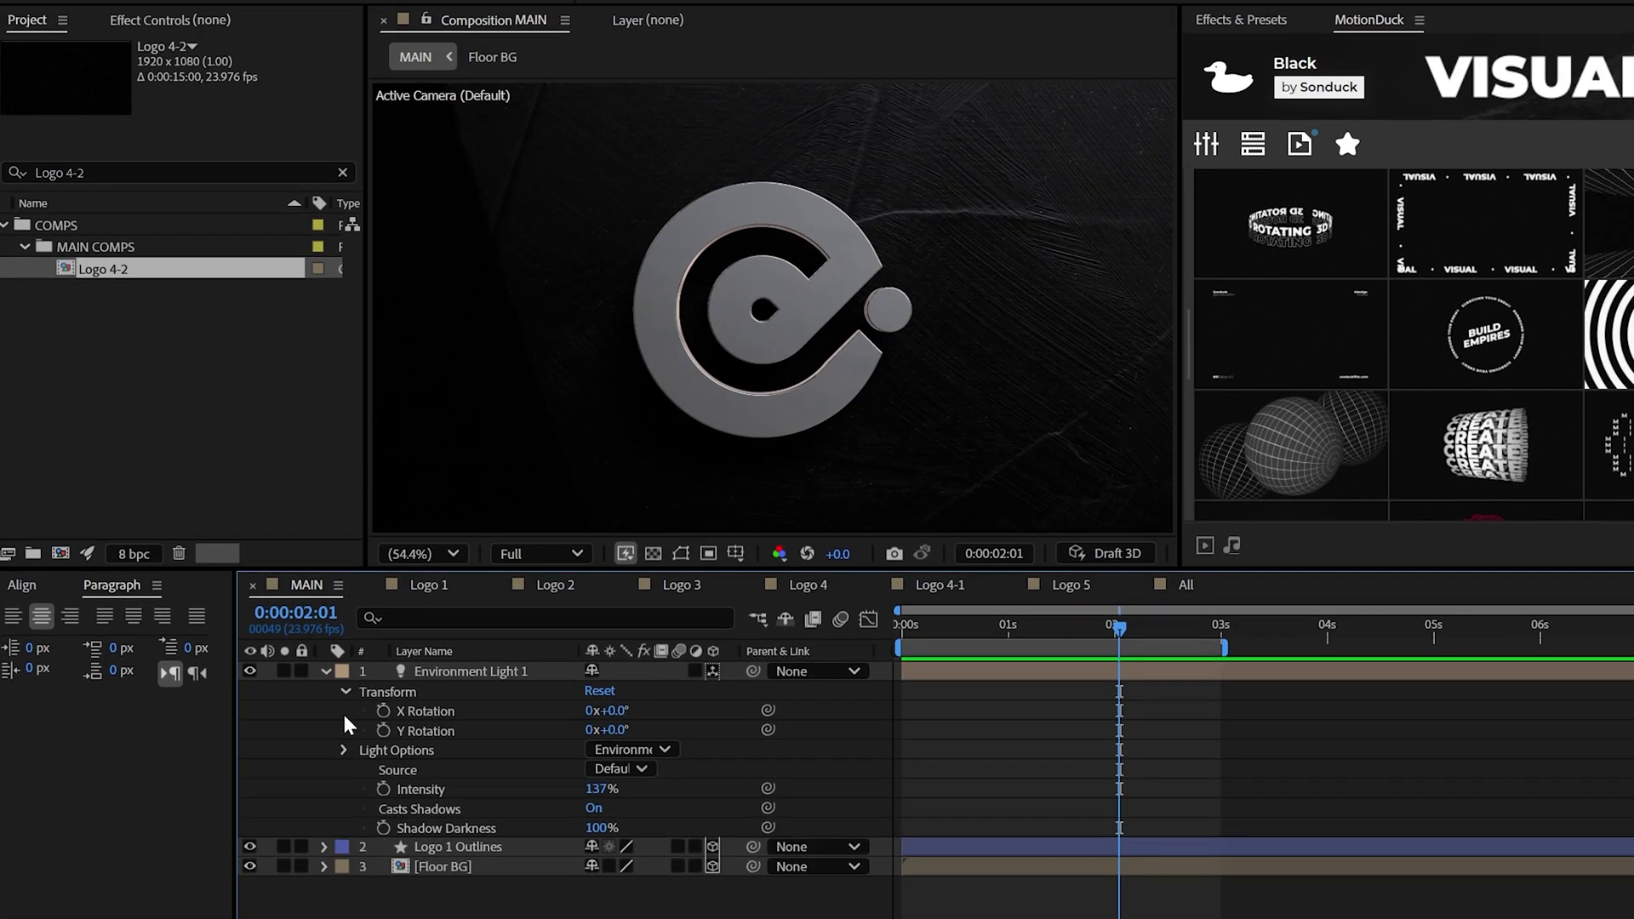
Tilt Environment Light 1 to 74° X and spin it with a time*100 Y Rotation expression
click(342, 710)
drag(596, 717, 624, 751)
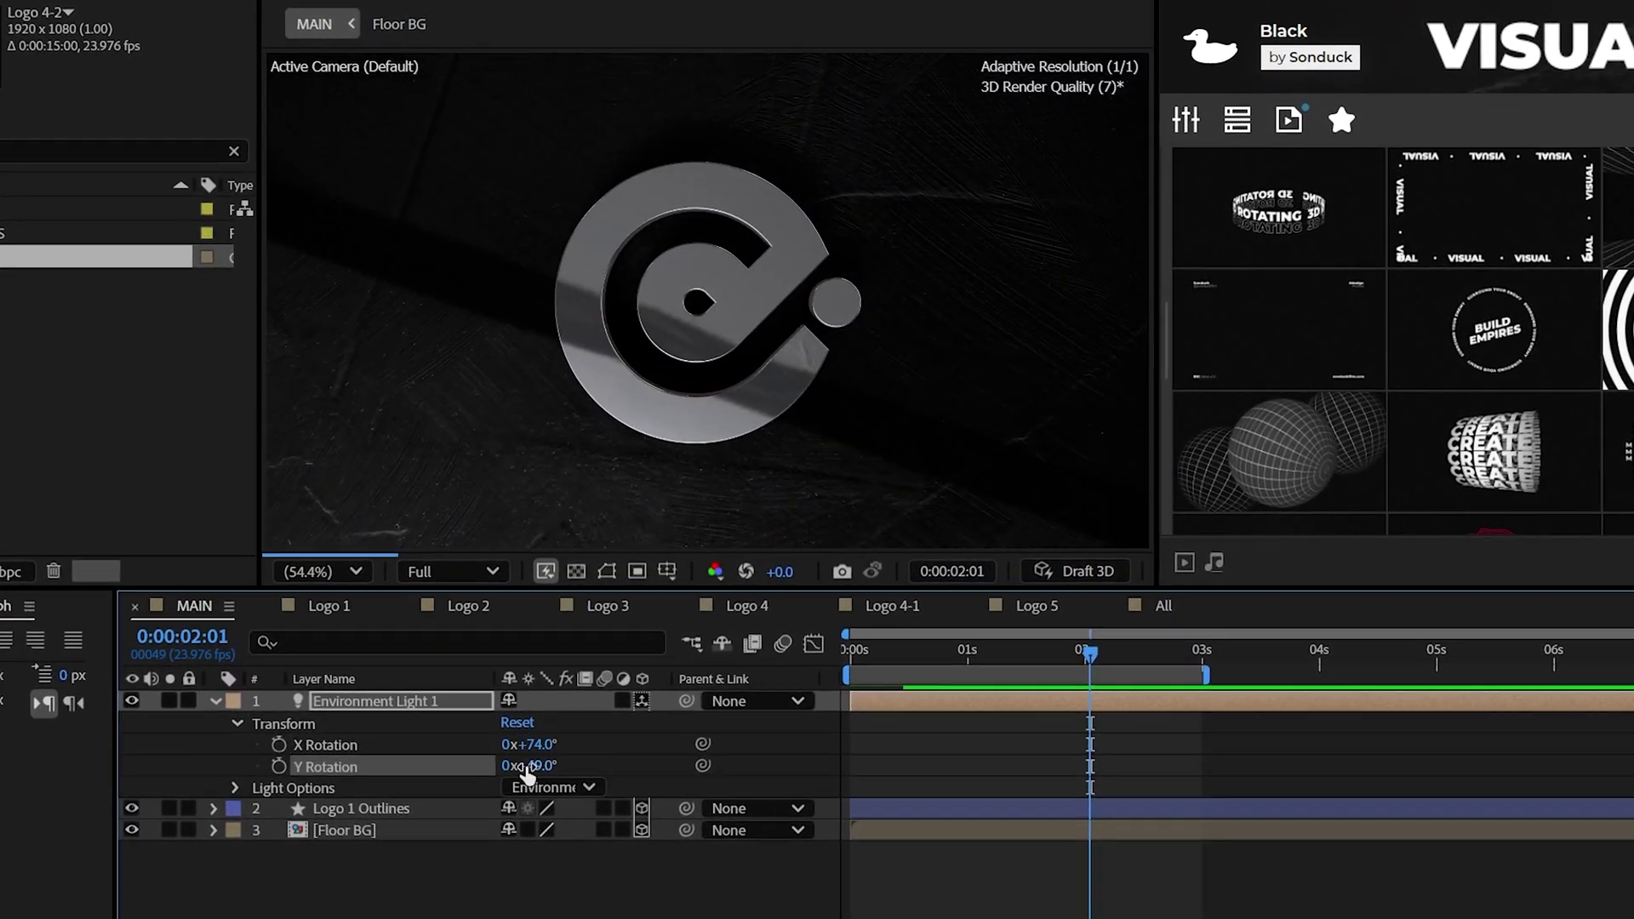
alt+click(289, 763)
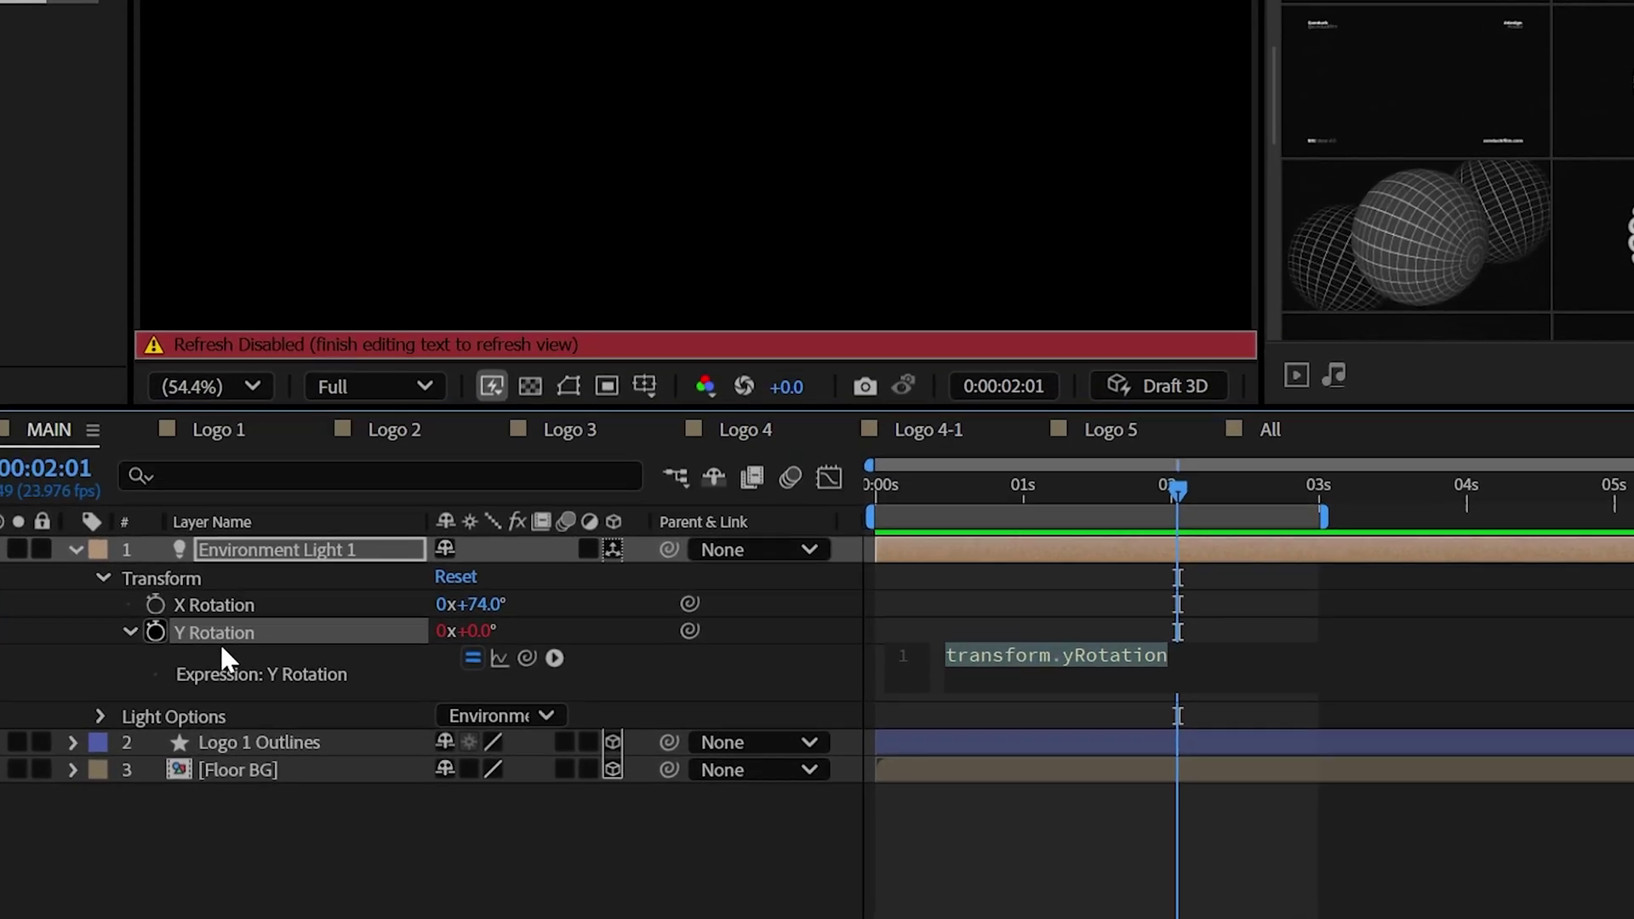
text(time*100)
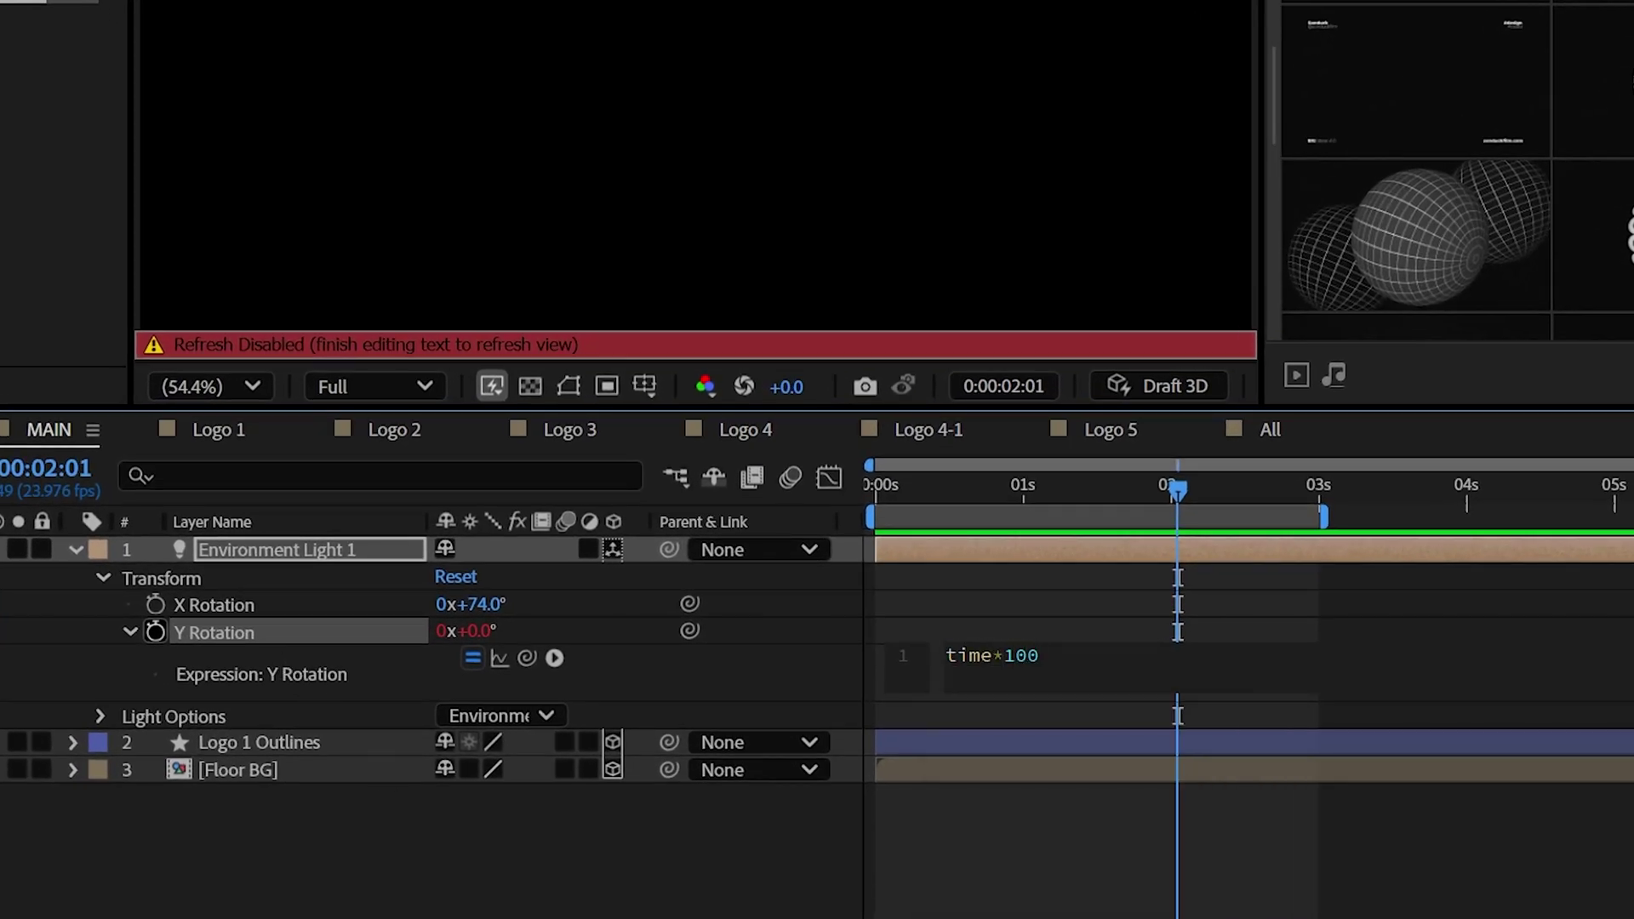
click(1033, 719)
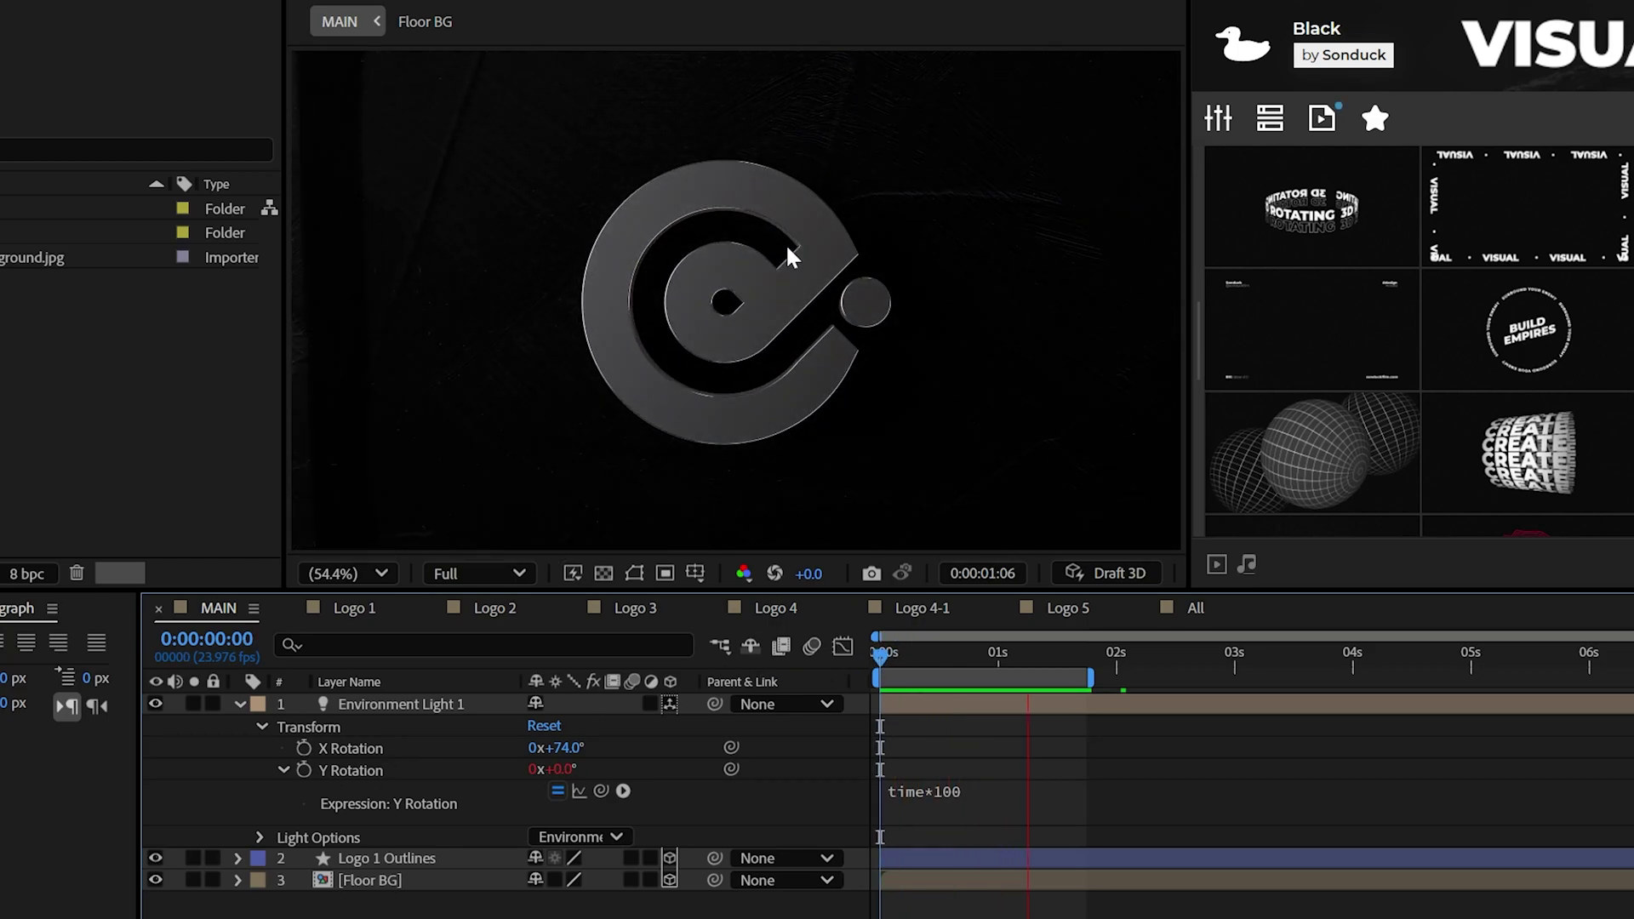
key(space)
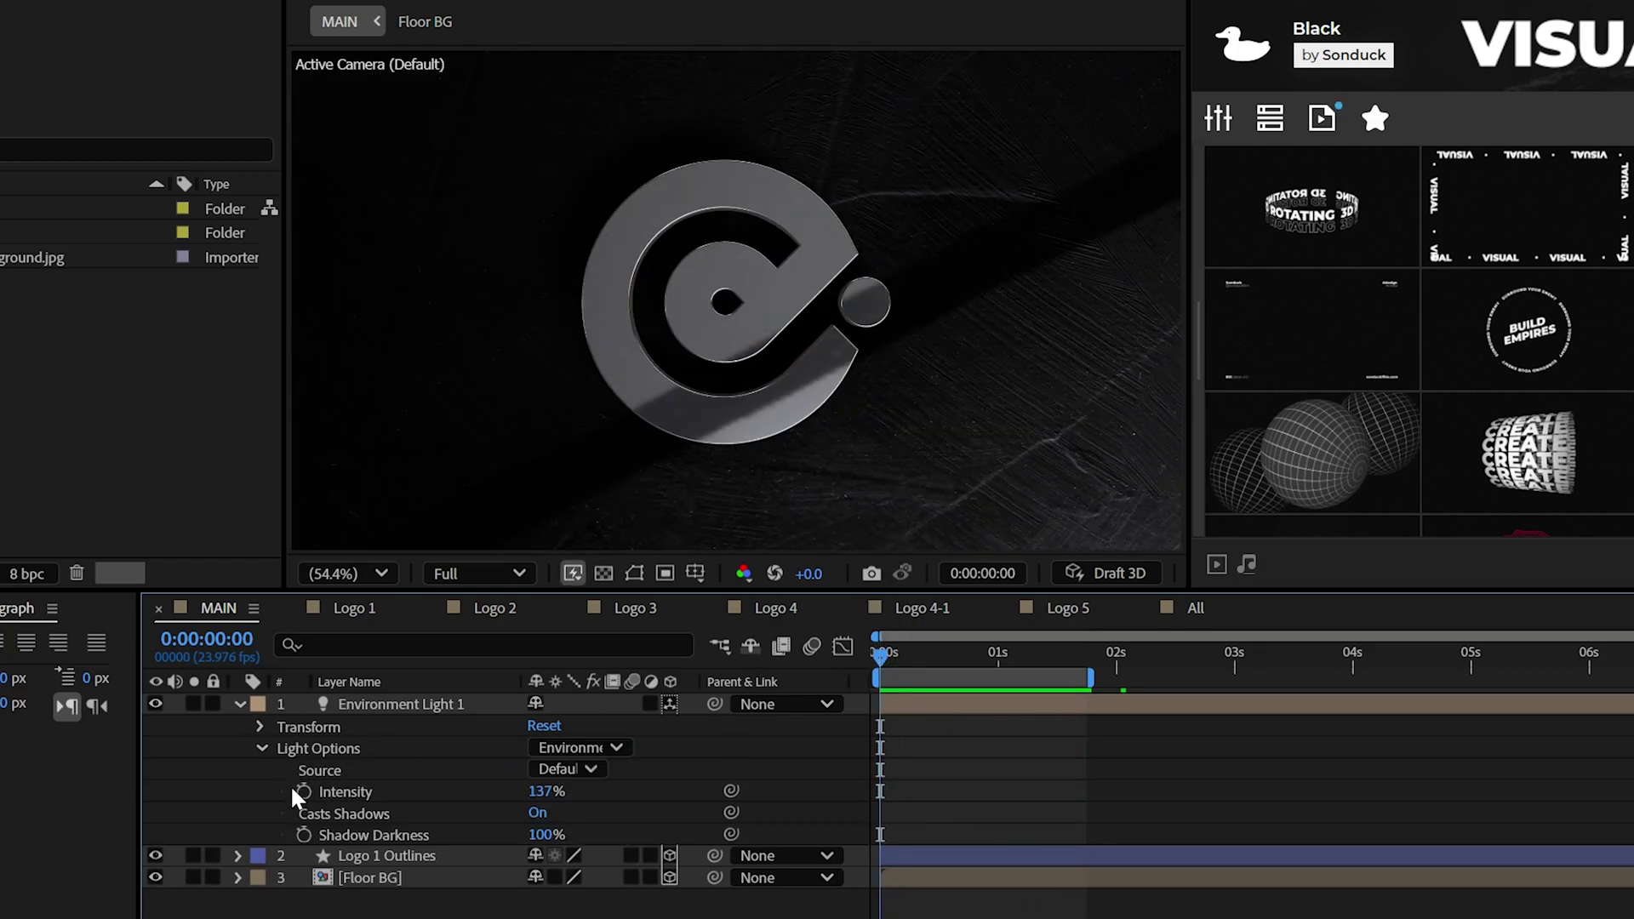
Keyframe the light's intensity to fade up from dark over about 2 seconds and preview it
click(303, 789)
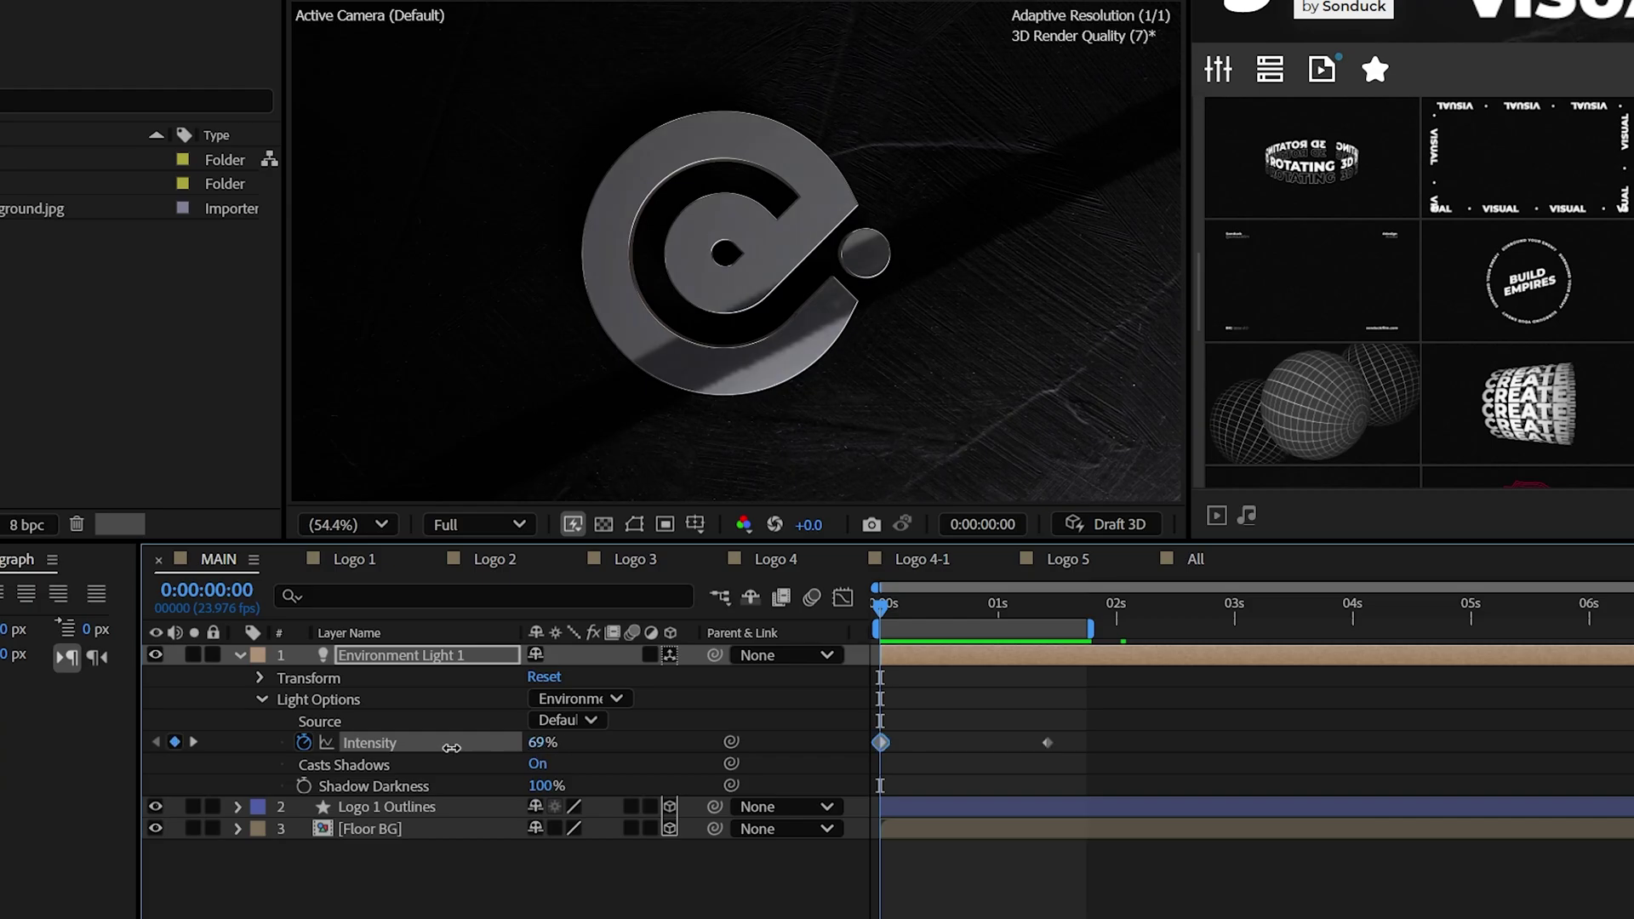
drag(452, 748, 340, 752)
drag(1047, 737, 1124, 742)
key(space)
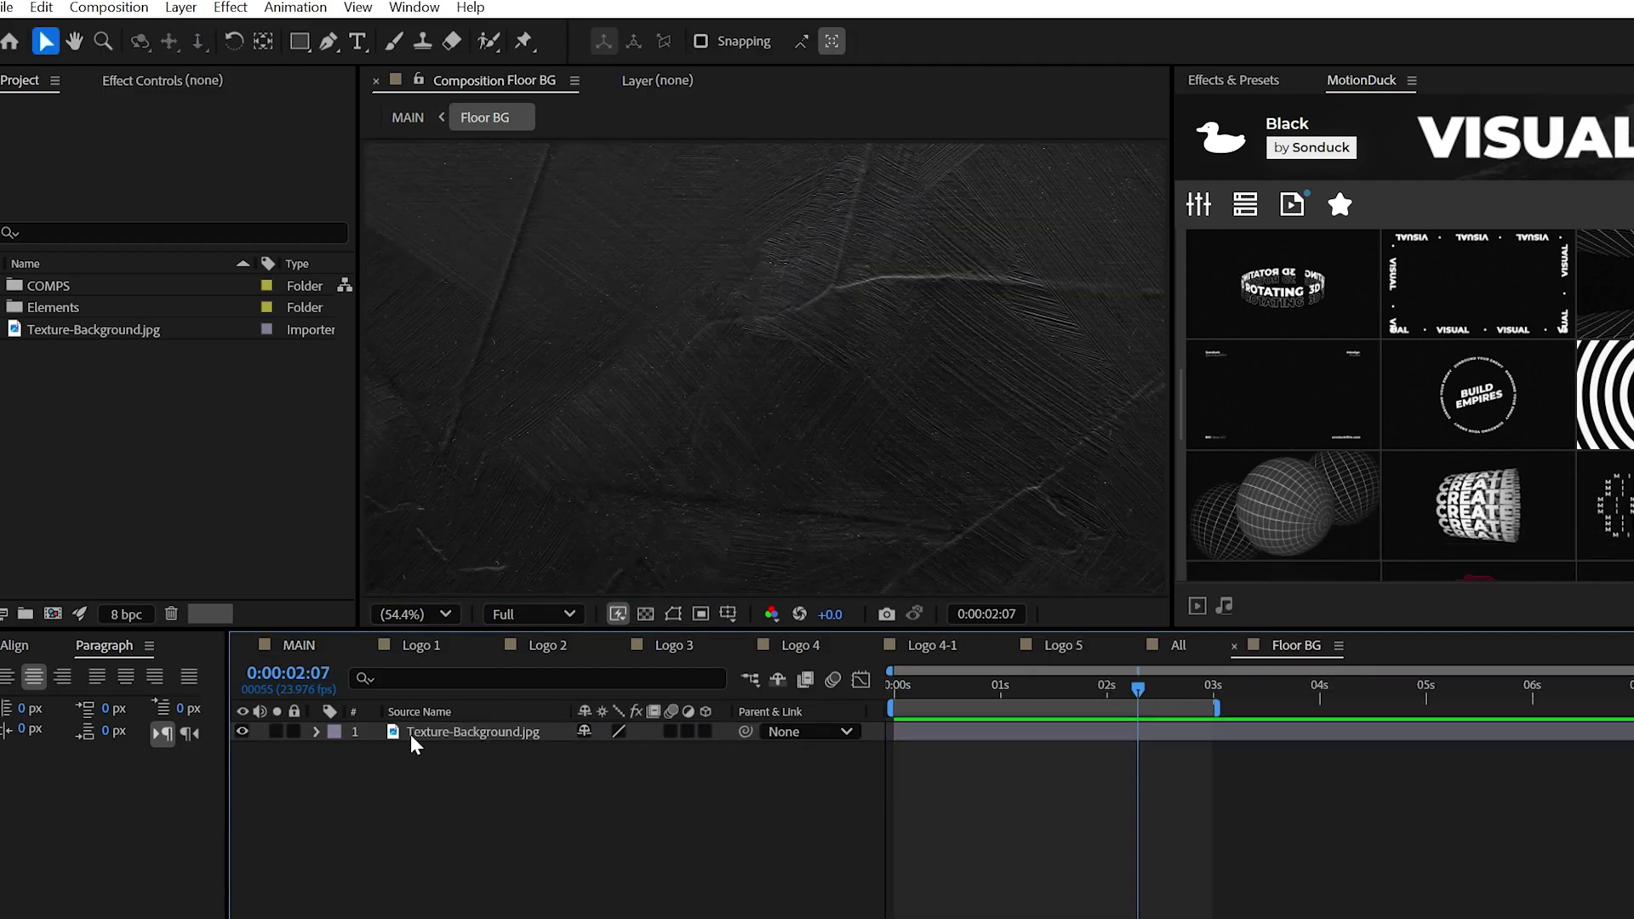
click(230, 7)
mouse_move(302, 315)
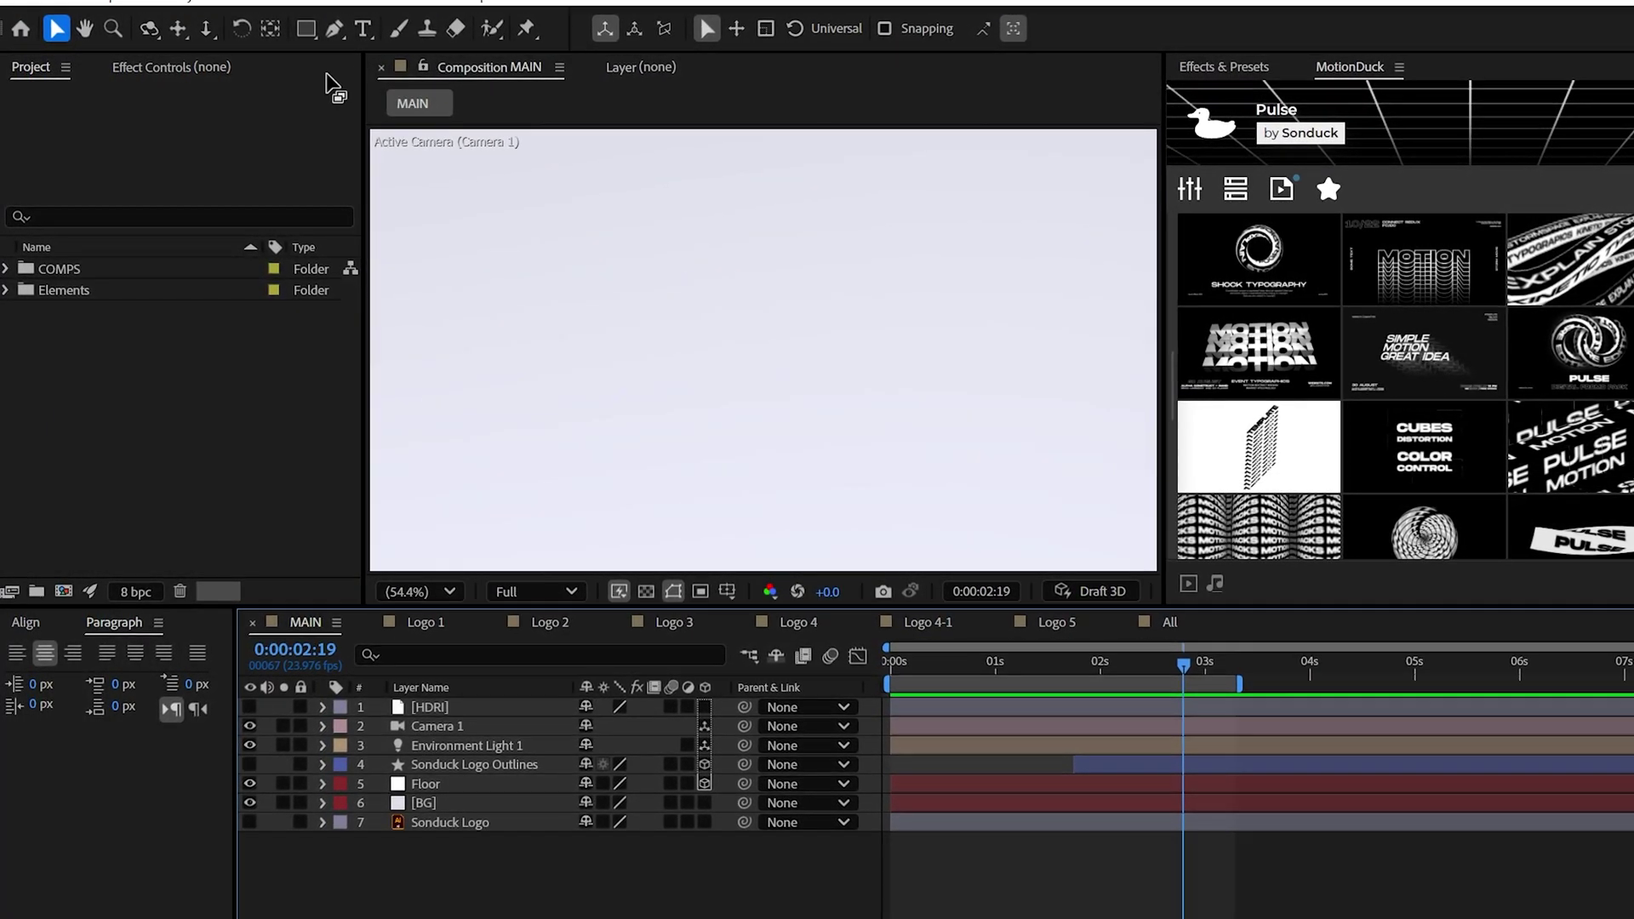
Pick the Rounded Rectangle tool and make the rounded square shape layer 3D
click(302, 33)
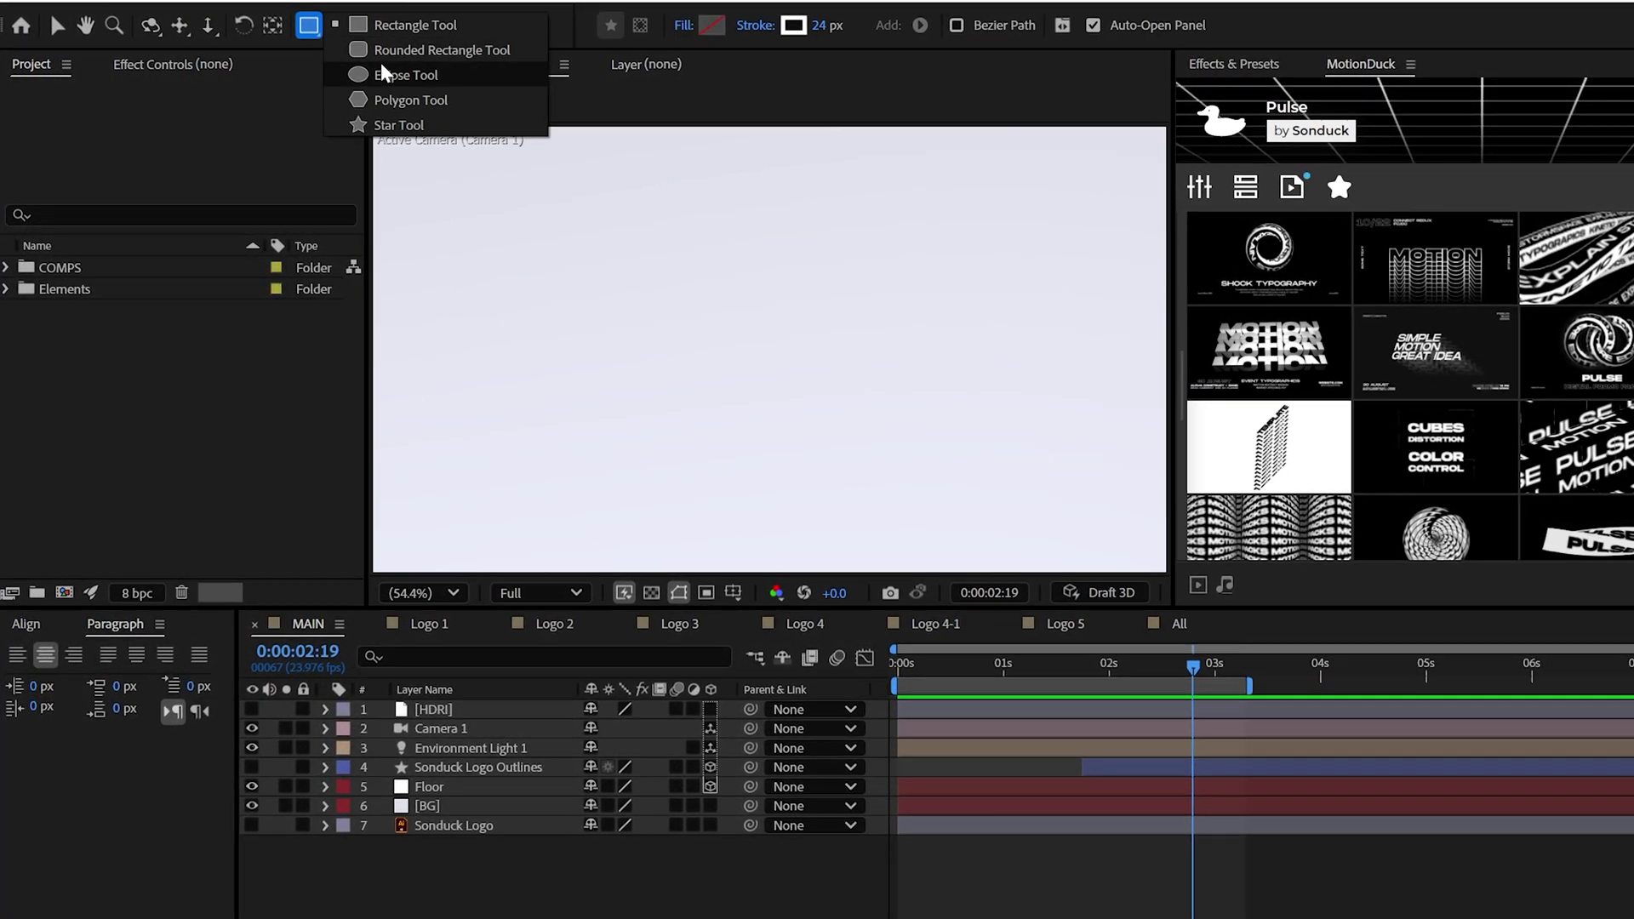
click(385, 50)
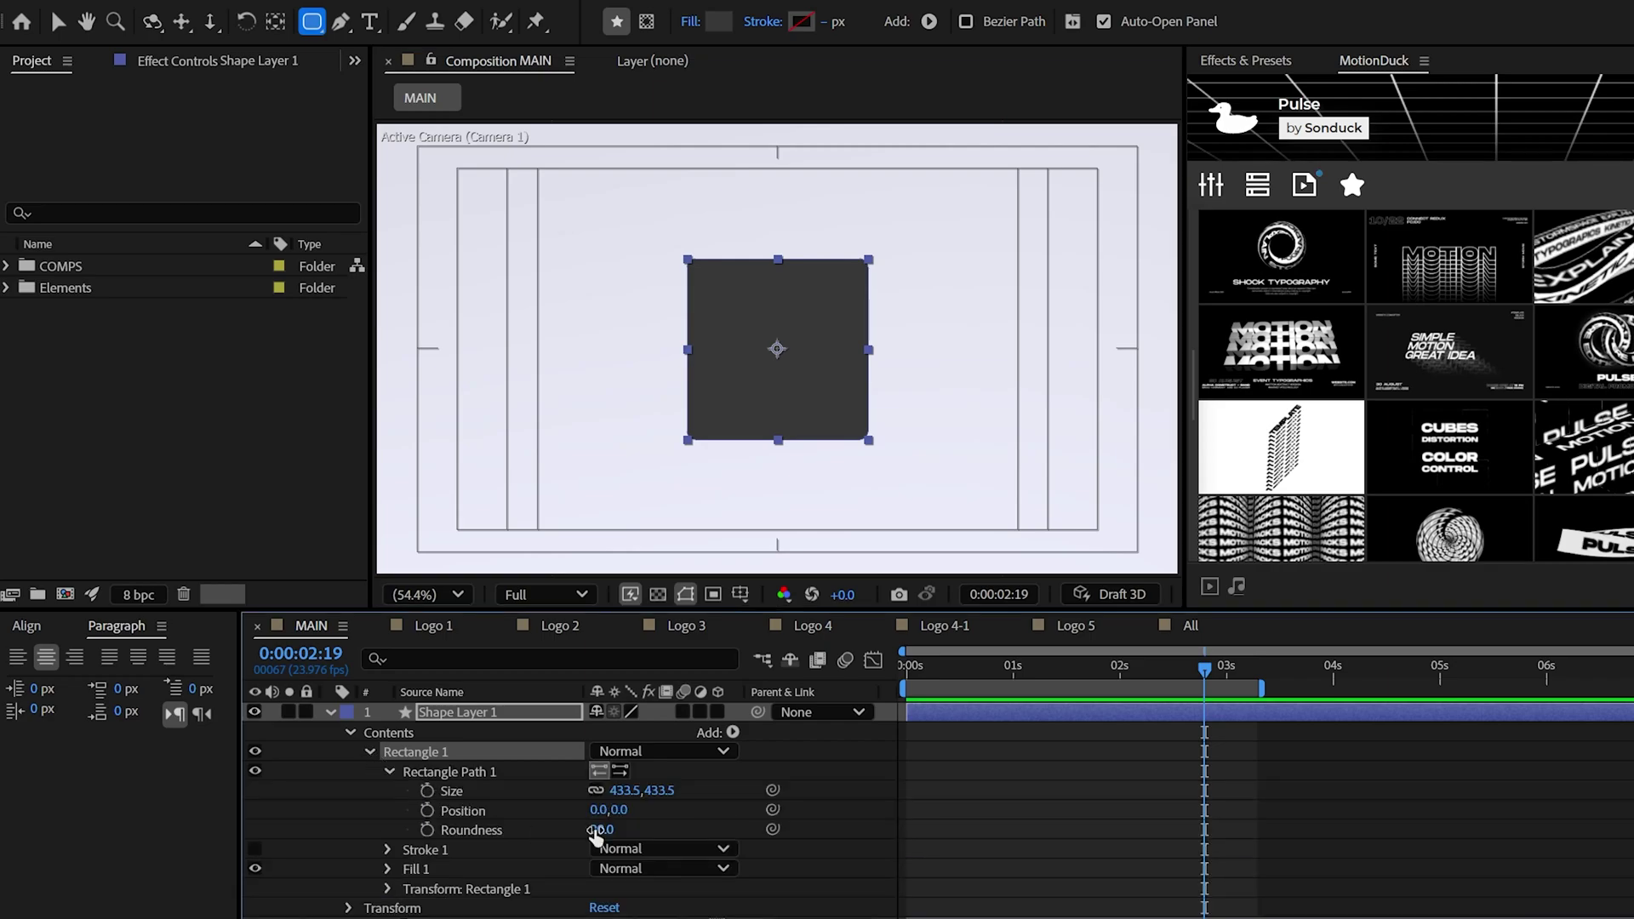
click(718, 711)
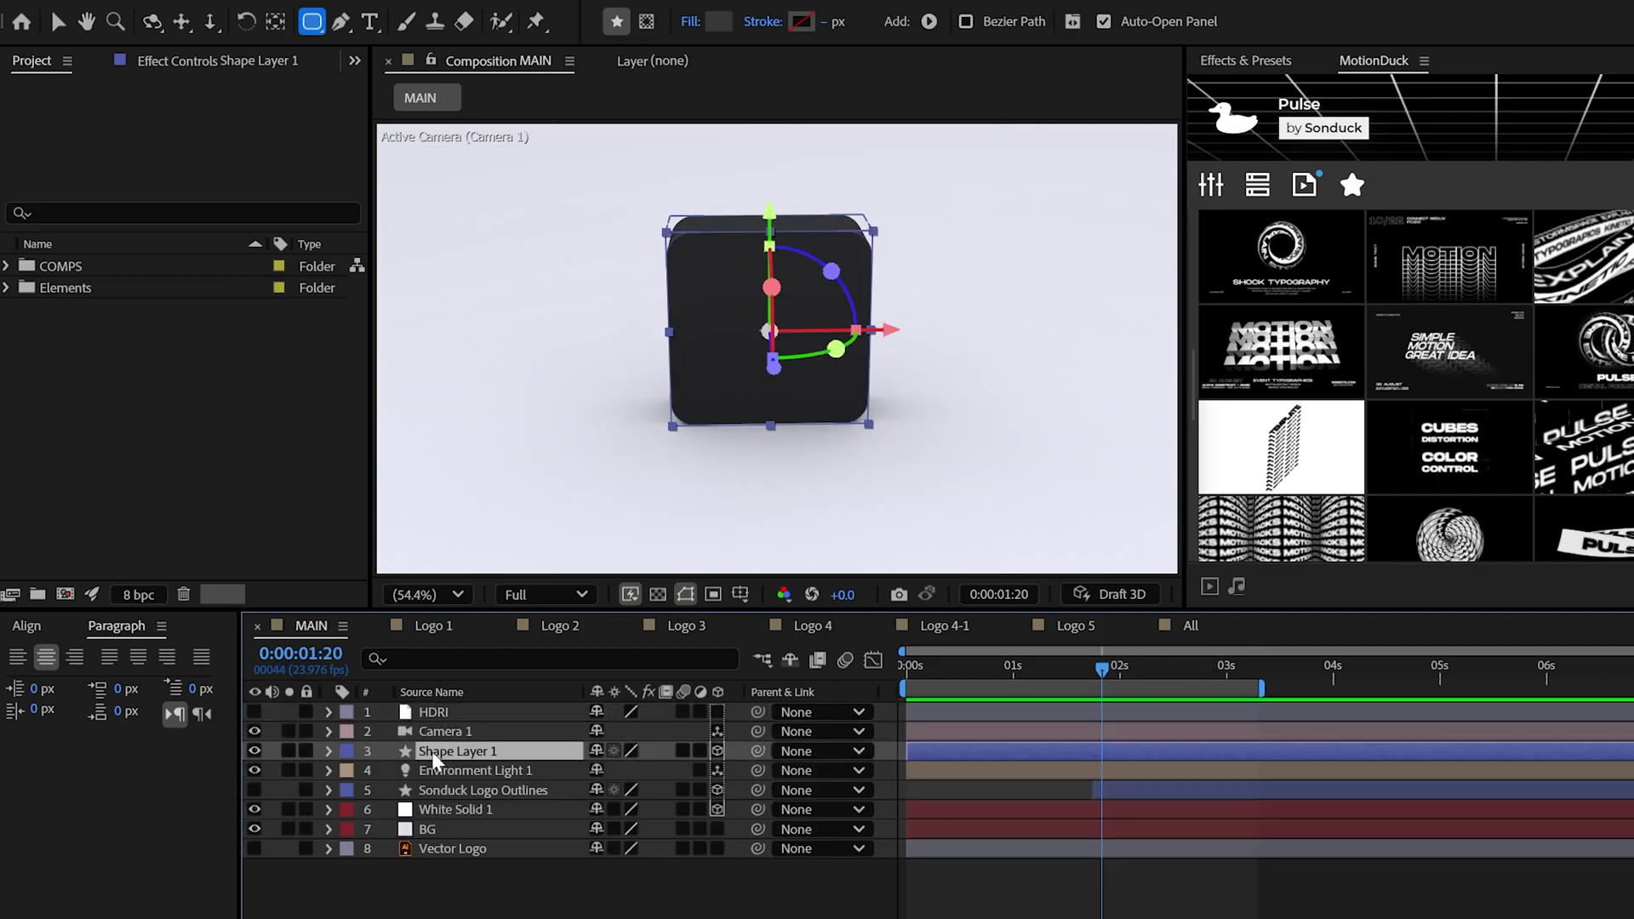
Make Shape Layer 2 an outline by hiding Fill 1 and showing Stroke 1
click(347, 772)
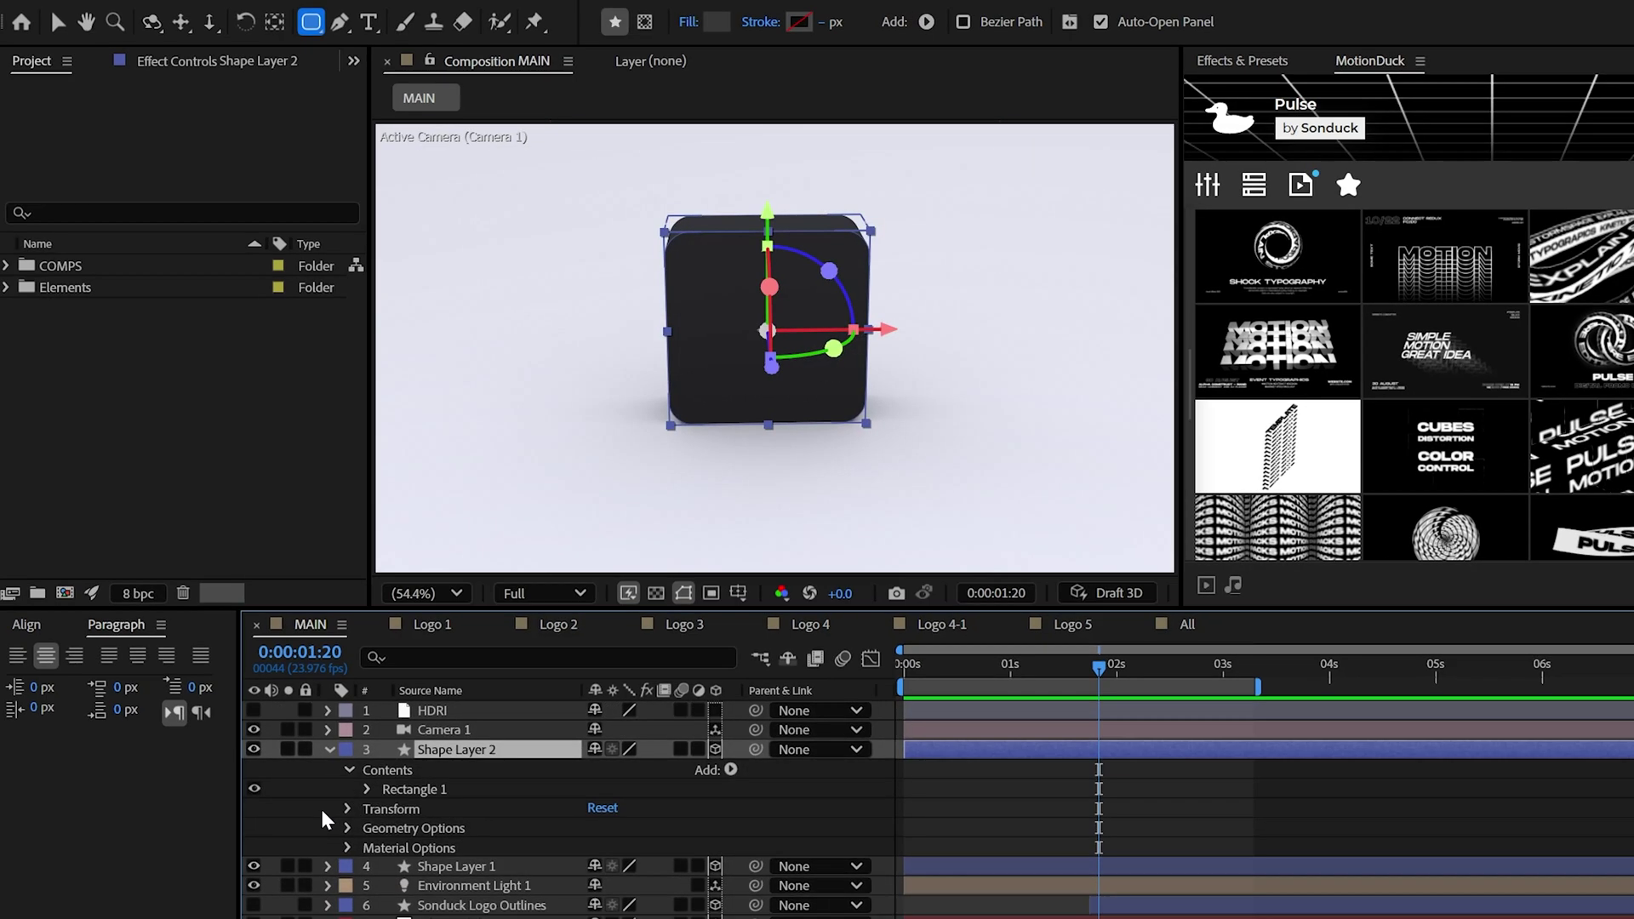
click(248, 836)
click(249, 818)
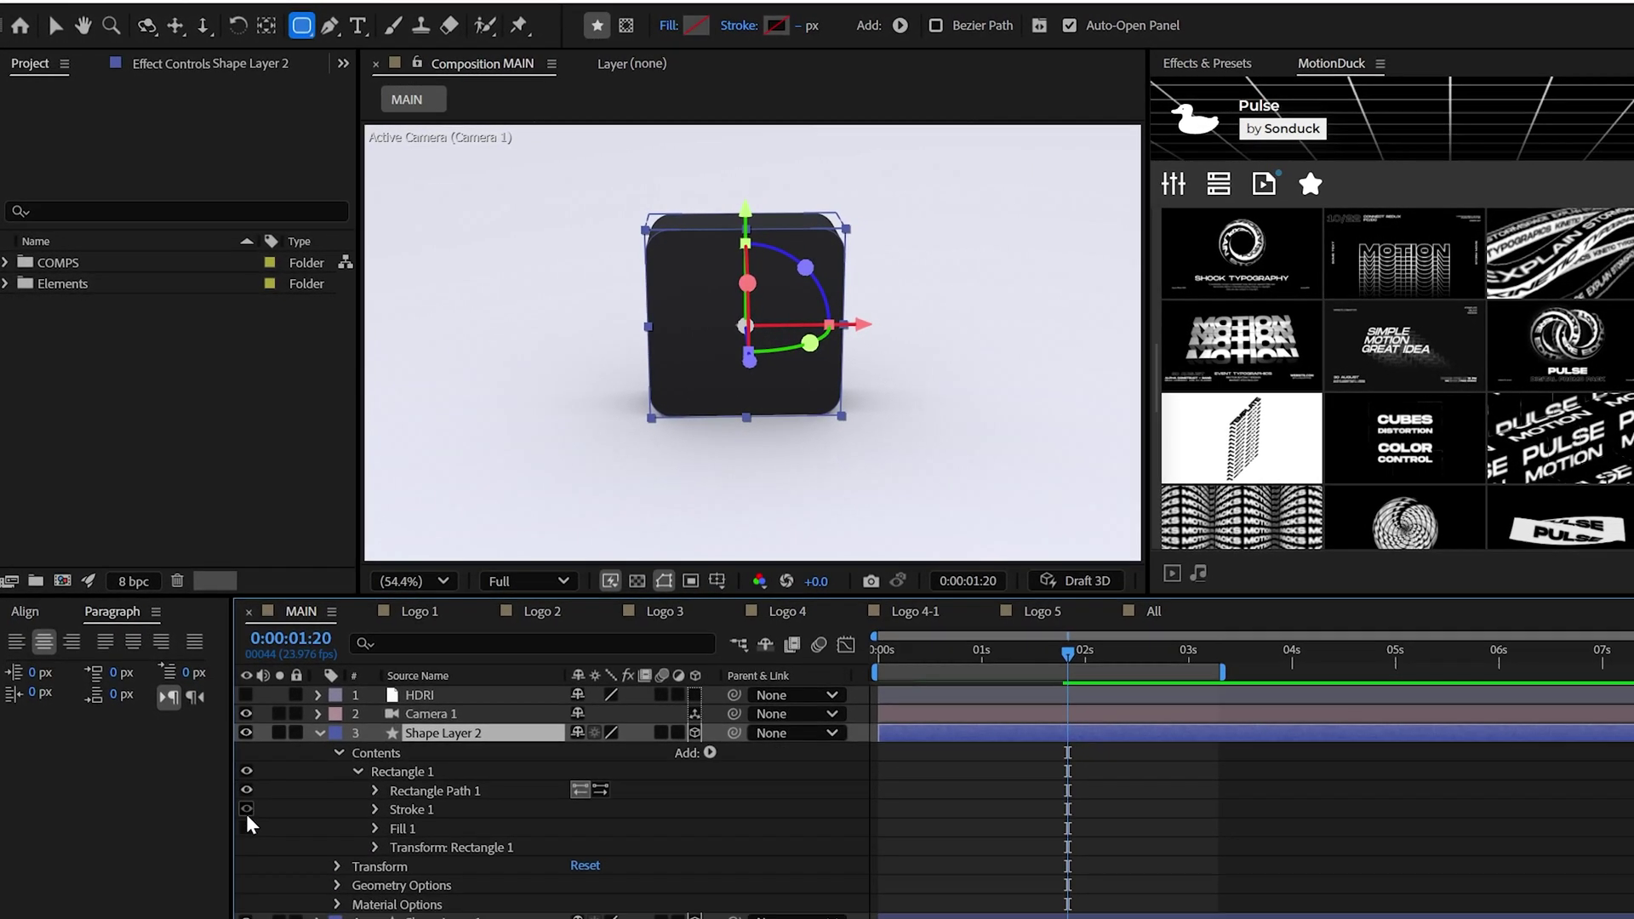
click(369, 800)
click(315, 725)
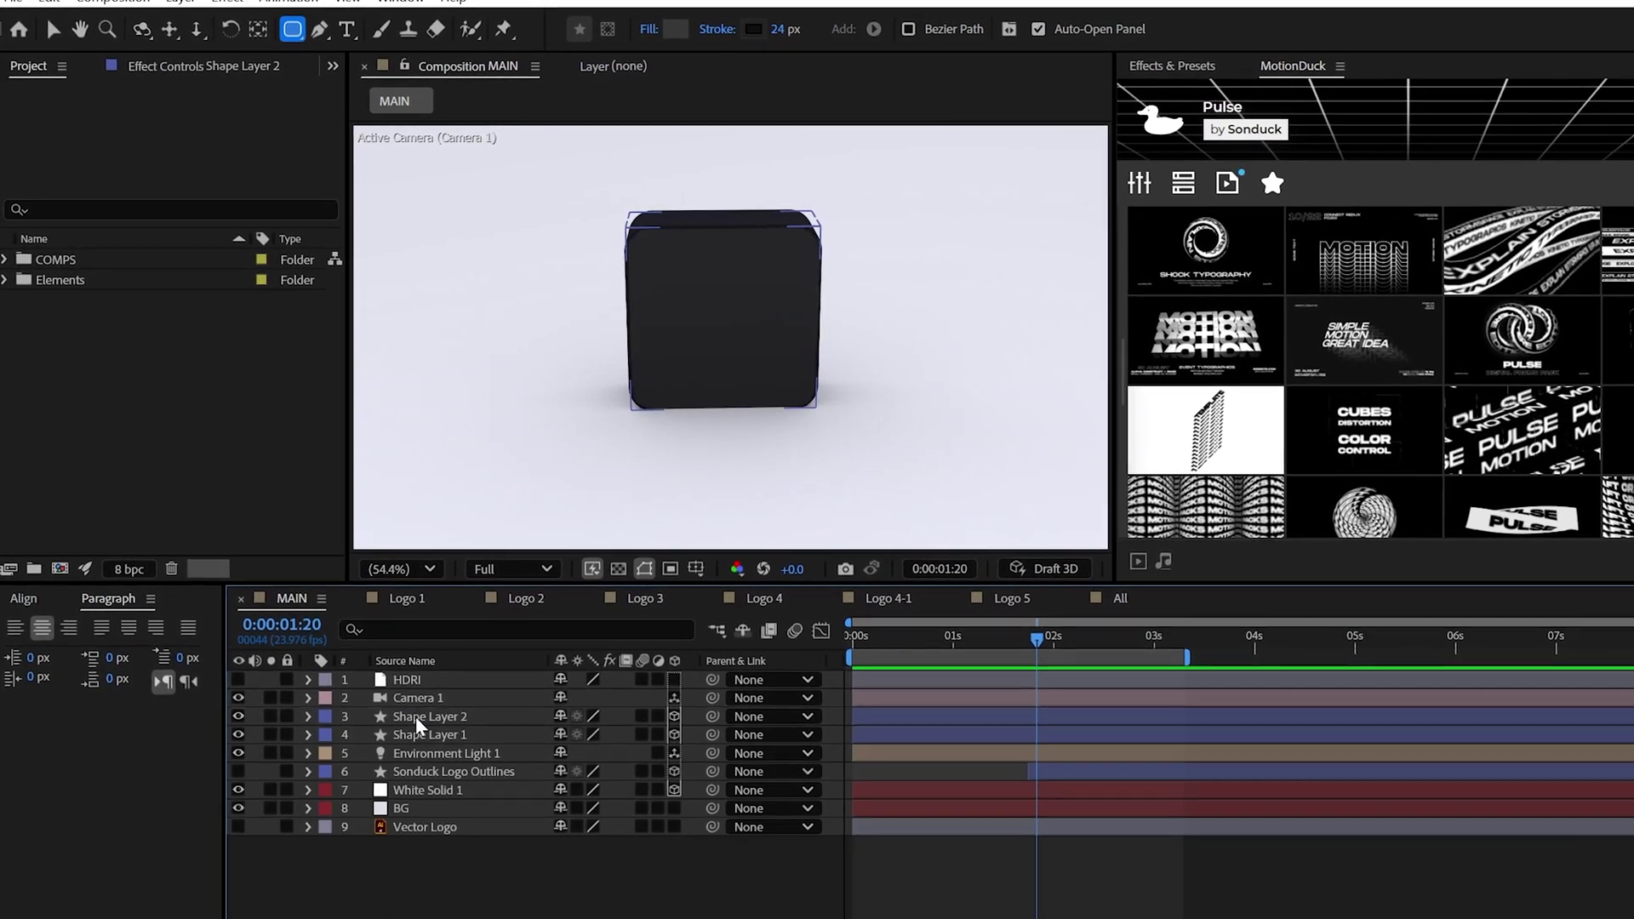
Offset Shape Layer 2 in Z depth, set its Extrusion Depth to 192, and expand Shape Layer 1's Material Options
click(436, 726)
key(p)
drag(627, 743, 664, 738)
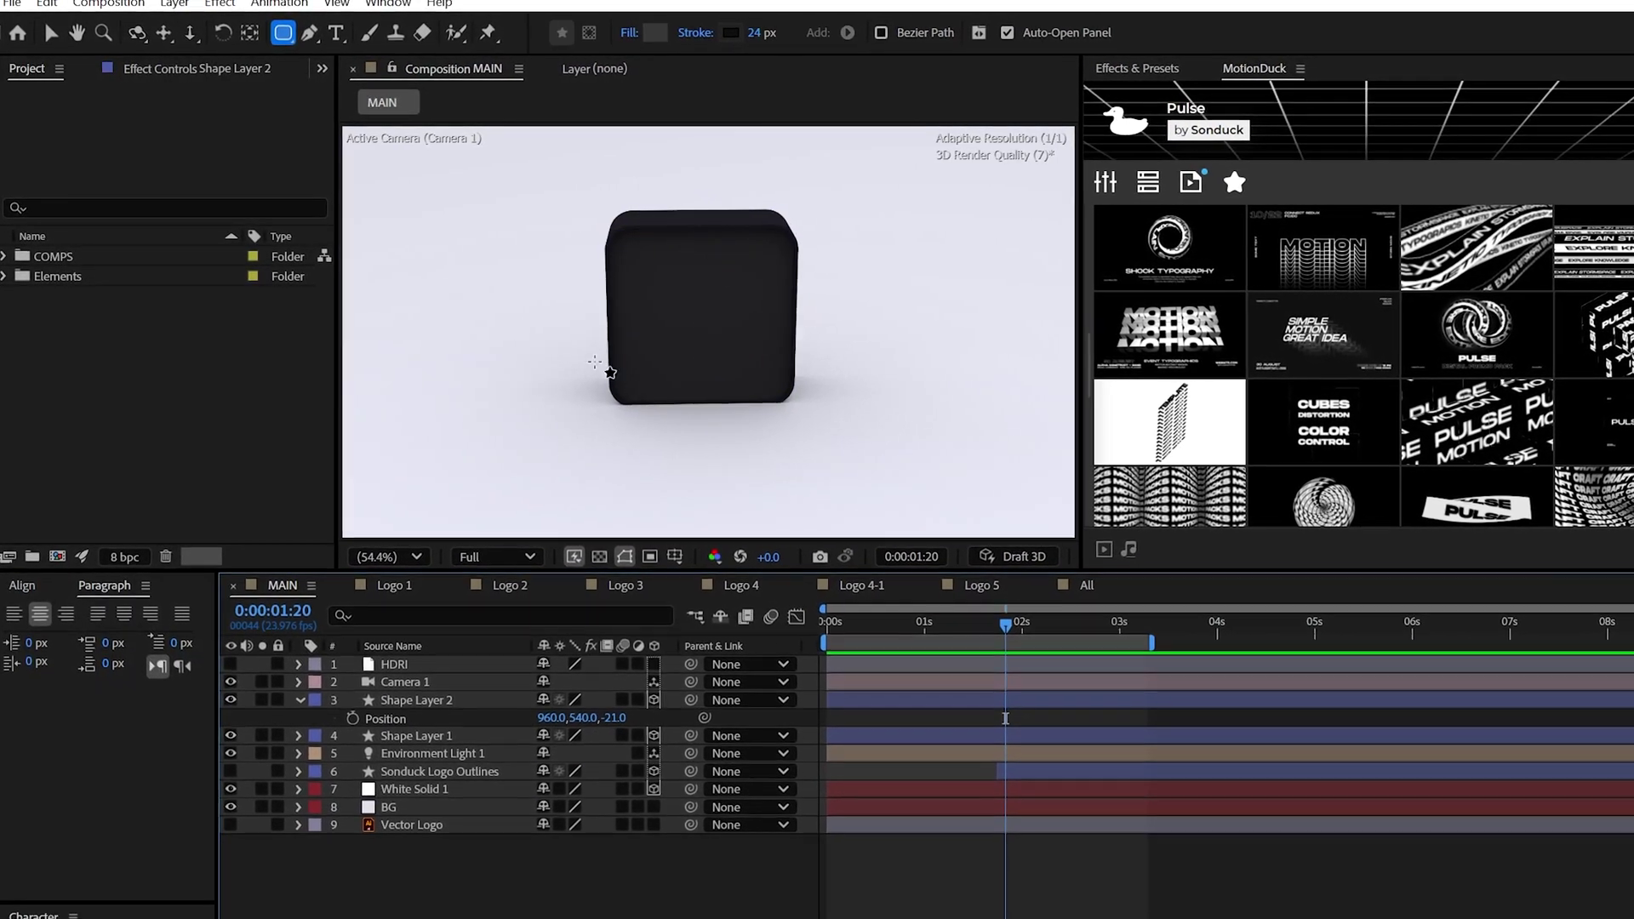
click(314, 728)
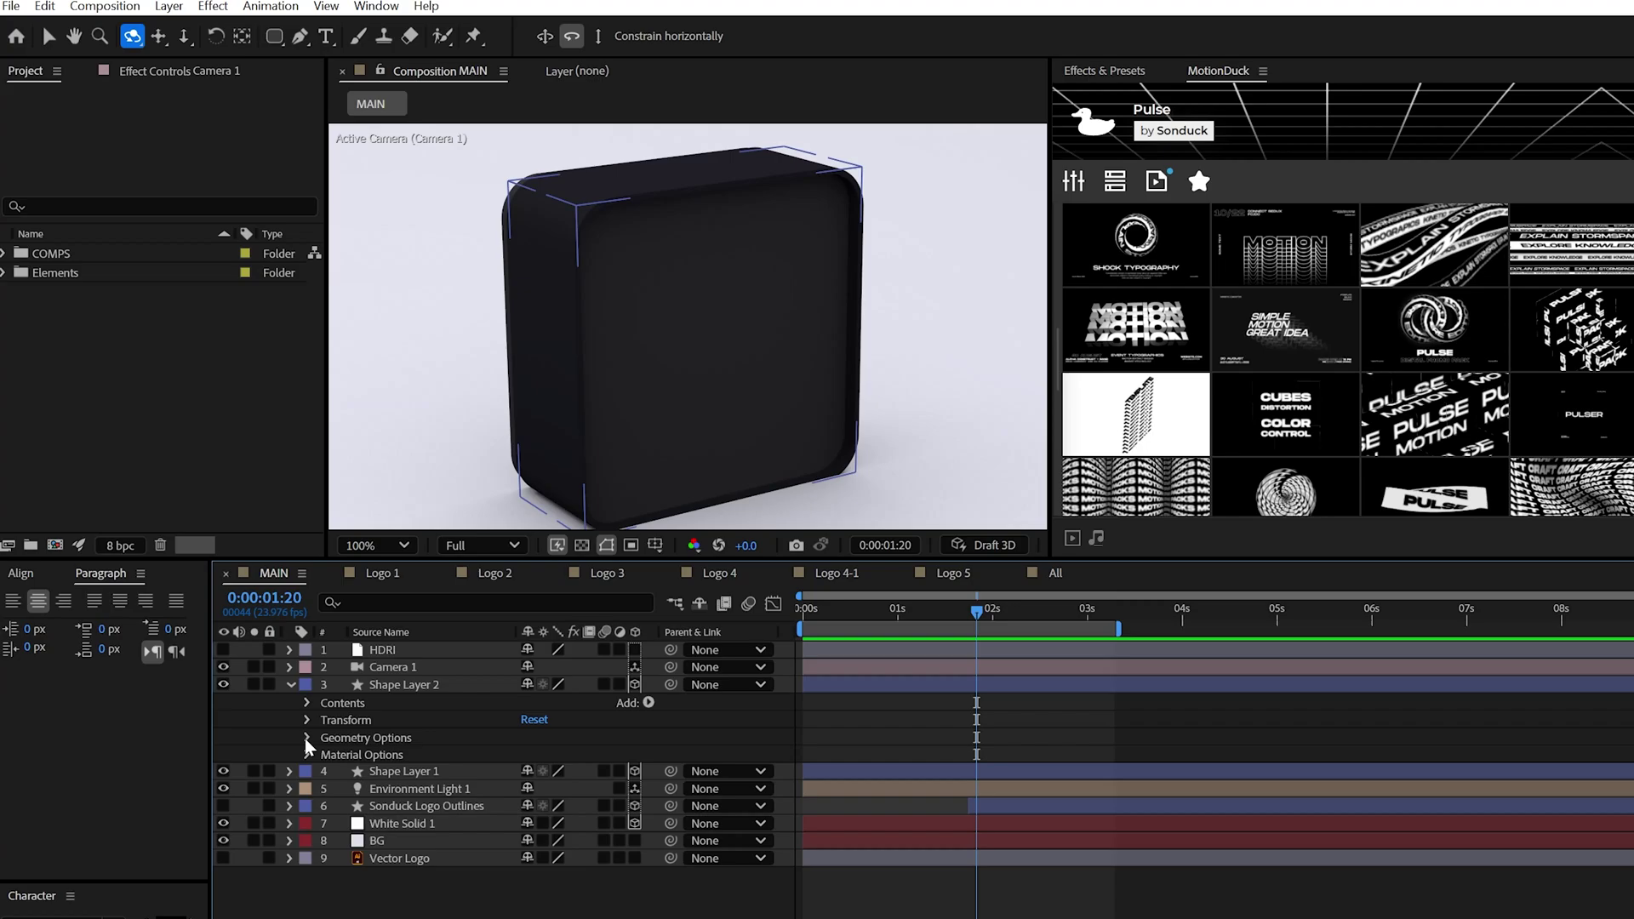
click(312, 745)
drag(548, 808, 551, 809)
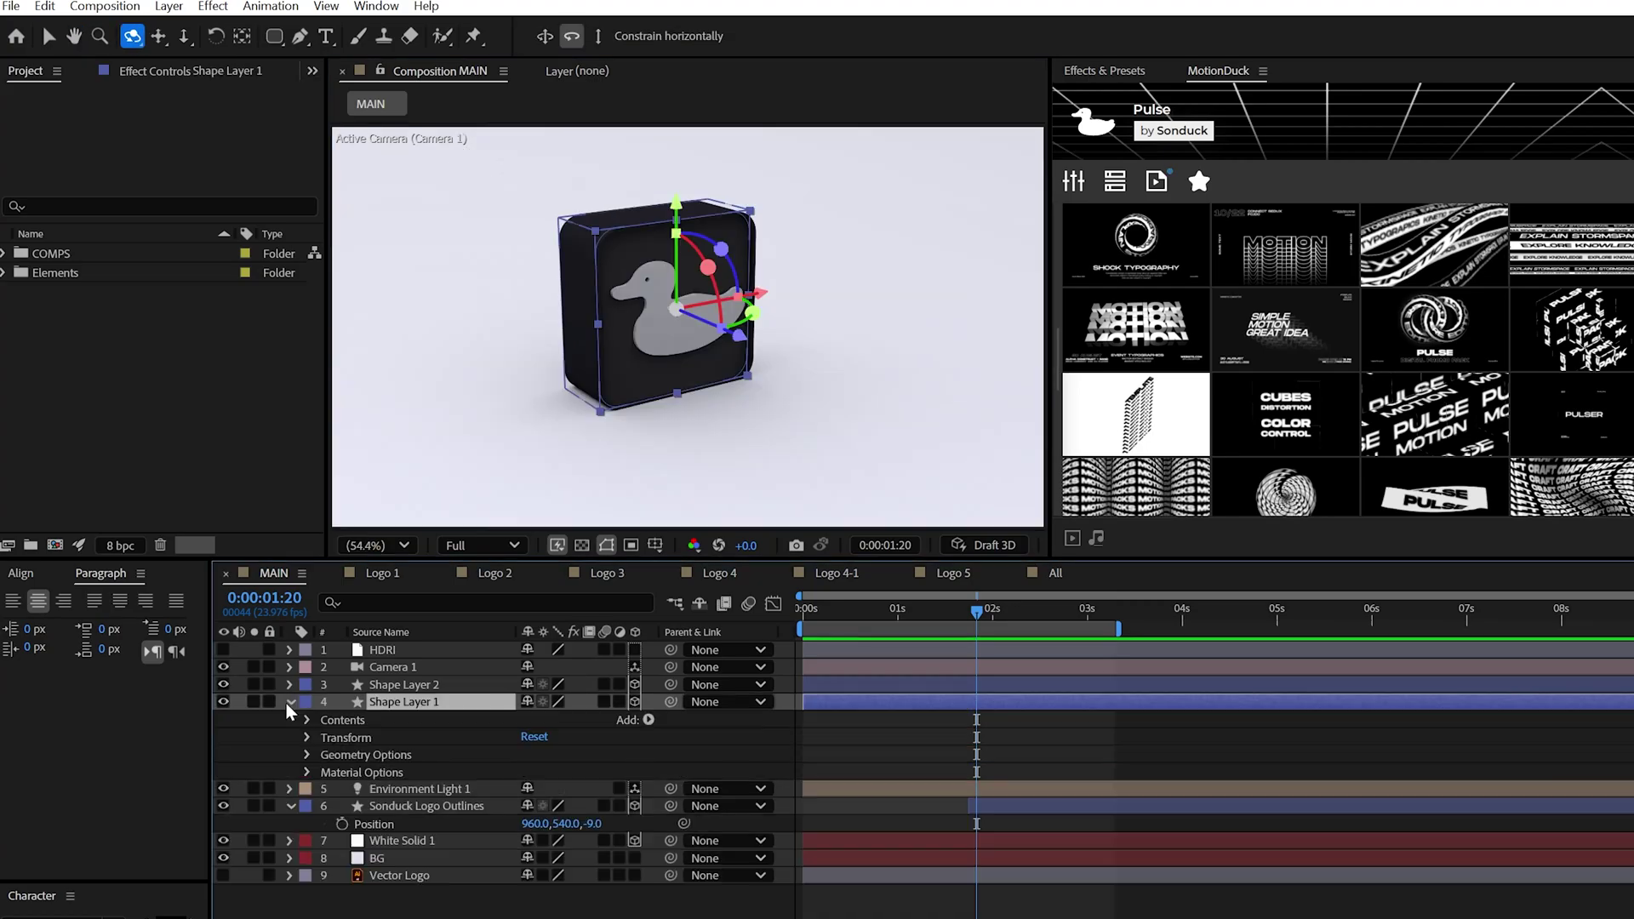
click(308, 770)
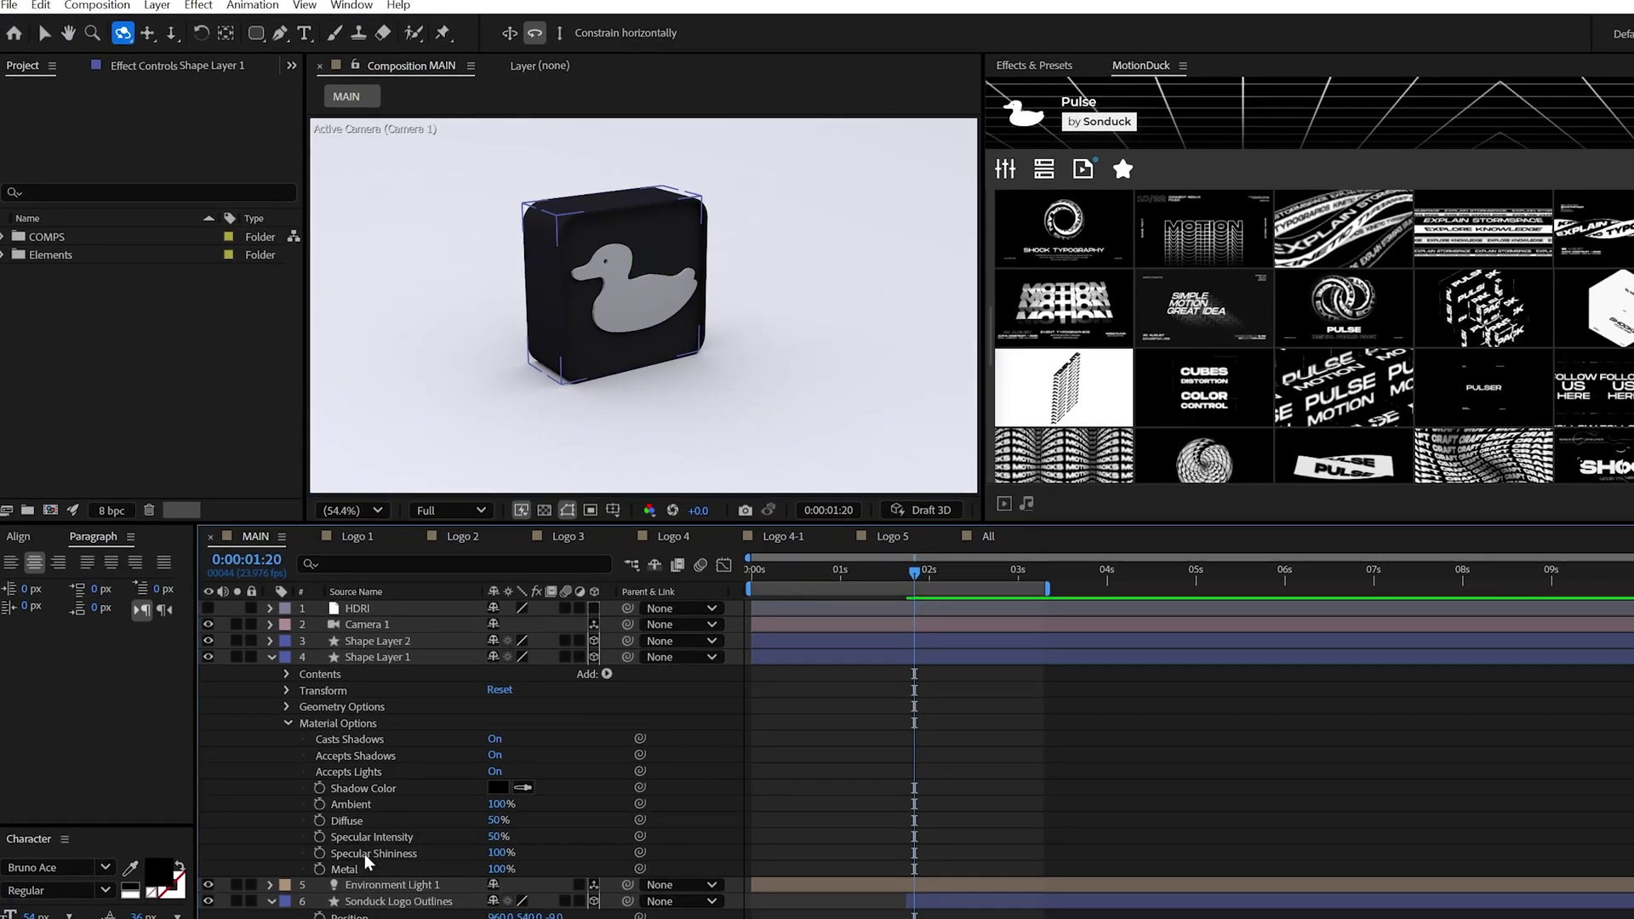